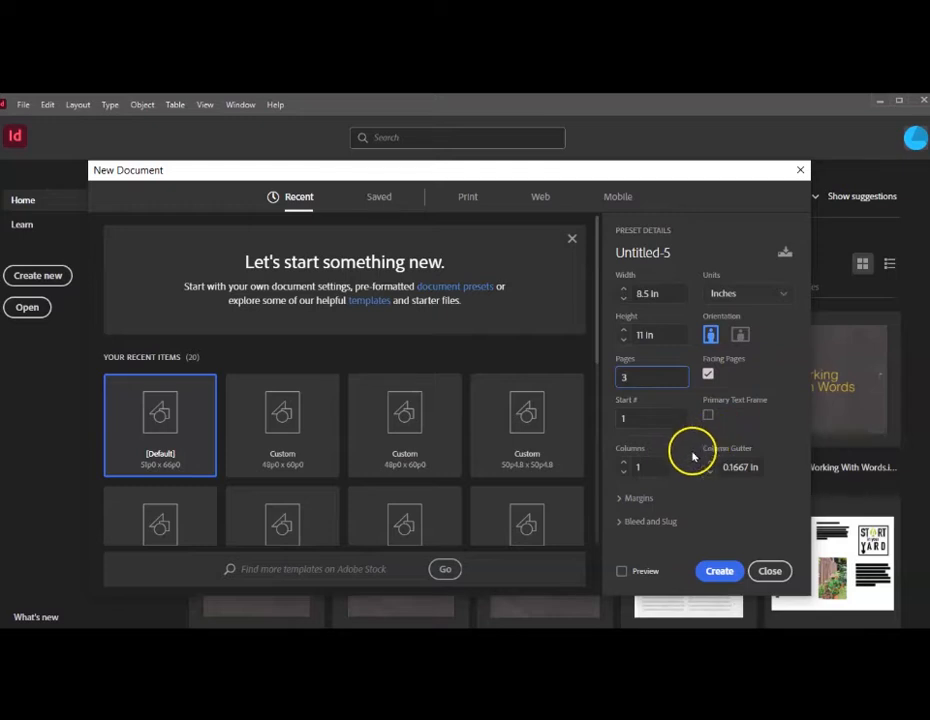
Step: Create the three-page 8.5 x 11 in document with facing pages, one column and 0.5 in margins
click(622, 497)
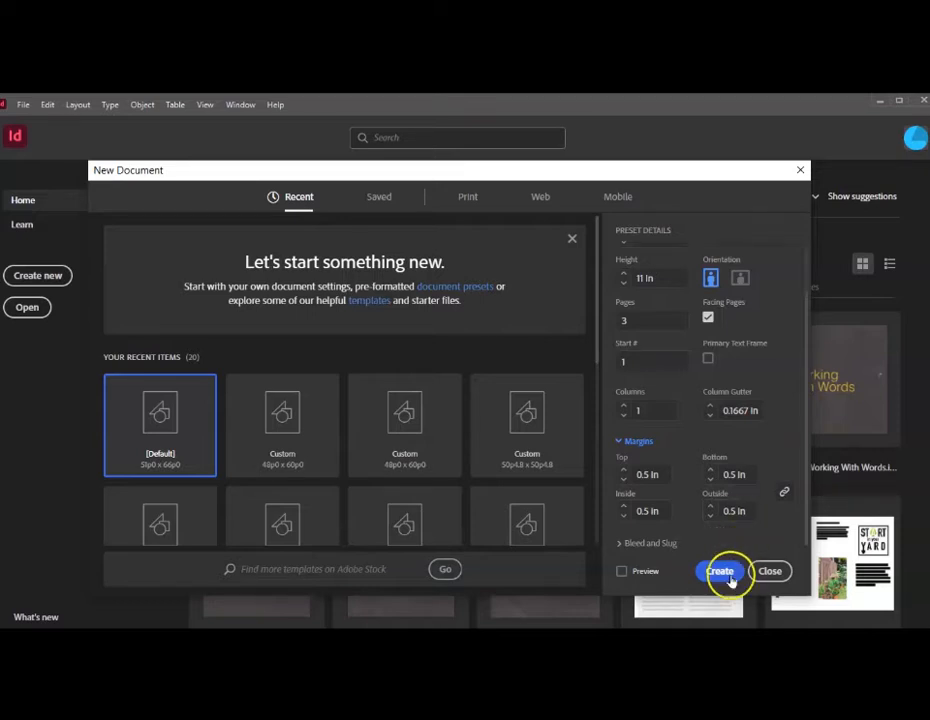
click(719, 572)
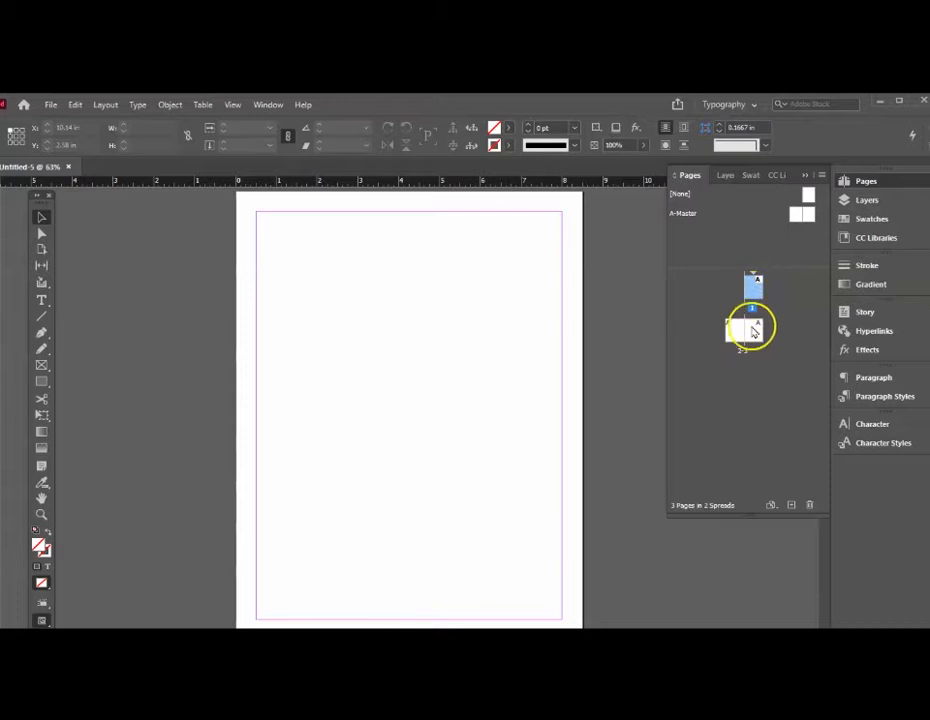
Step: Open the A-Master spread for editing
click(41, 514)
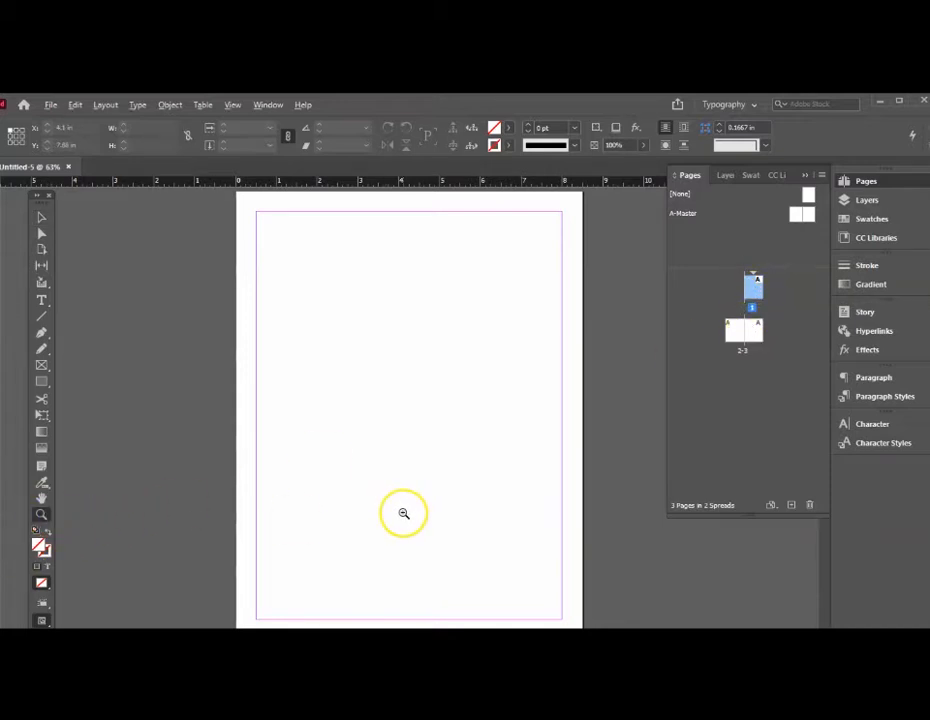
alt+click(403, 511)
alt+click(438, 436)
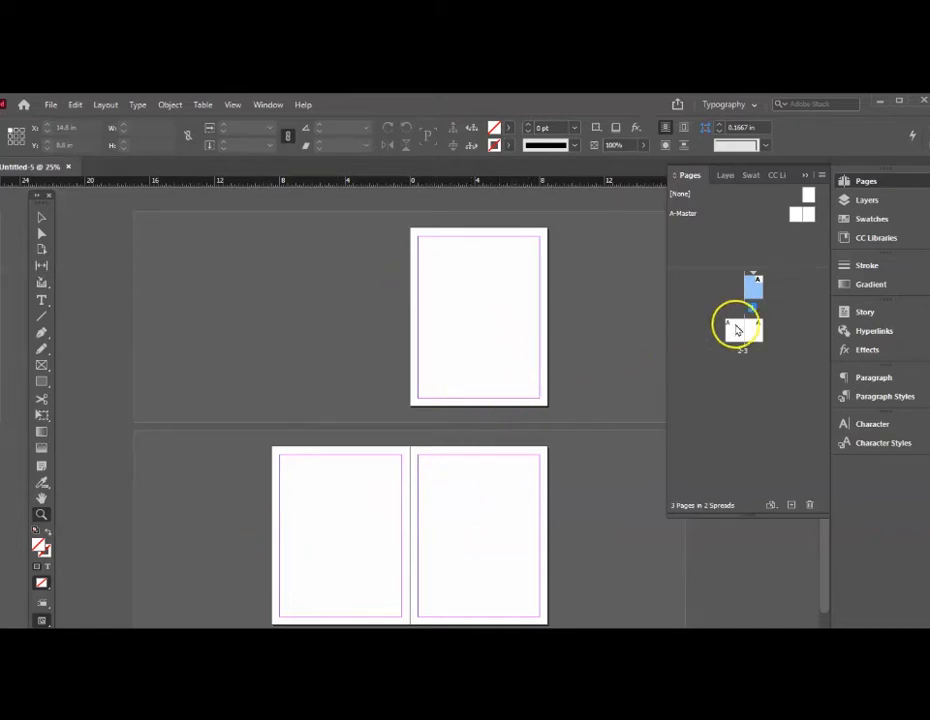
drag(754, 333, 740, 342)
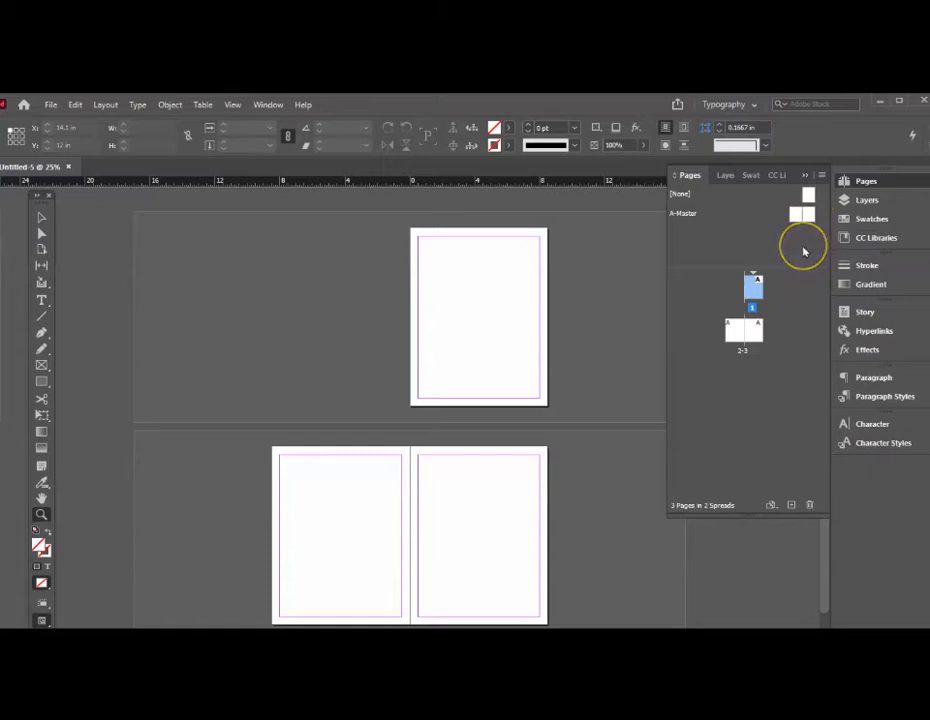
drag(810, 212, 799, 222)
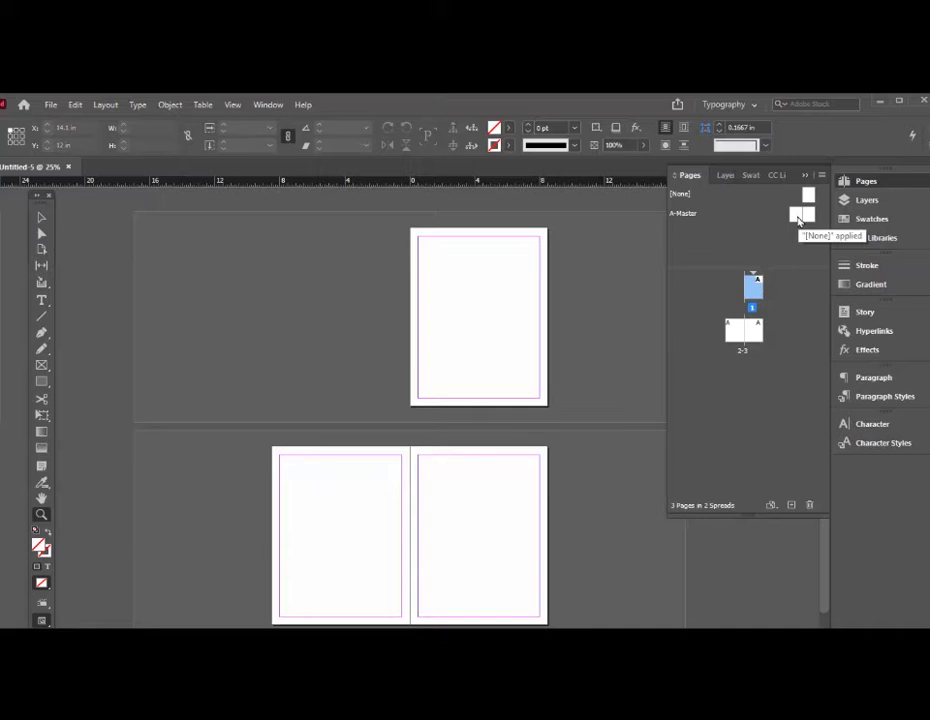
double_click(798, 218)
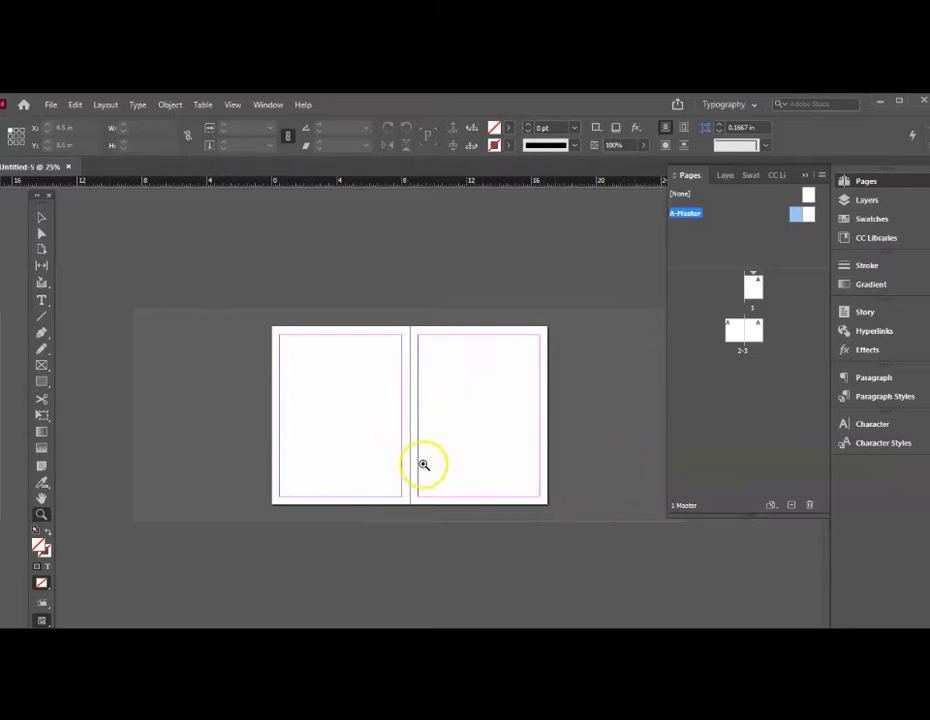
drag(809, 237, 800, 228)
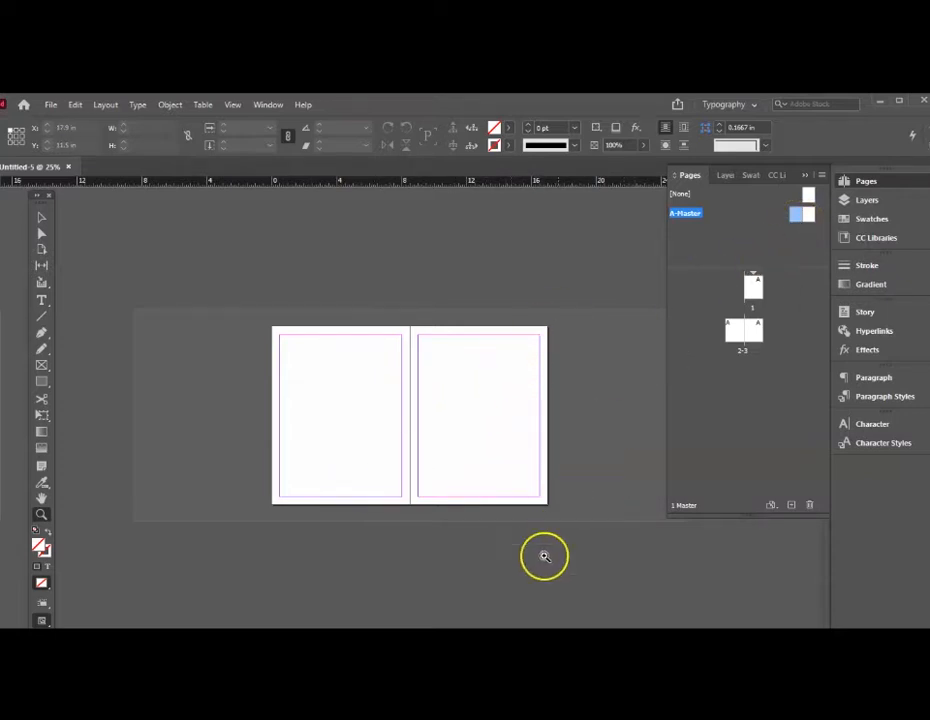
Step: Add a text frame about 0.44 in square containing the letter A in the lower-left corner of the left master page
click(287, 496)
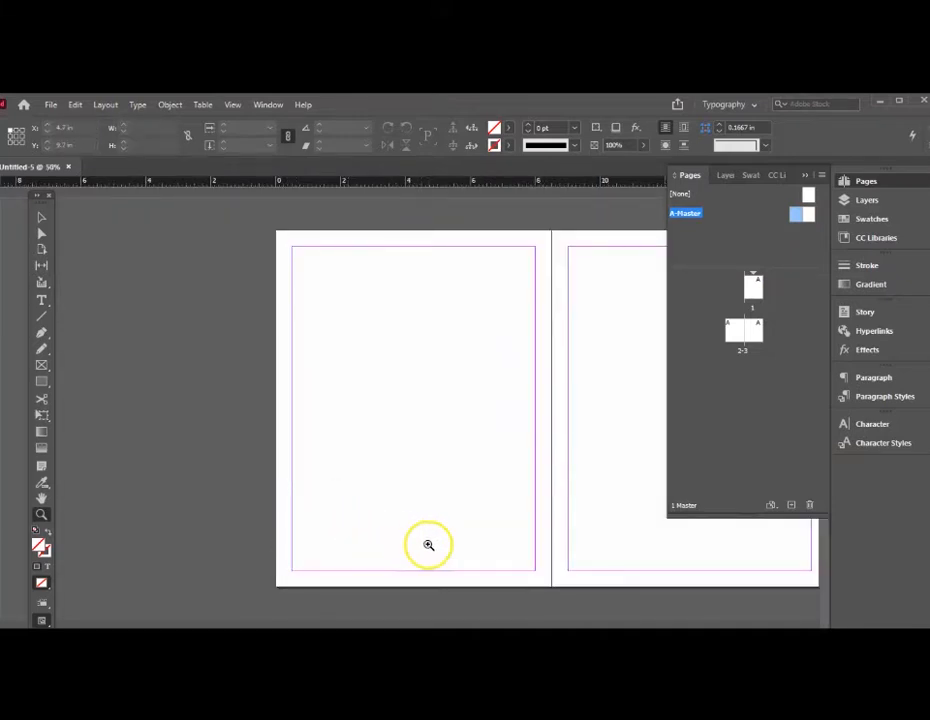
click(296, 574)
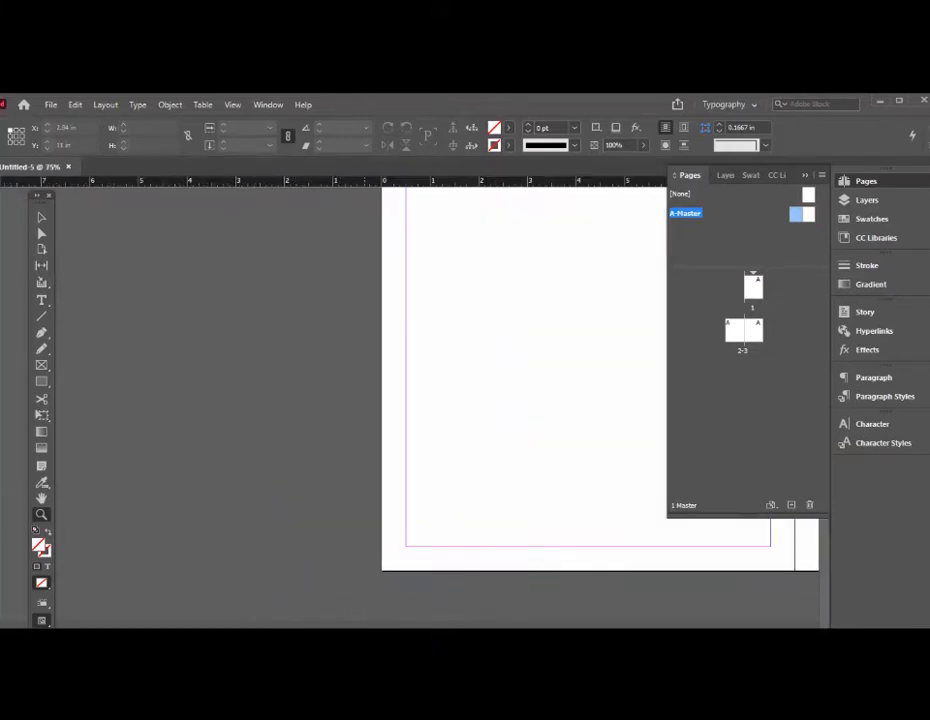
scroll(430, 400, right, 3)
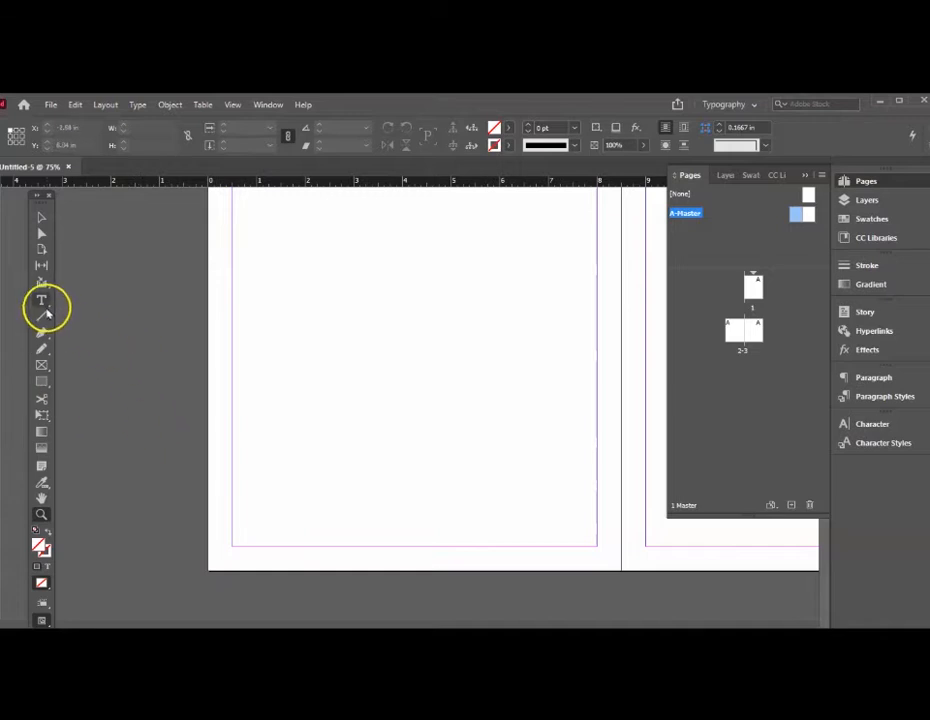
click(42, 301)
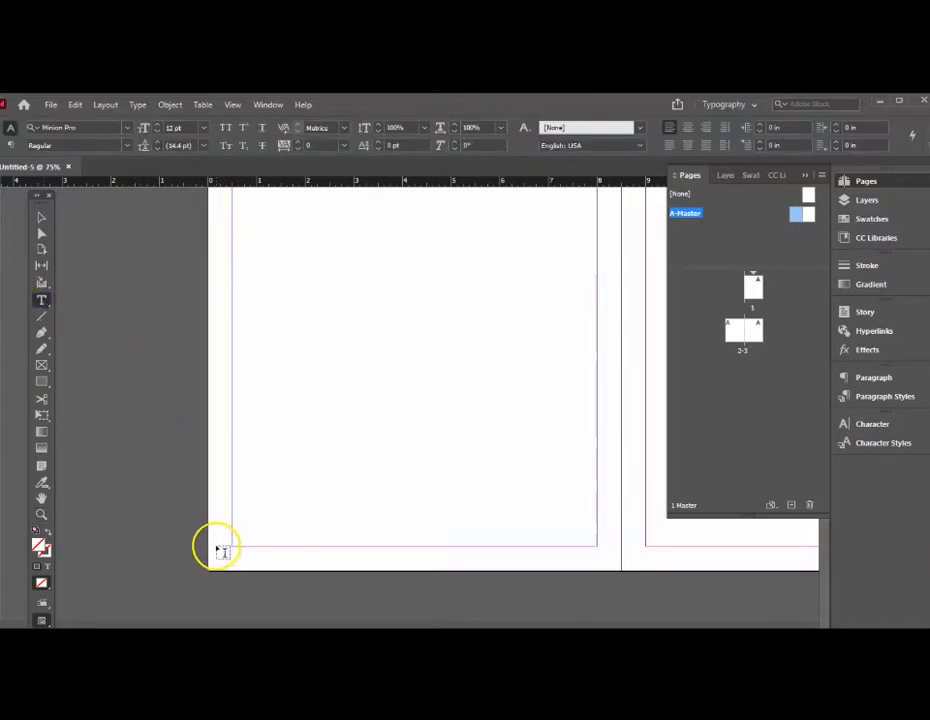
drag(216, 549, 237, 565)
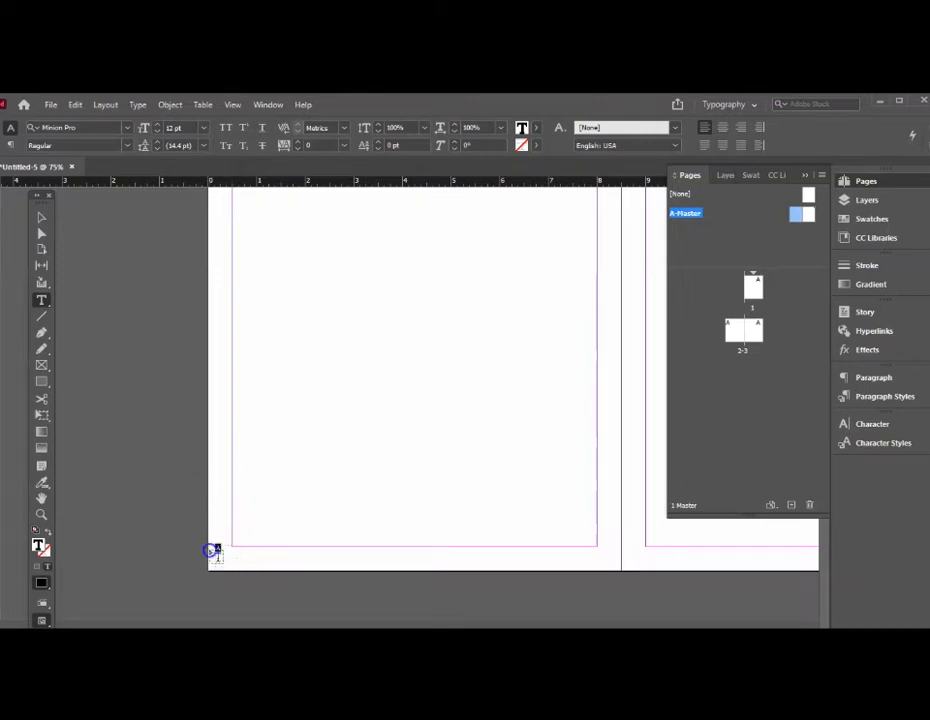
Step: Format the letter A in the corner text frame as Georgia Bold at 30 pt
click(203, 130)
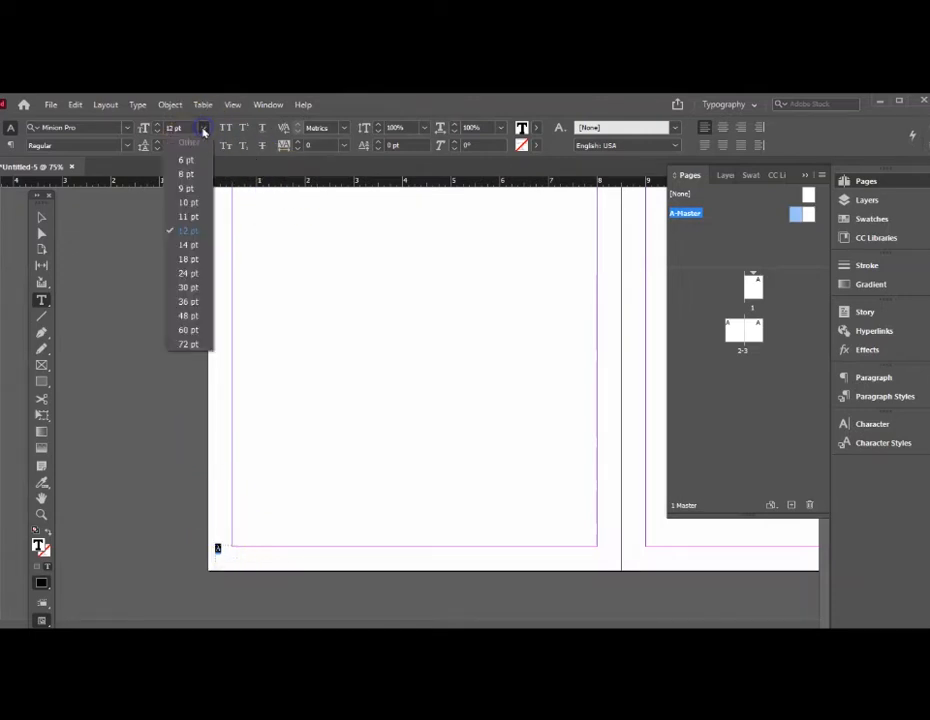
click(186, 273)
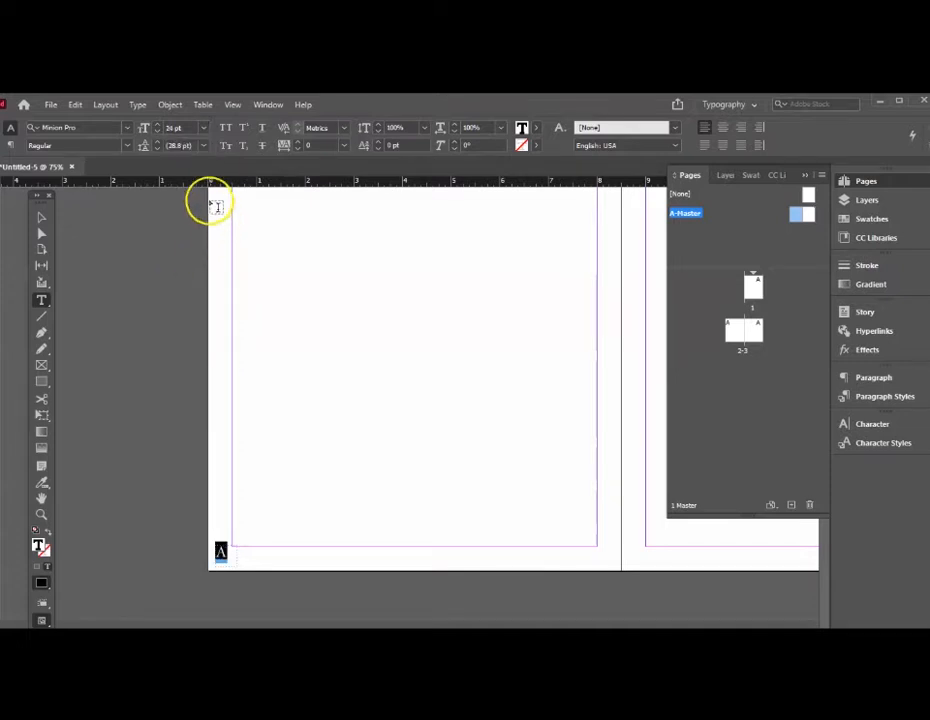
click(203, 129)
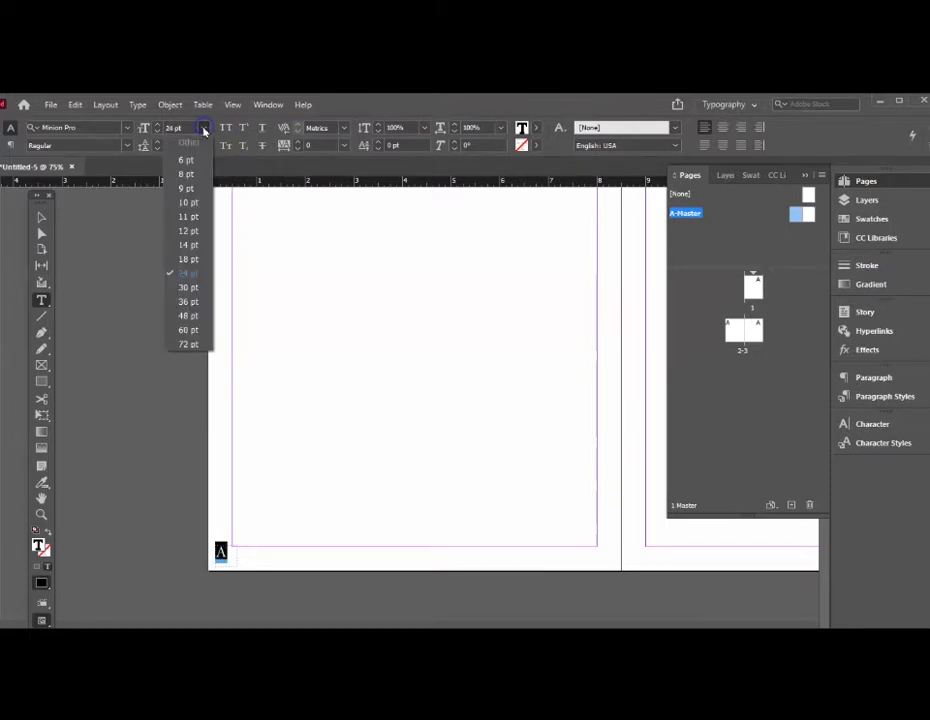
click(186, 287)
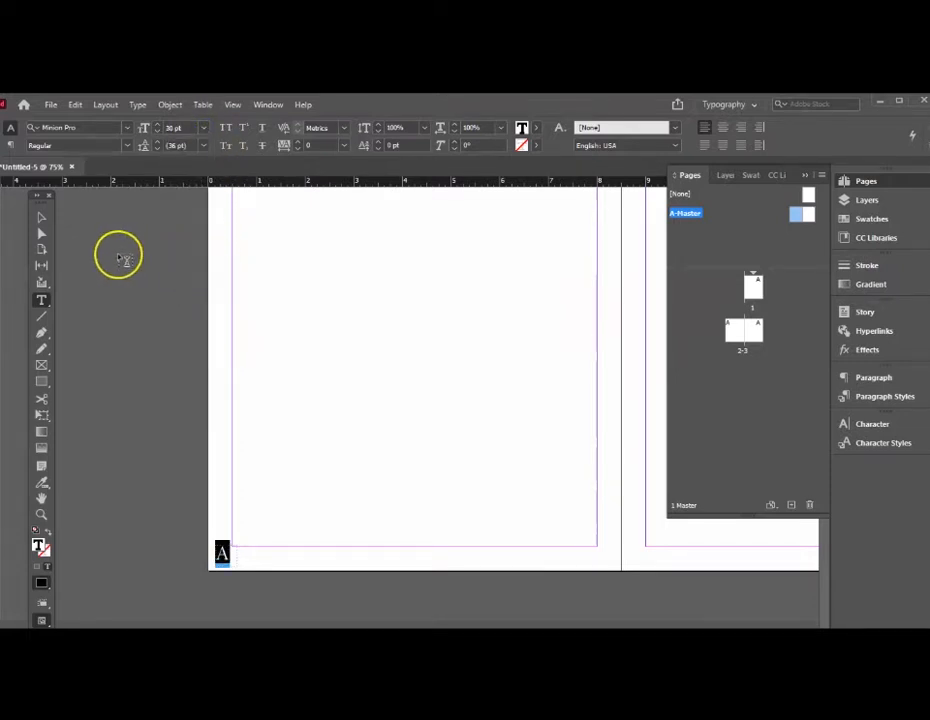
click(128, 129)
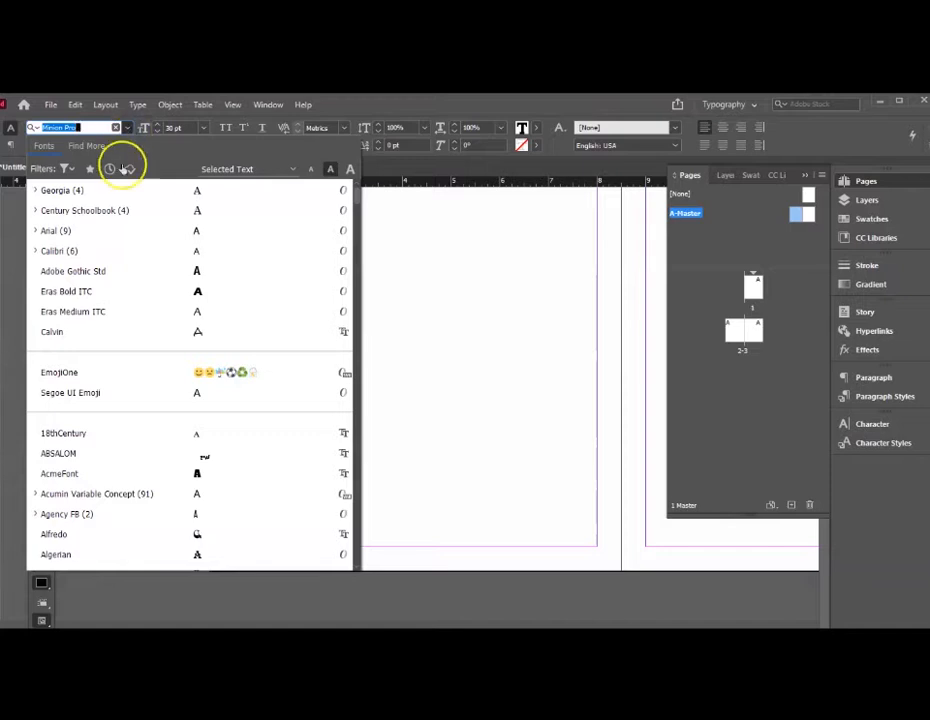
click(56, 191)
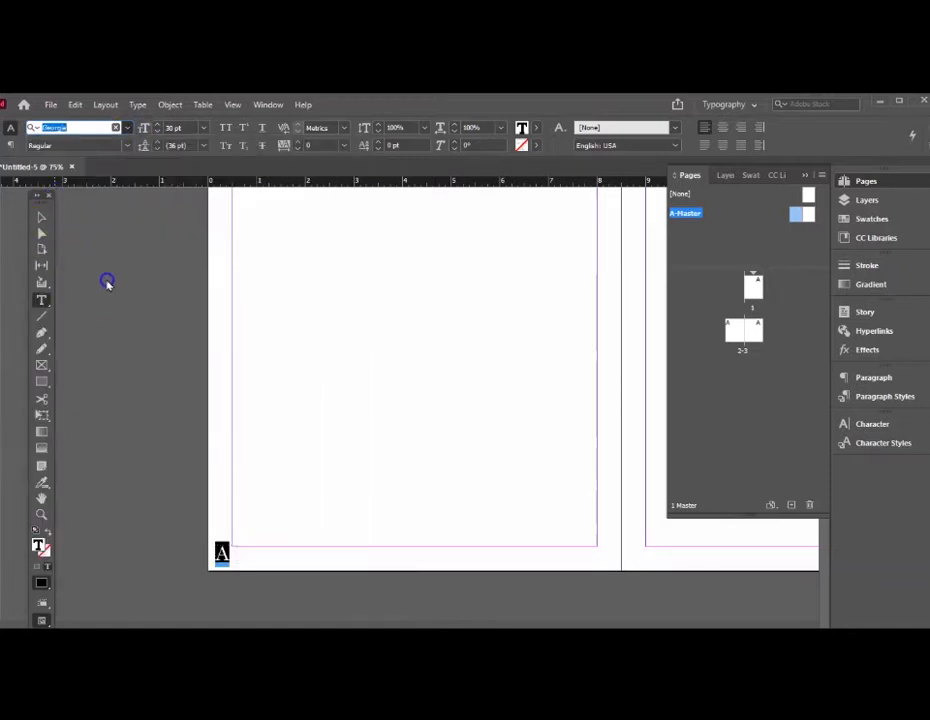
click(127, 146)
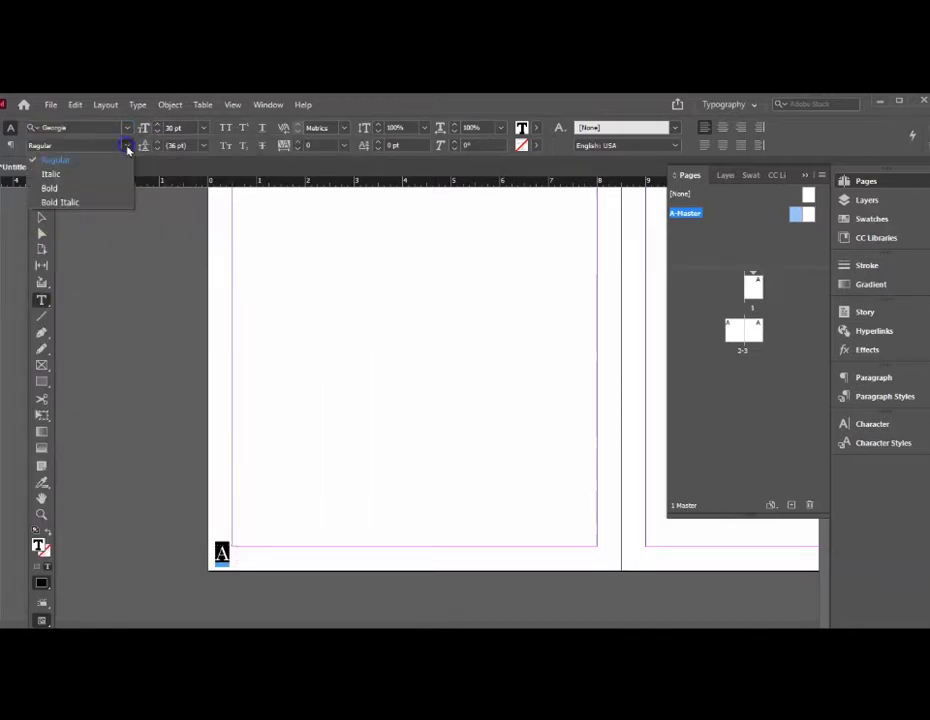
click(62, 189)
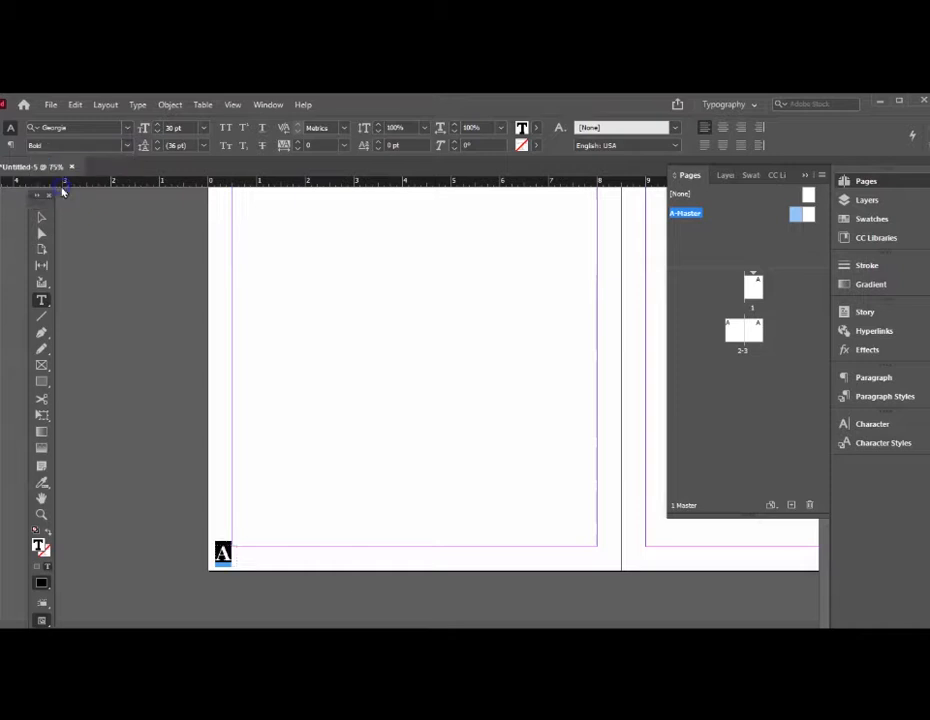
Step: Replace the letter A in the corner text frame with a Current Page Number marker
click(41, 216)
click(222, 554)
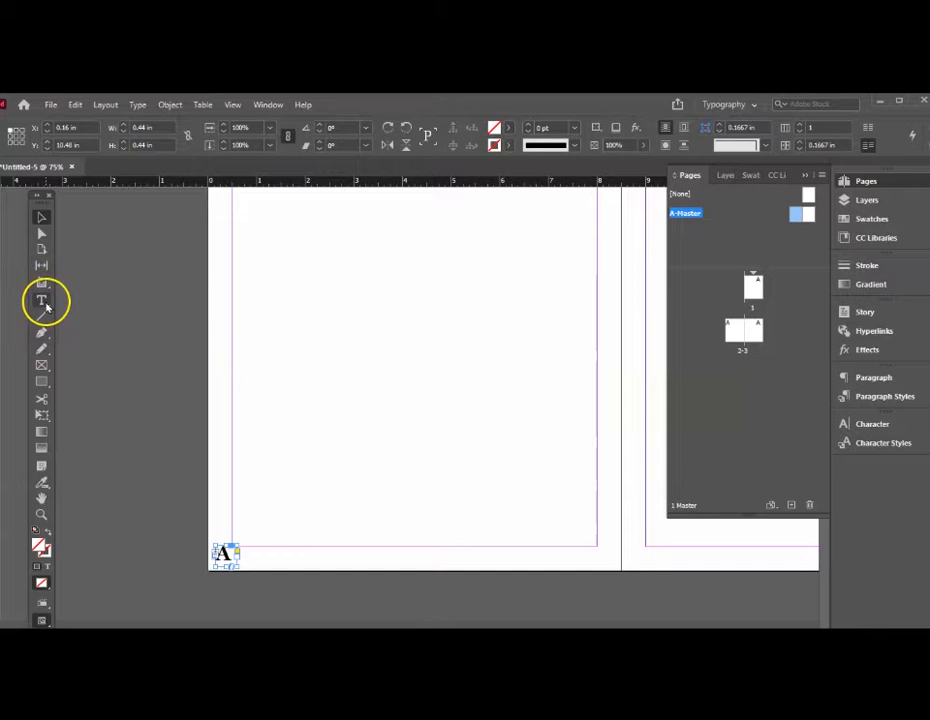
click(41, 300)
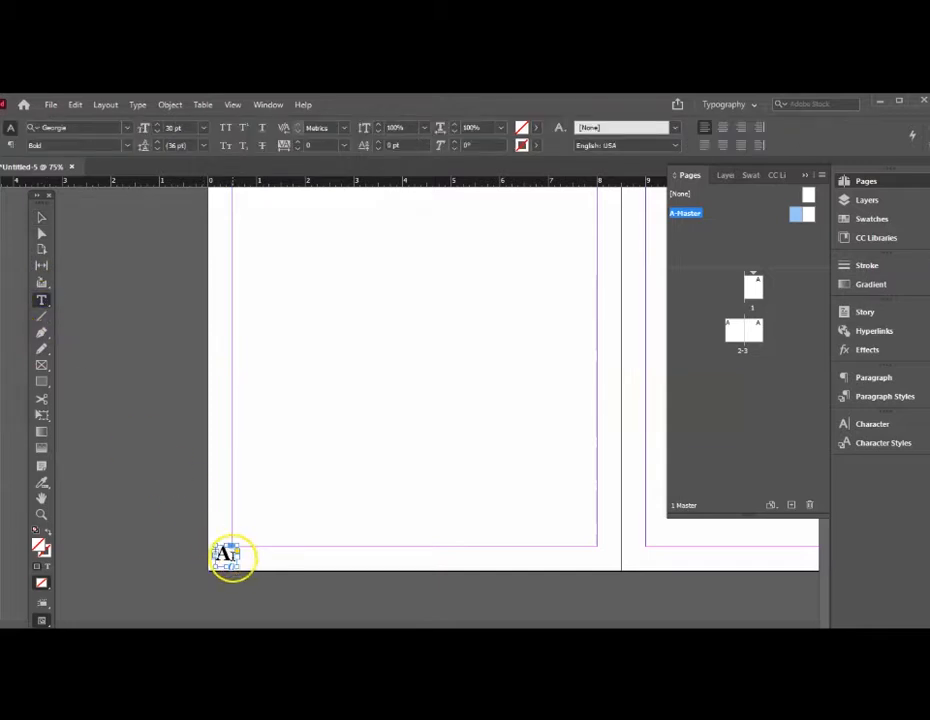
drag(230, 556, 209, 553)
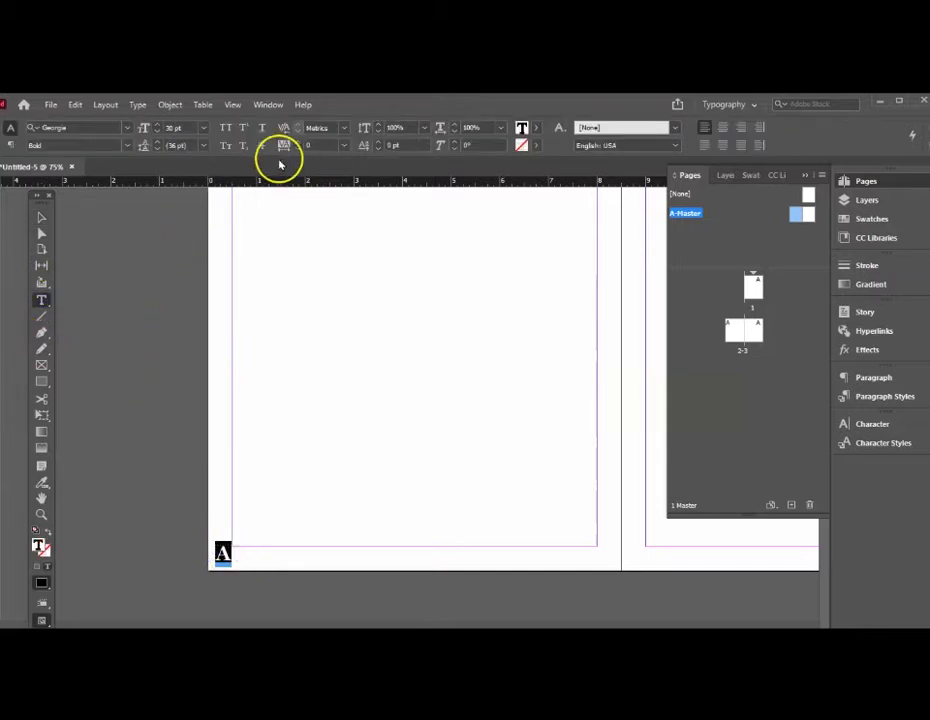
click(138, 105)
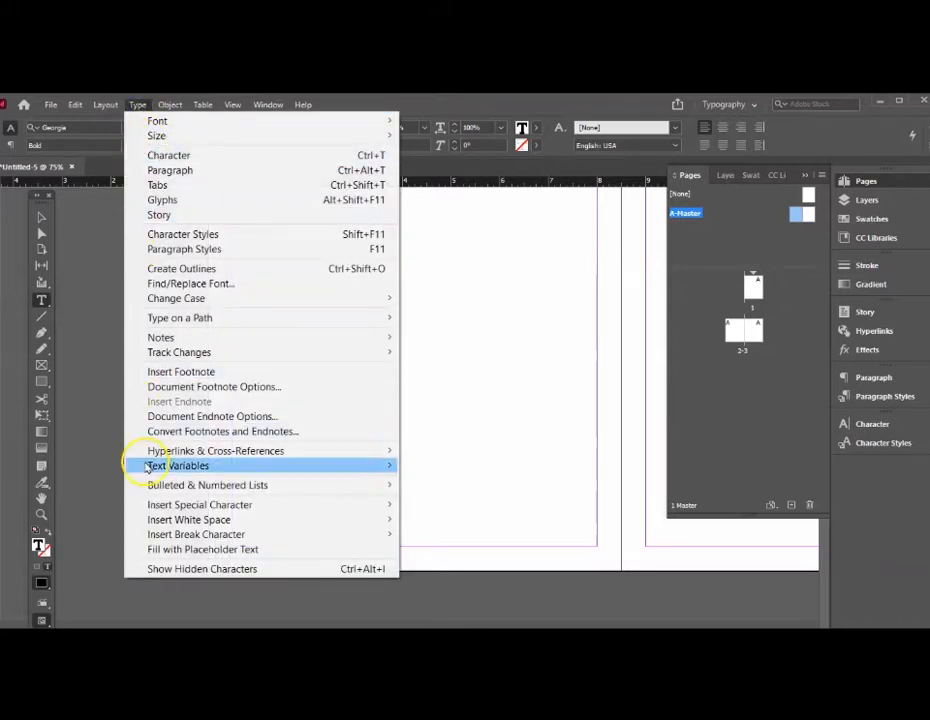
mouse_move(163, 508)
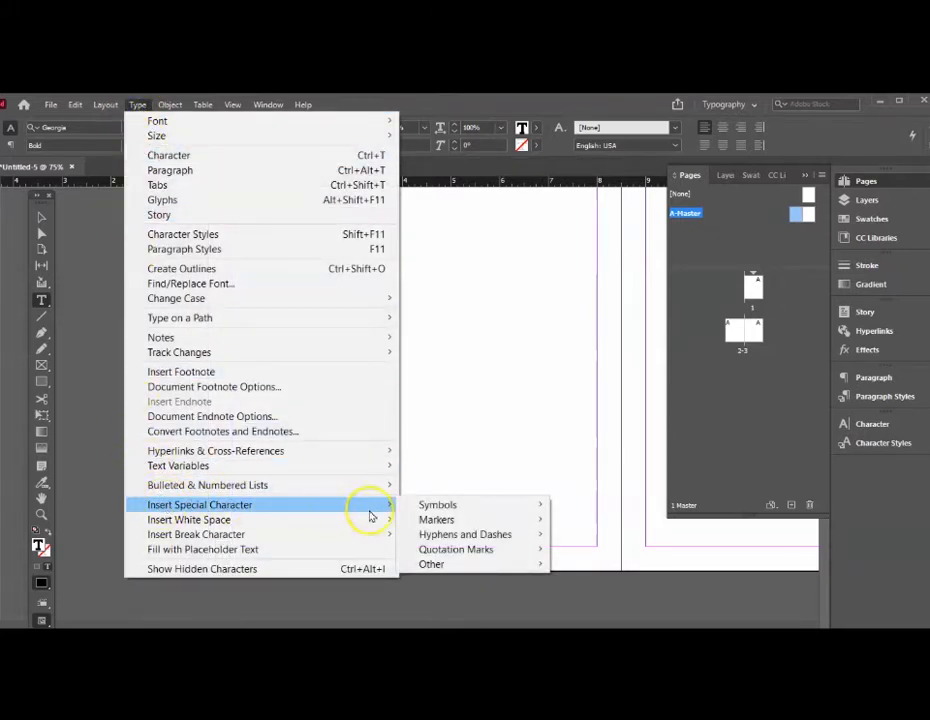
mouse_move(437, 519)
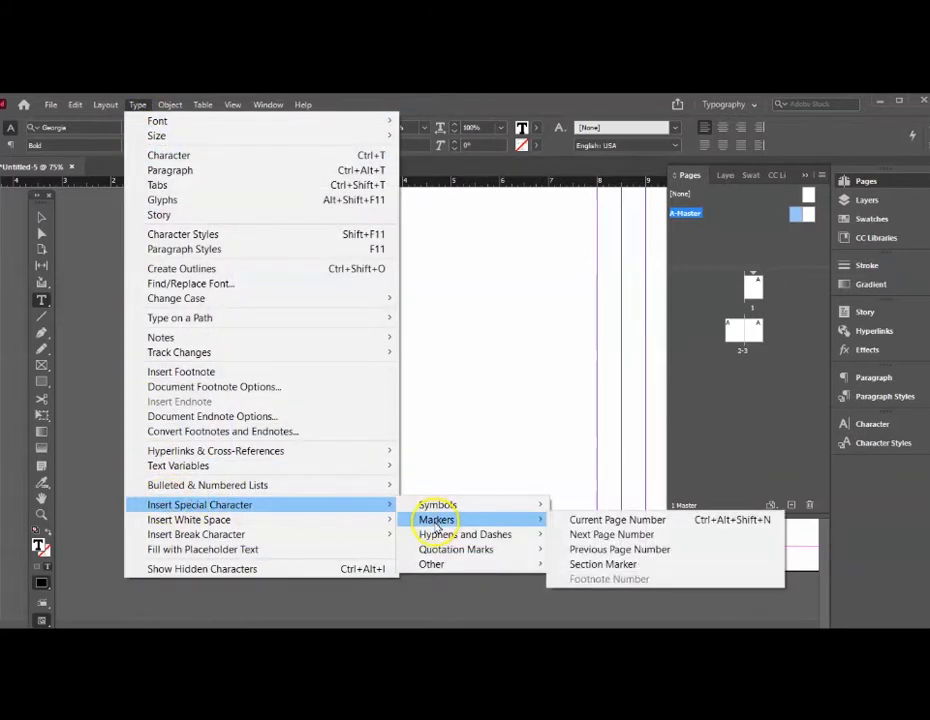
click(604, 520)
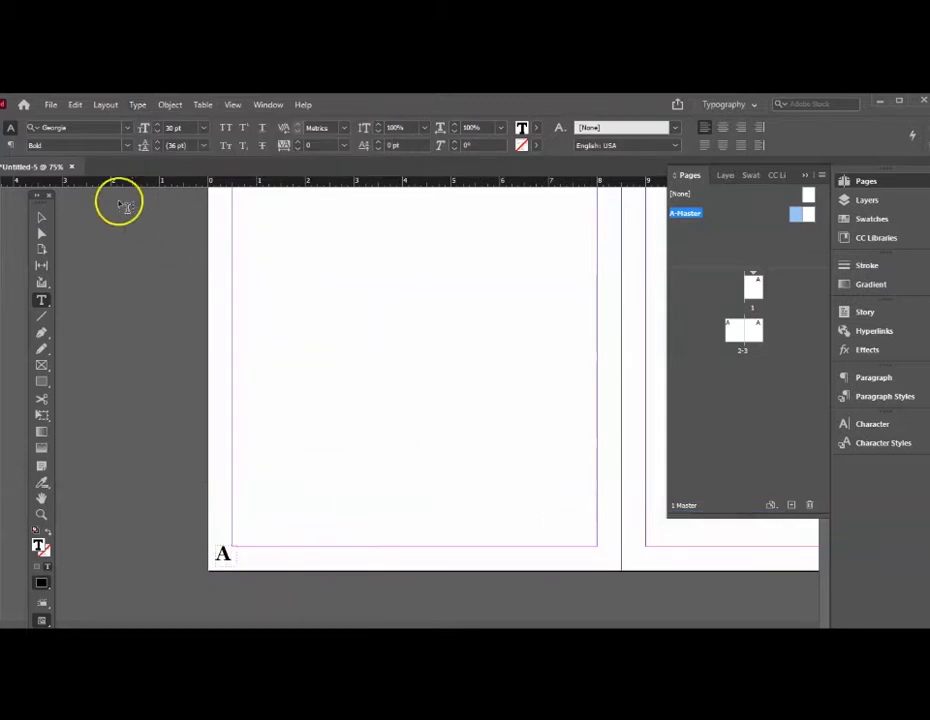
Step: Copy the page number frame and paste it into the lower-right corner of the right master page at X 16.5 in, Y 10.5 in
click(42, 217)
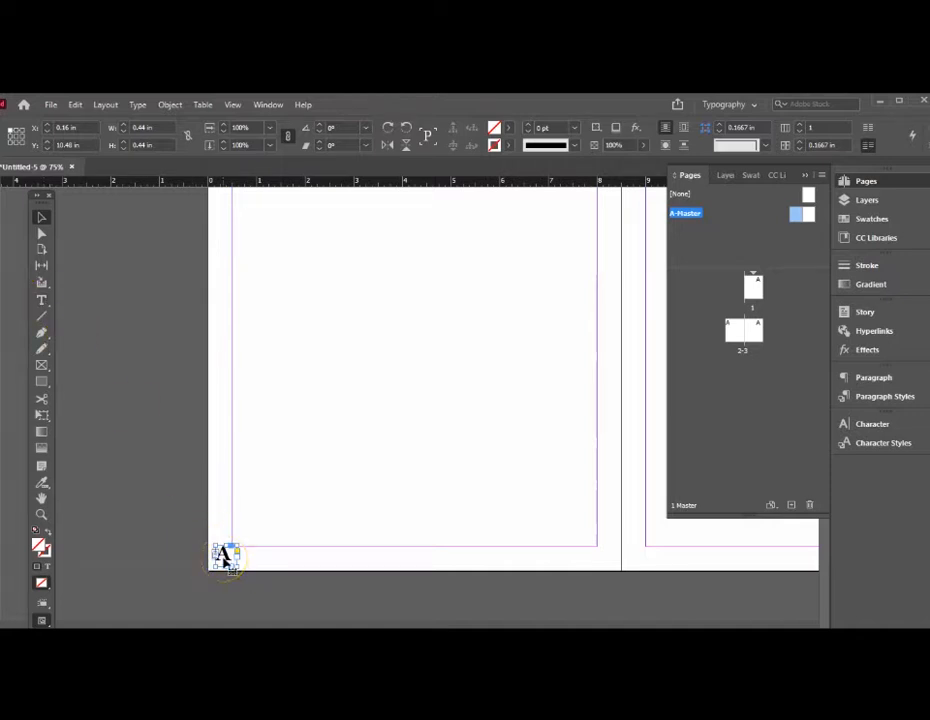
click(76, 105)
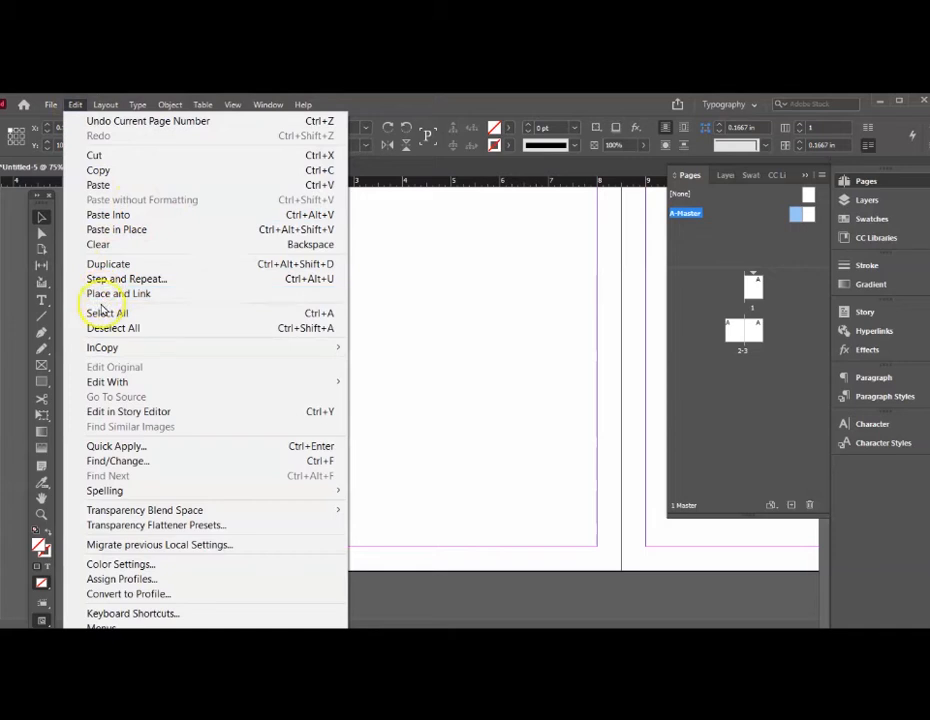
click(100, 170)
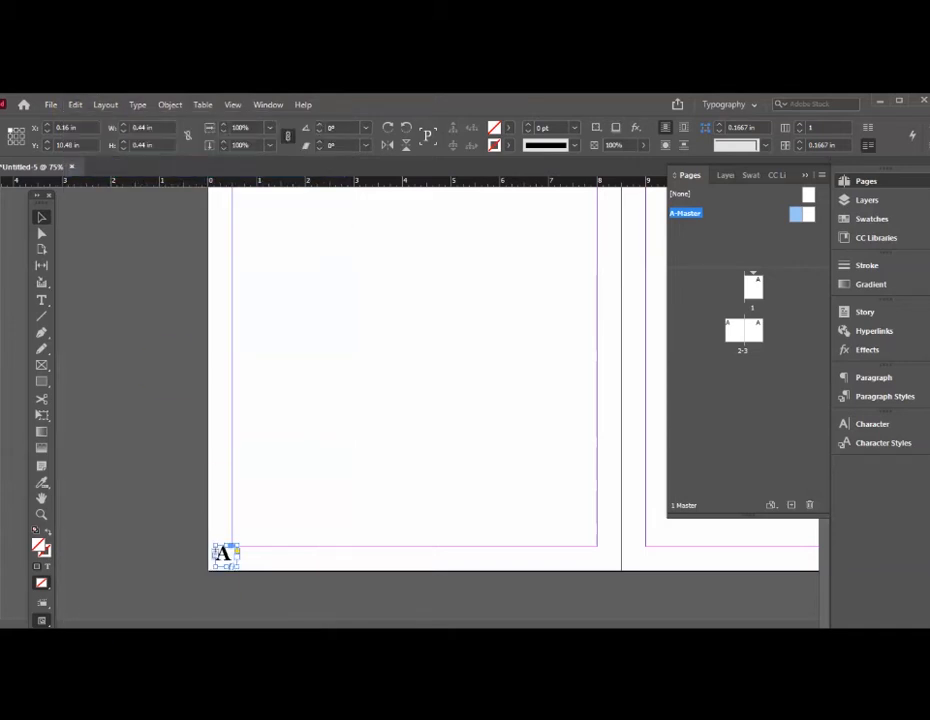
scroll(420, 400, right, 10)
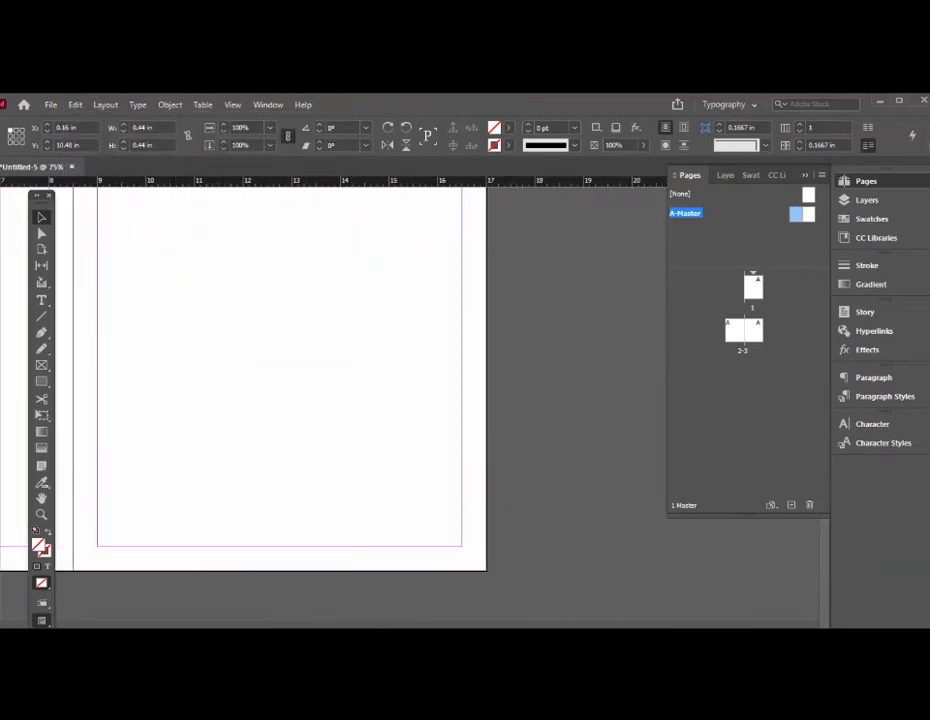
click(74, 104)
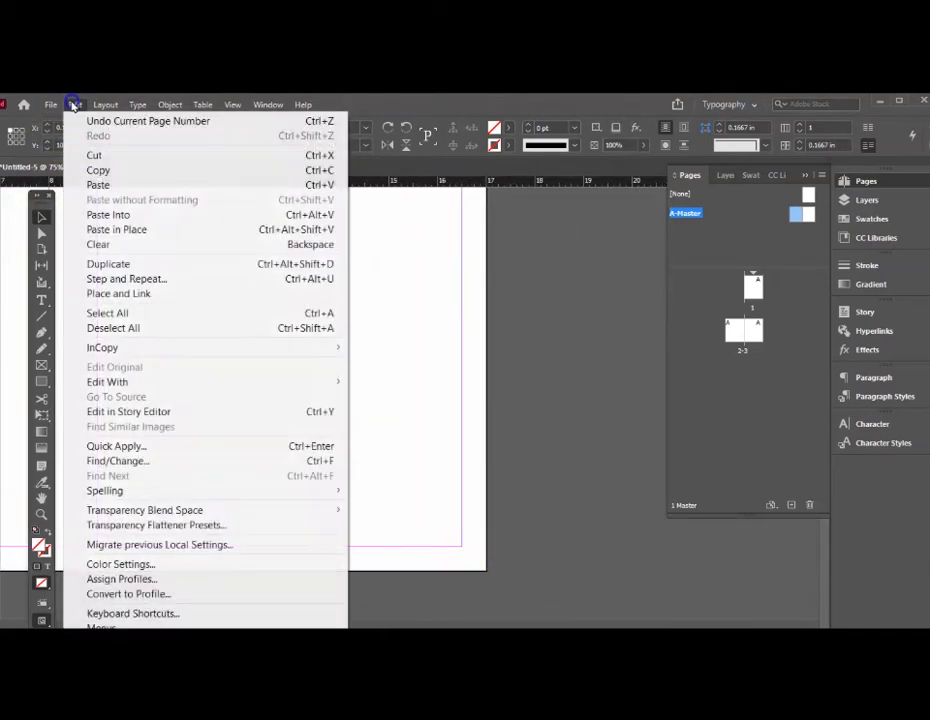
click(100, 187)
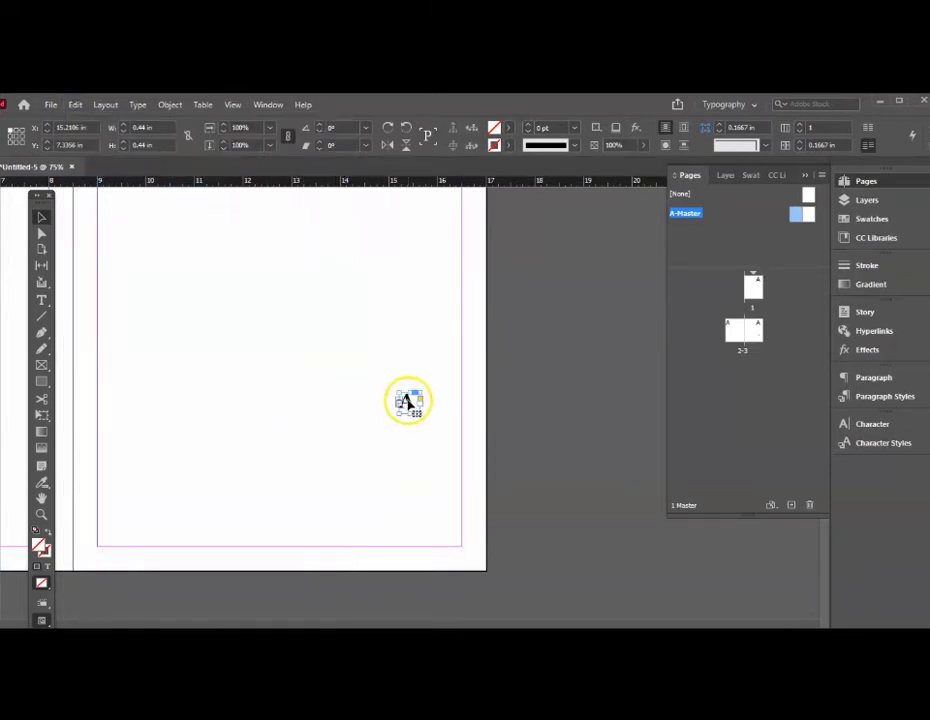
drag(404, 417, 470, 556)
scroll(276, 430, up, 1)
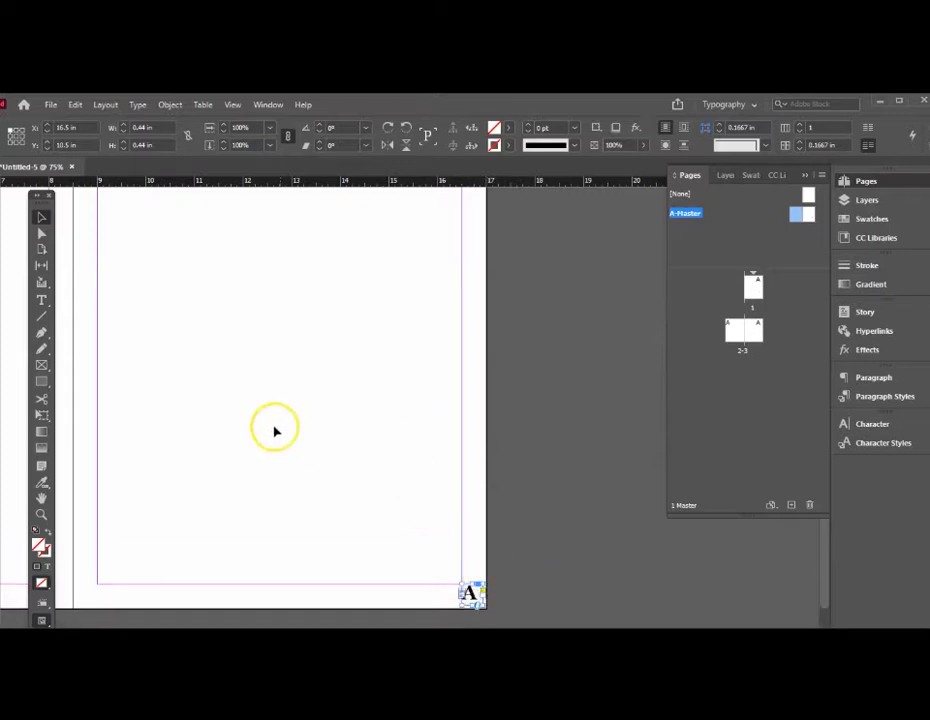
Step: Apply the [None] master to page 1 so that it carries no page number
double_click(752, 287)
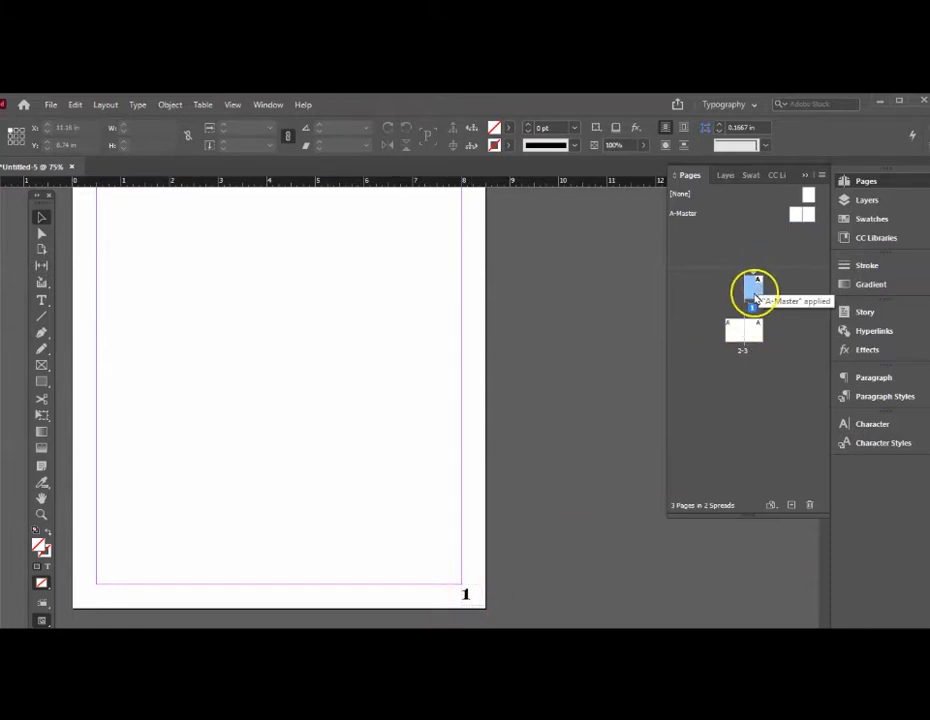
click(753, 296)
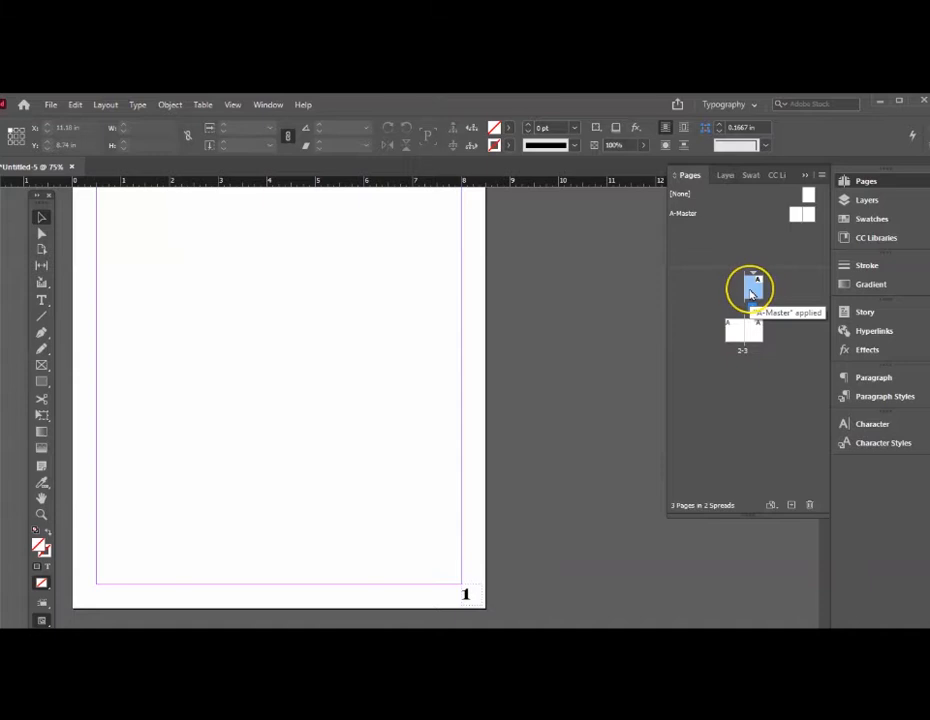
drag(806, 211, 752, 290)
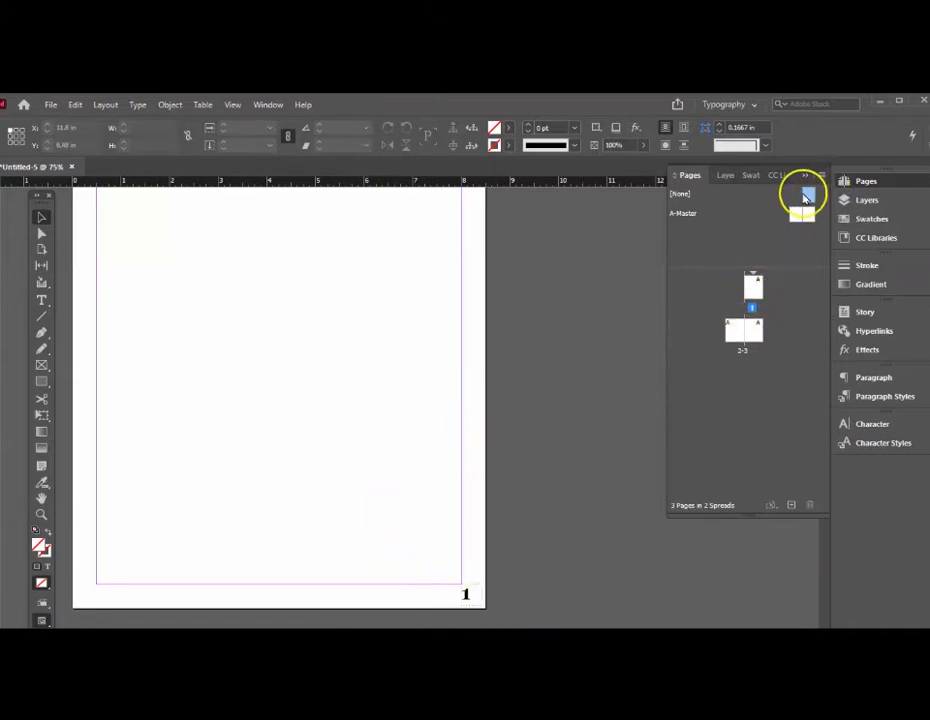
mouse_move(808, 197)
mouse_down()
mouse_move(751, 280)
mouse_move(808, 200)
mouse_up()
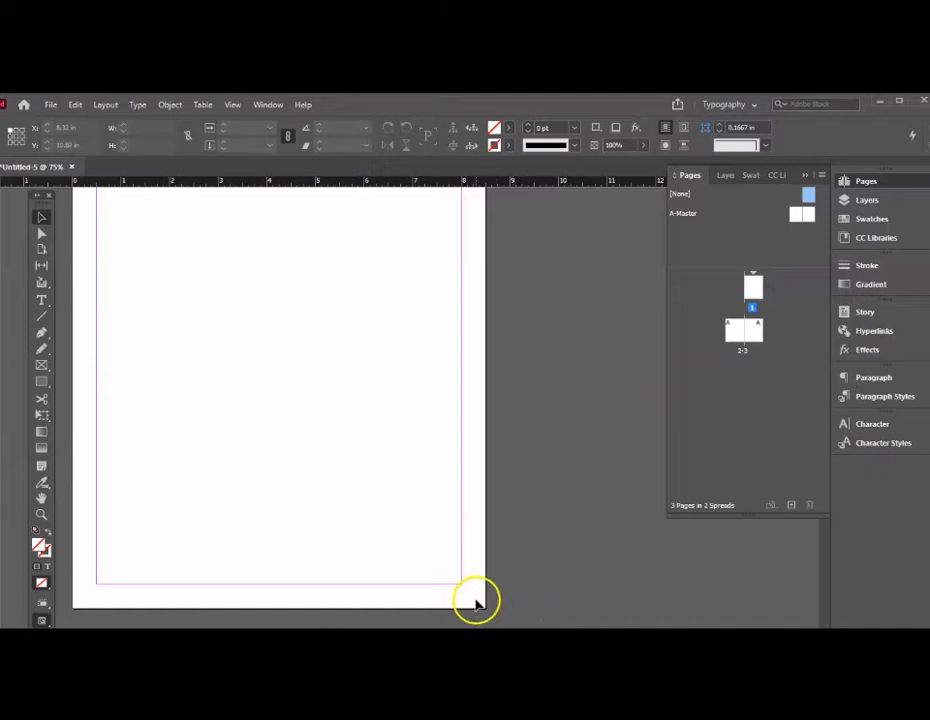
Step: Examine the page numbers in the outer bottom corners of the page 2-3 spread
scroll(347, 536, down, 5)
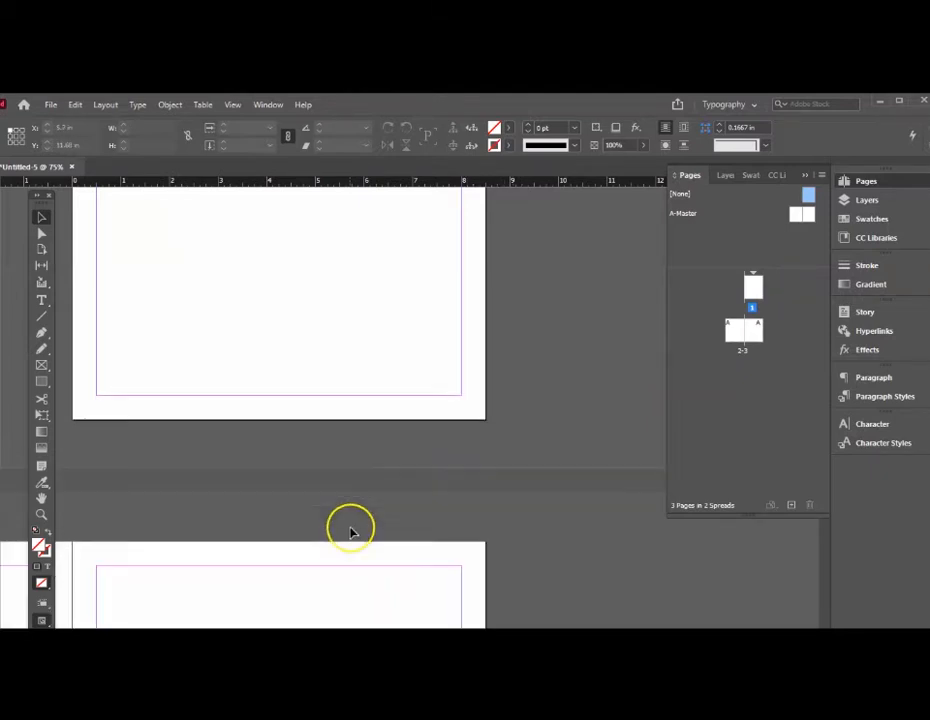
scroll(351, 533, down, 4)
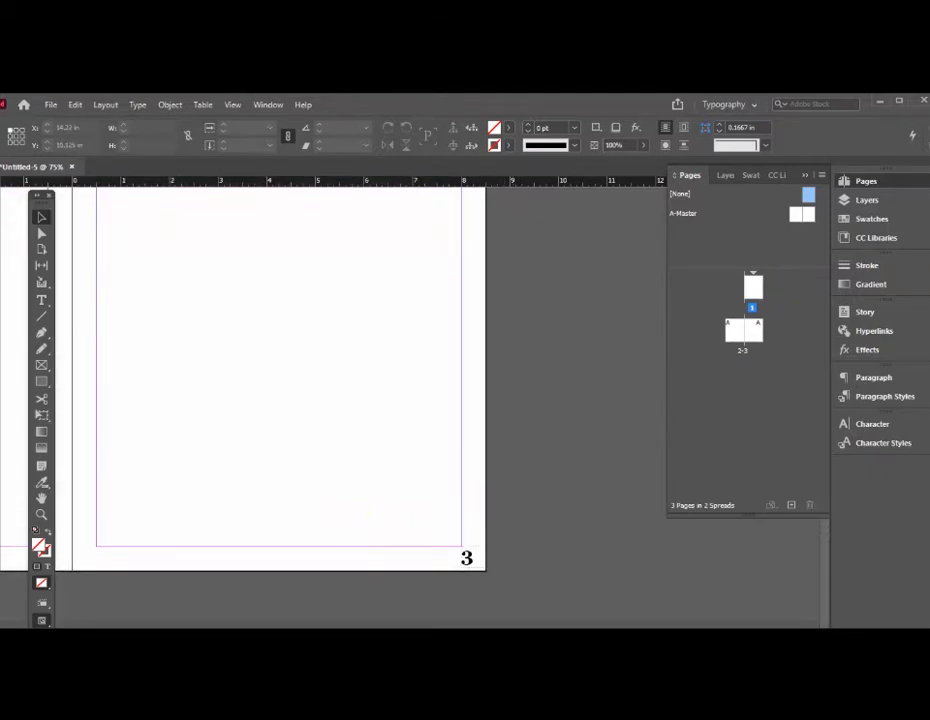
scroll(351, 533, left, 8)
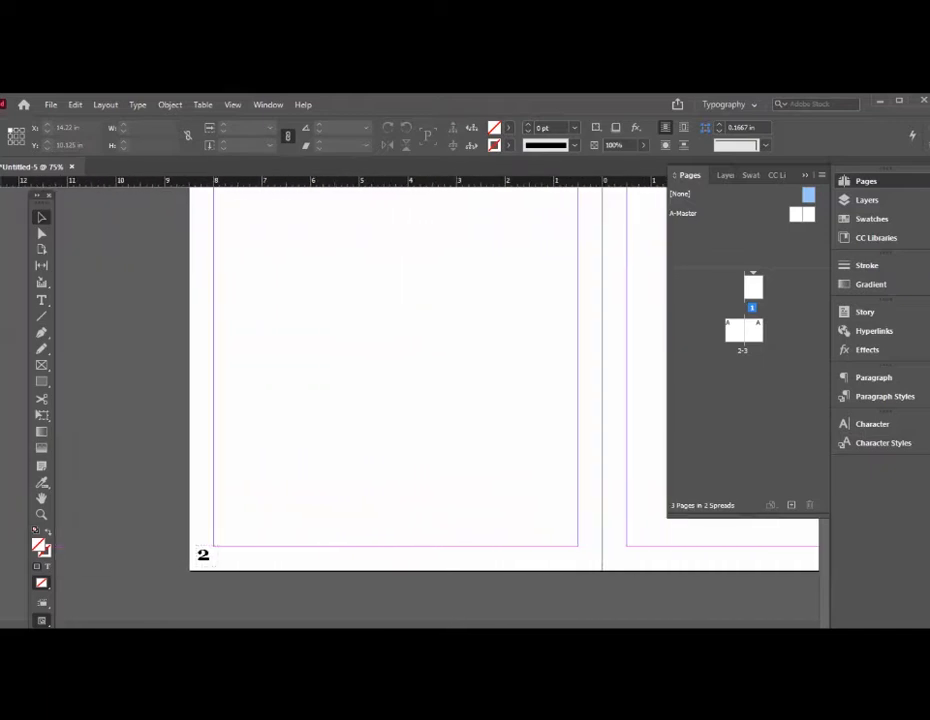
scroll(425, 570, up, 2)
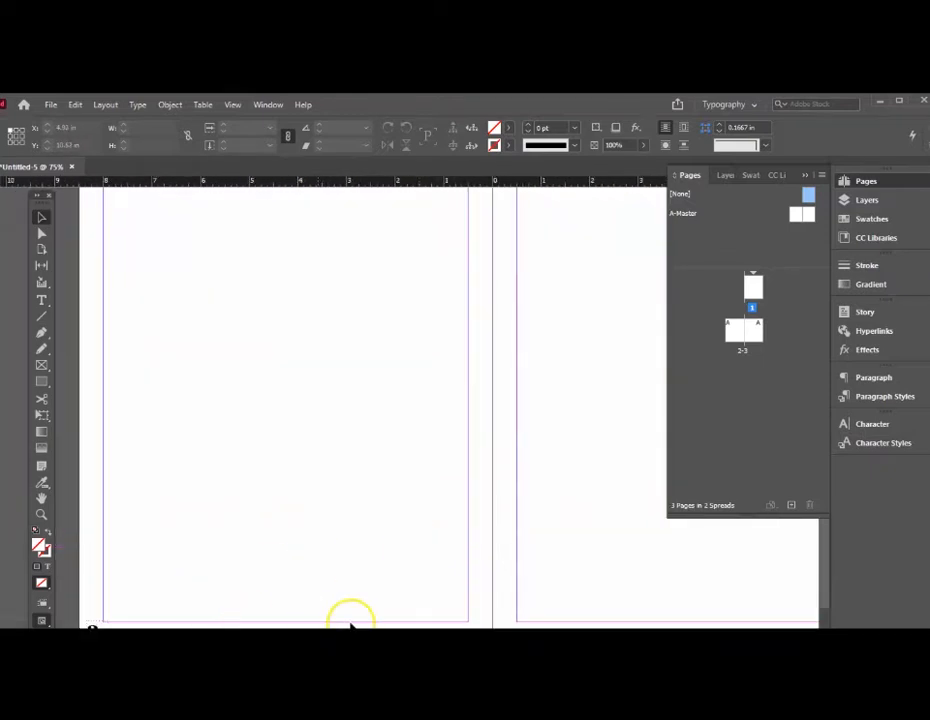
scroll(325, 600, down, 1)
click(42, 514)
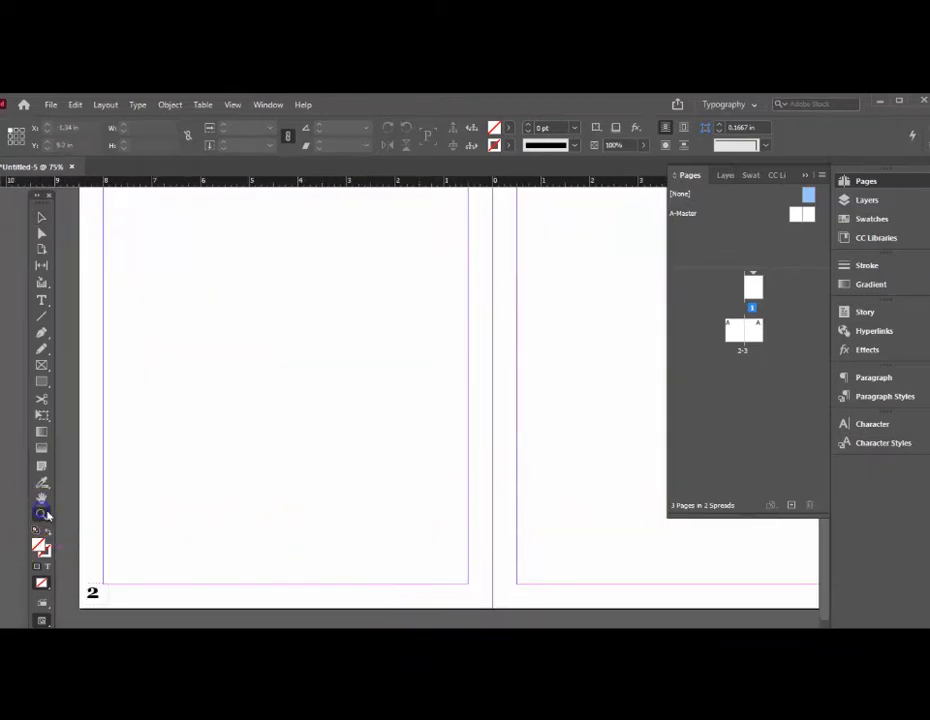
alt+click(355, 500)
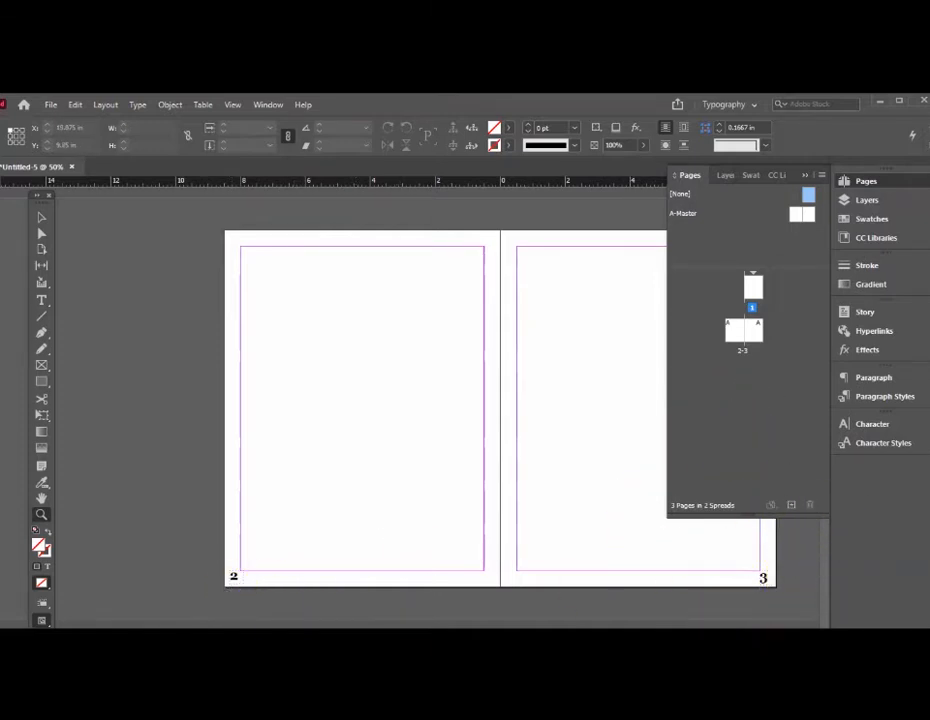
scroll(445, 408, right, 3)
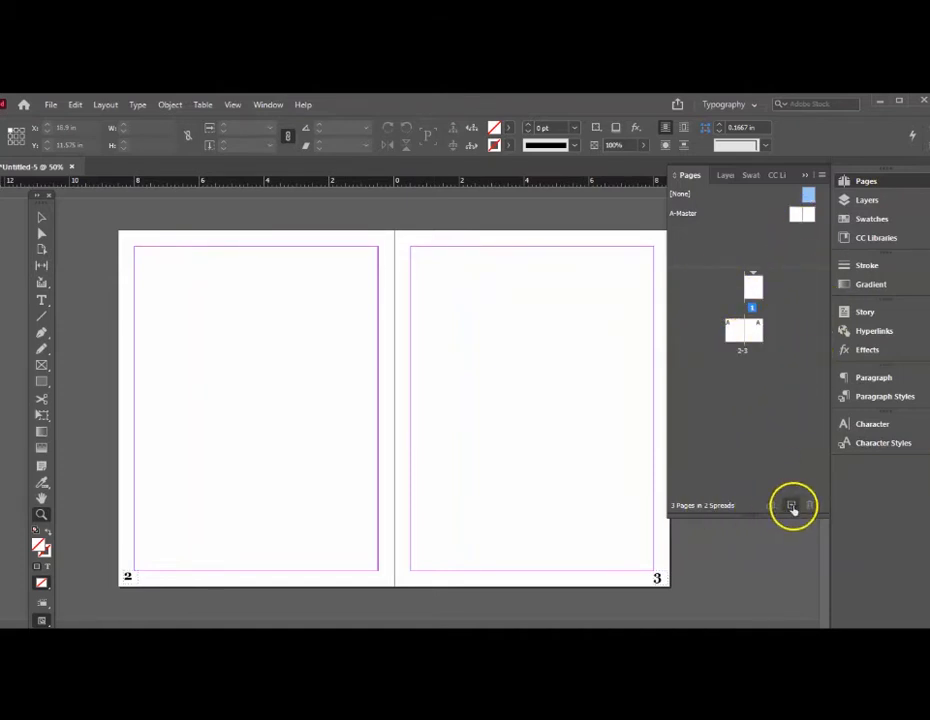
Step: Add six pages after page 3 using the A-Master layout
click(757, 330)
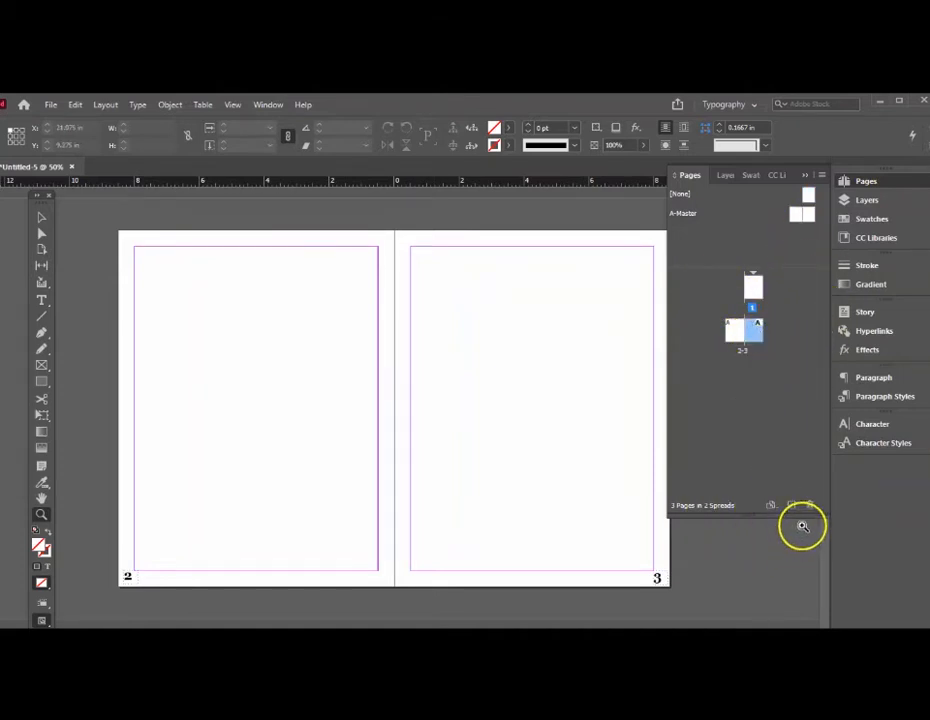
click(791, 506)
click(791, 506)
click(791, 506)
click(791, 506)
click(791, 506)
click(791, 506)
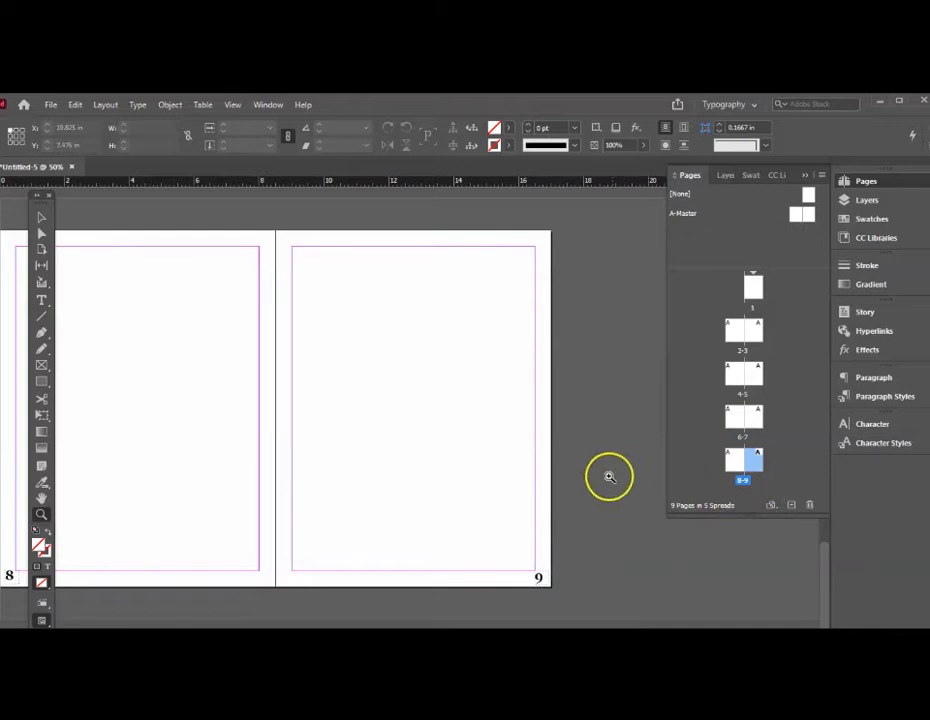
scroll(330, 400, left, 3)
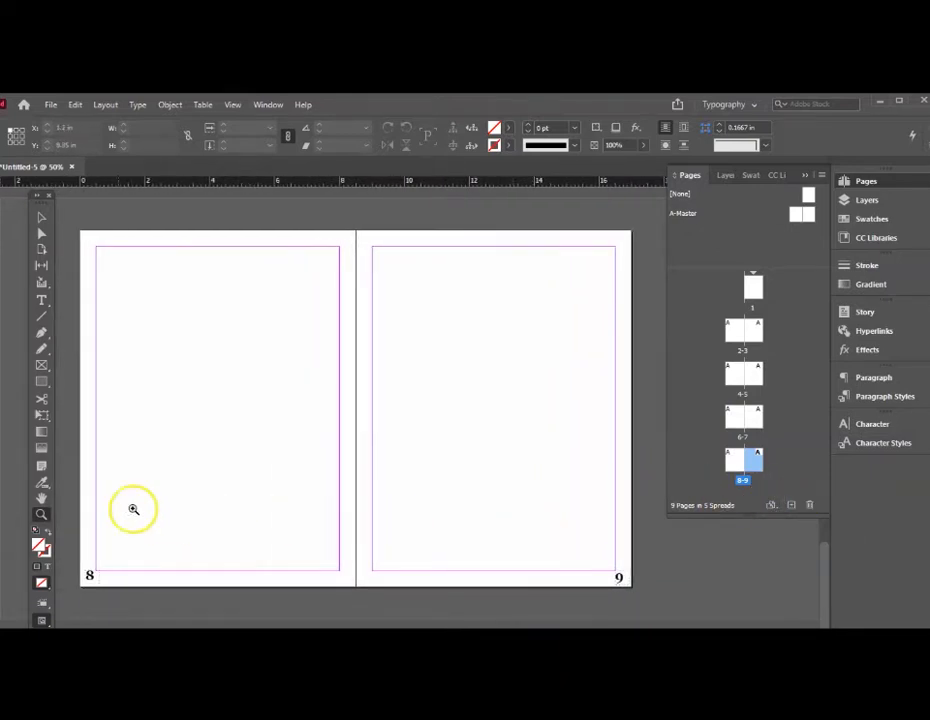
alt+click(370, 392)
scroll(440, 351, up, 1)
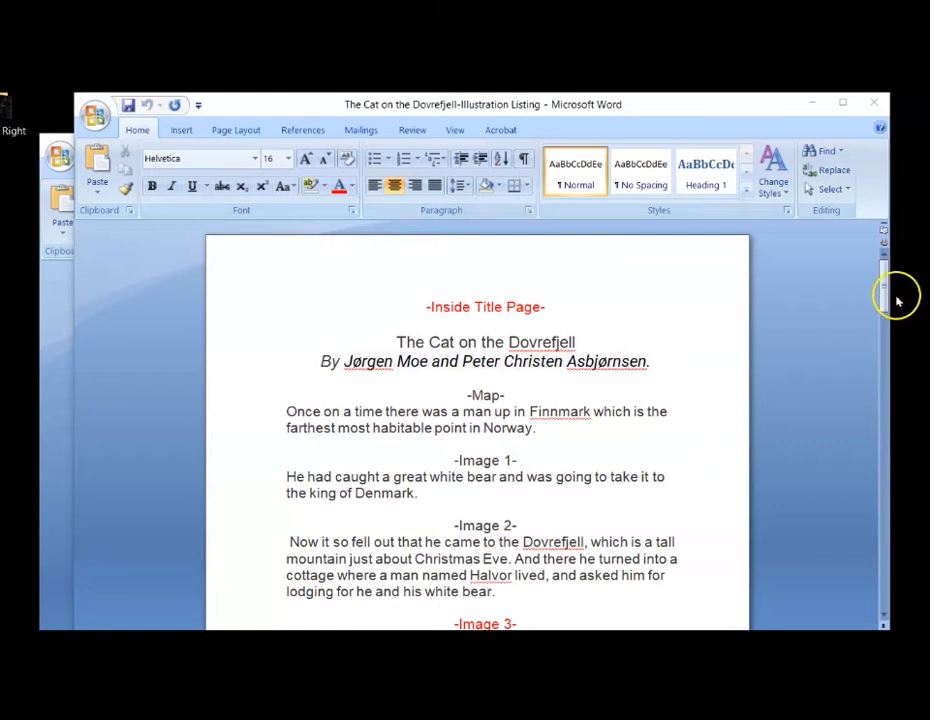
Step: In the Word document "The Cat on the Dovrefjell", copy the whole story text from "Once on a time" to the end, excluding the title and byline
mouse_move(884, 290)
mouse_down()
mouse_move(885, 370)
mouse_move(853, 538)
mouse_move(880, 284)
mouse_up()
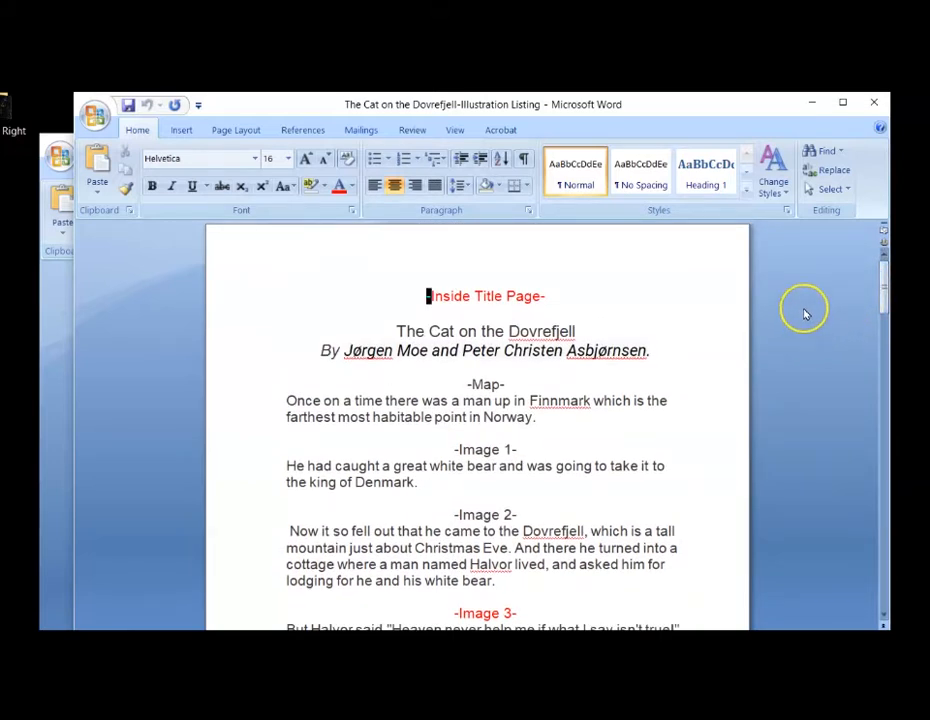
click(57, 348)
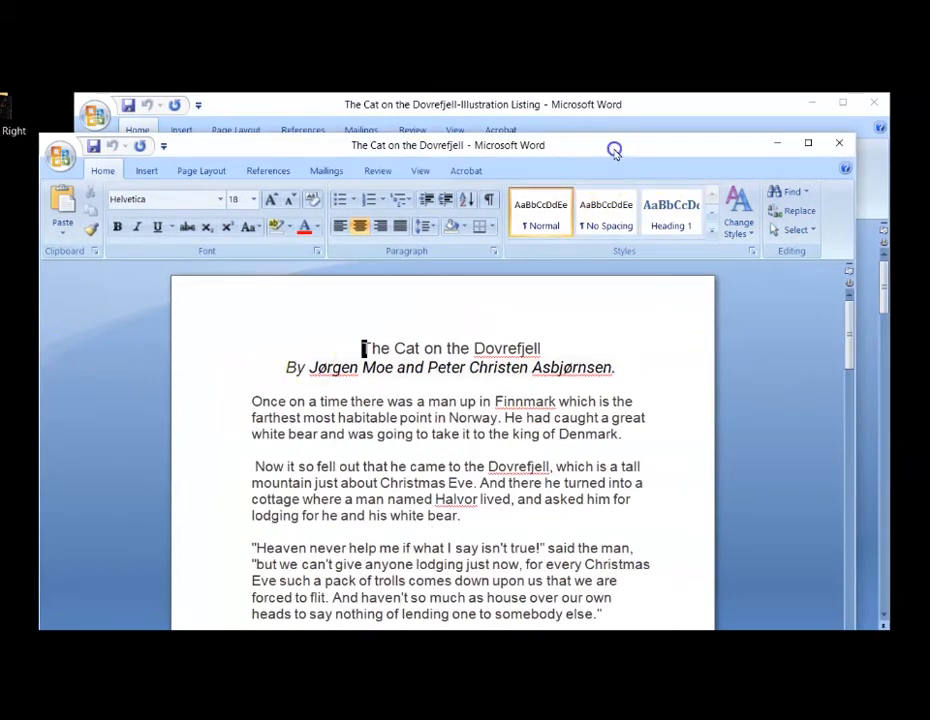
drag(614, 150, 664, 120)
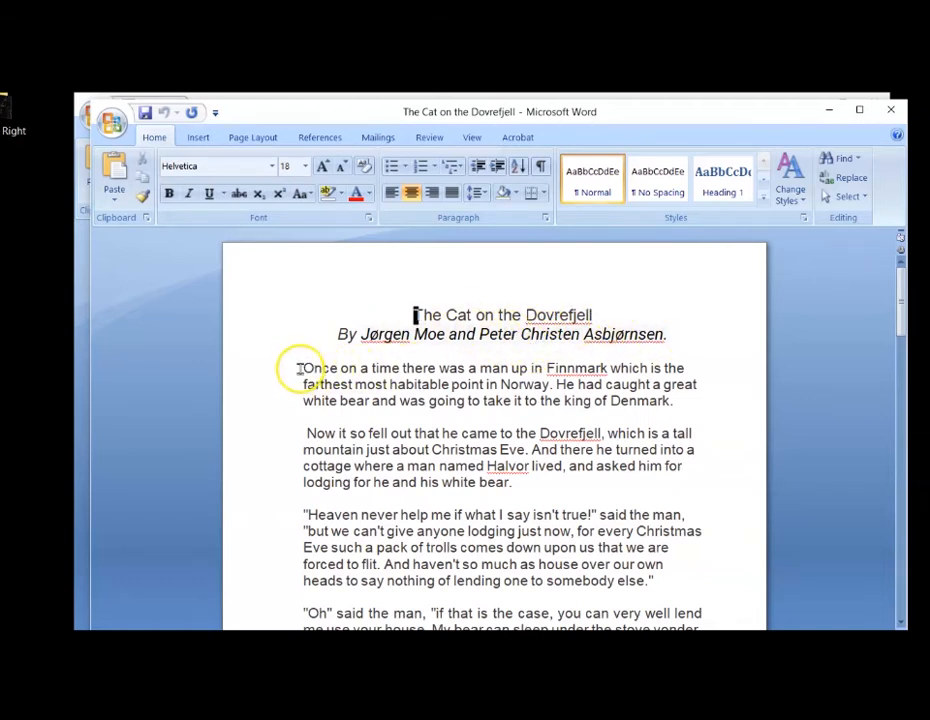
drag(303, 368, 660, 489)
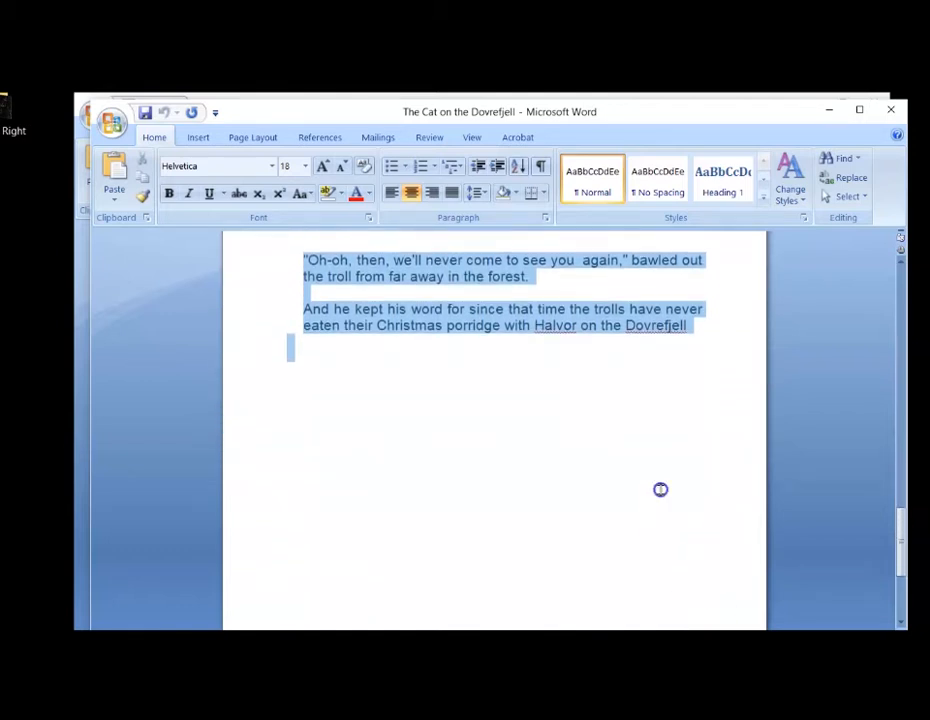
right_click(593, 333)
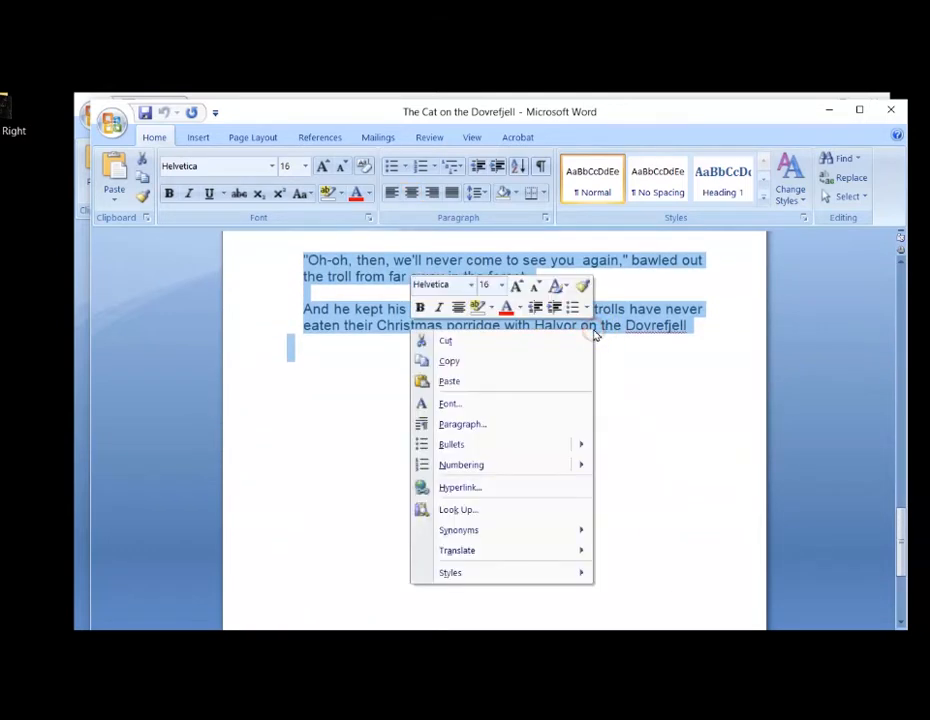
click(471, 362)
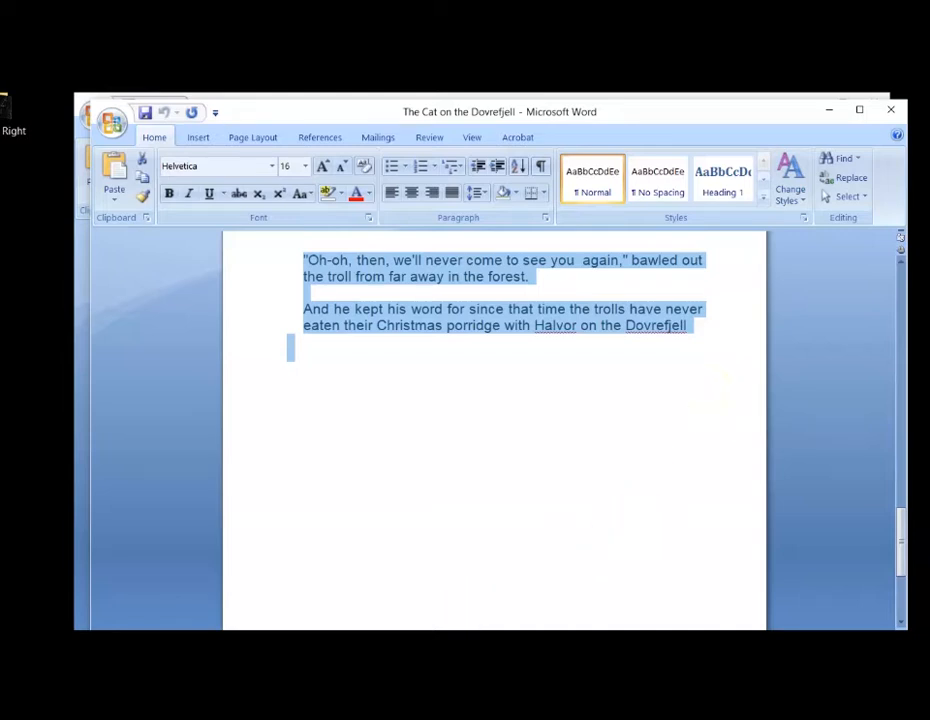
Step: Switch back to InDesign and draw a text frame filling the area inside the margins of page 3
click(425, 595)
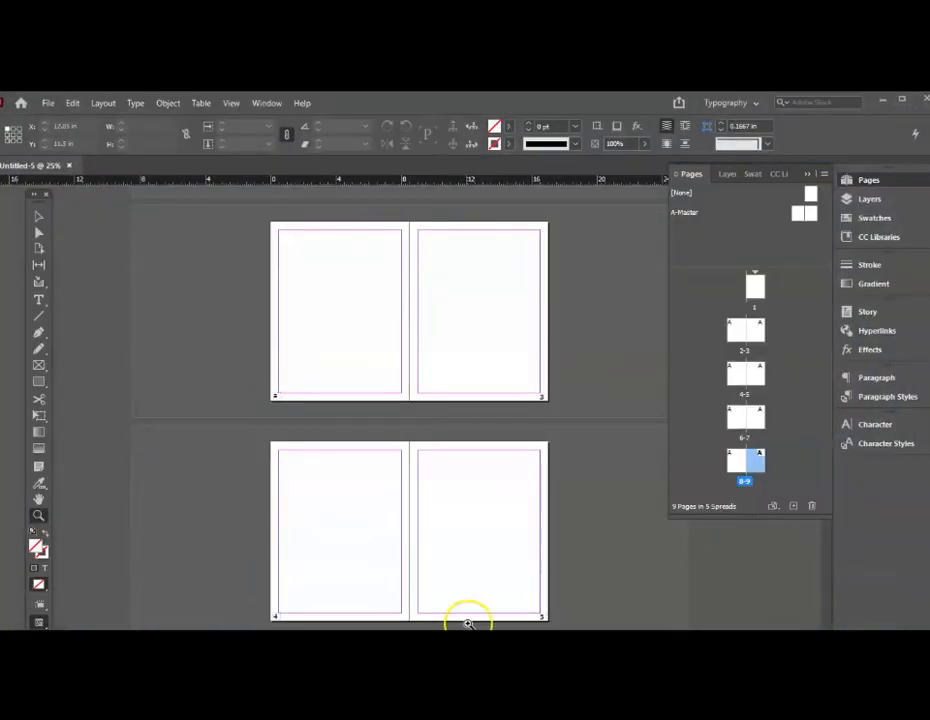
scroll(569, 309, up, 3)
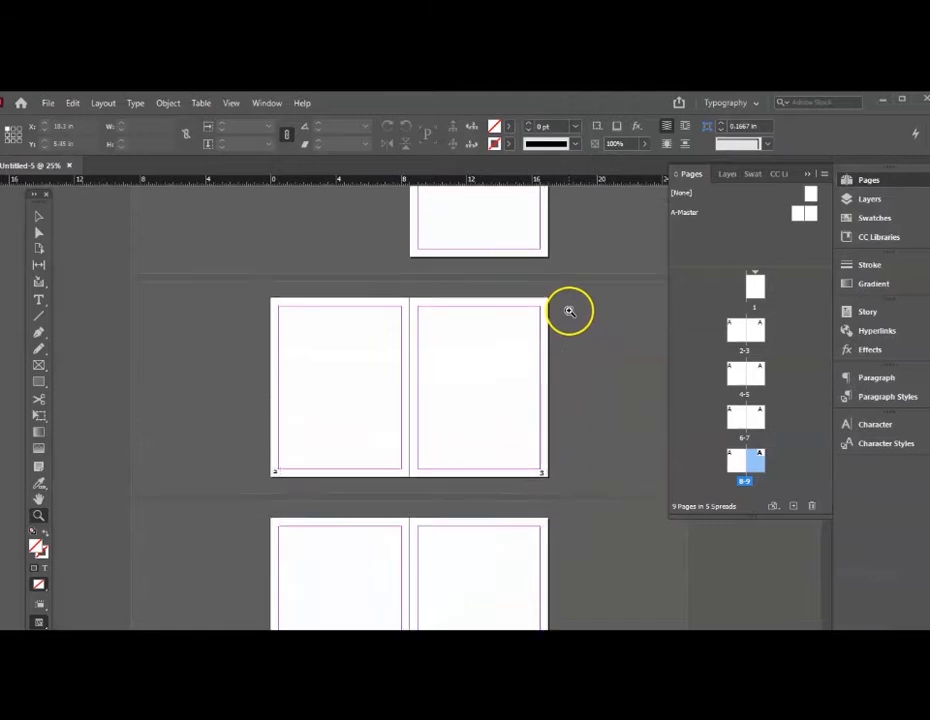
scroll(584, 310, up, 2)
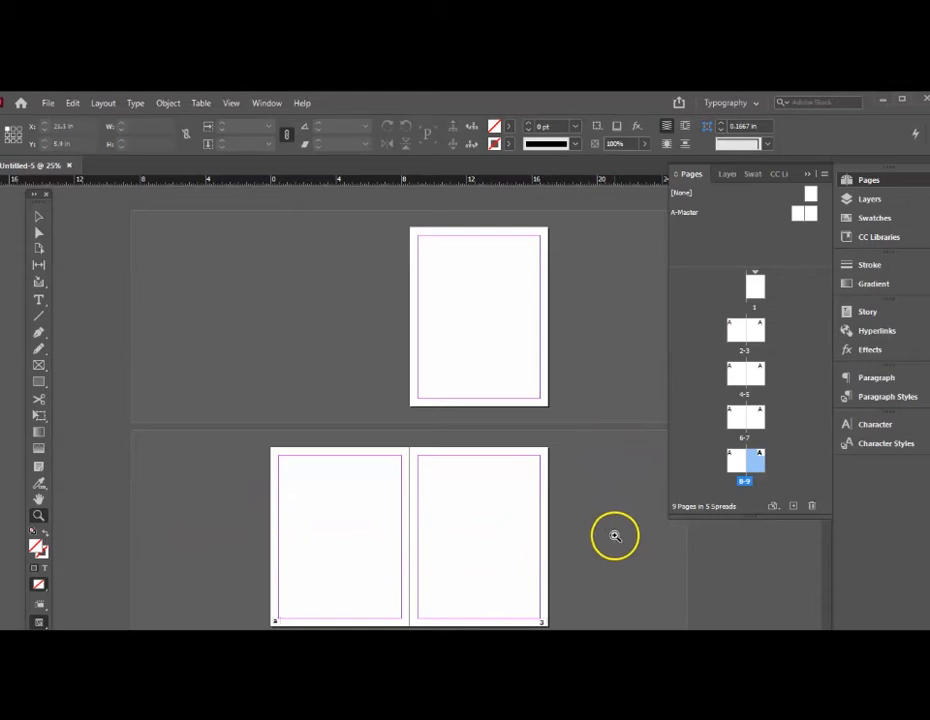
scroll(585, 492, down, 1)
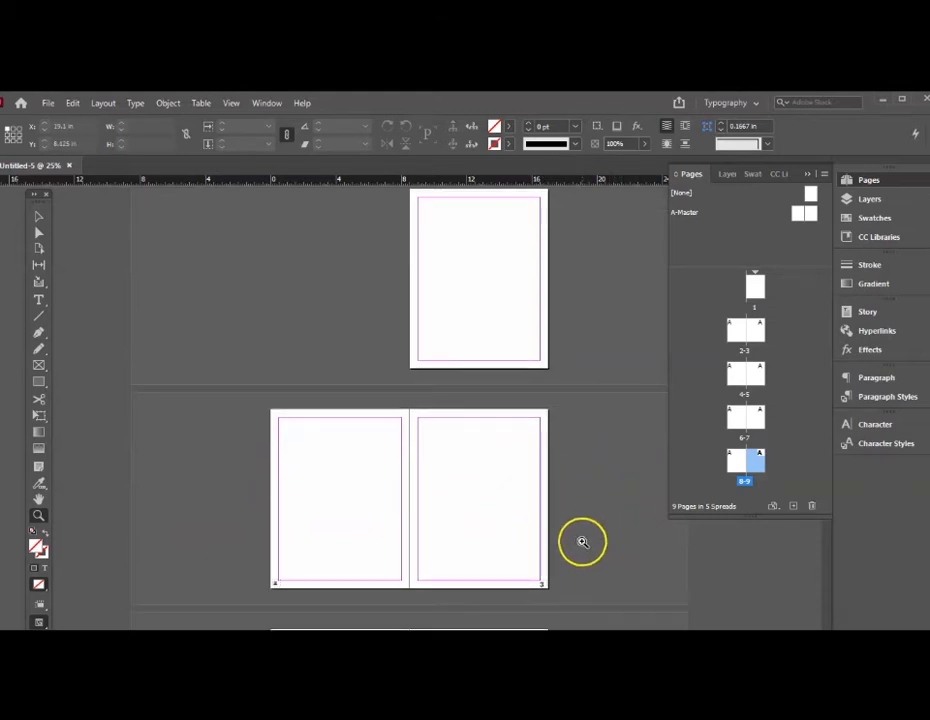
scroll(576, 541, down, 1)
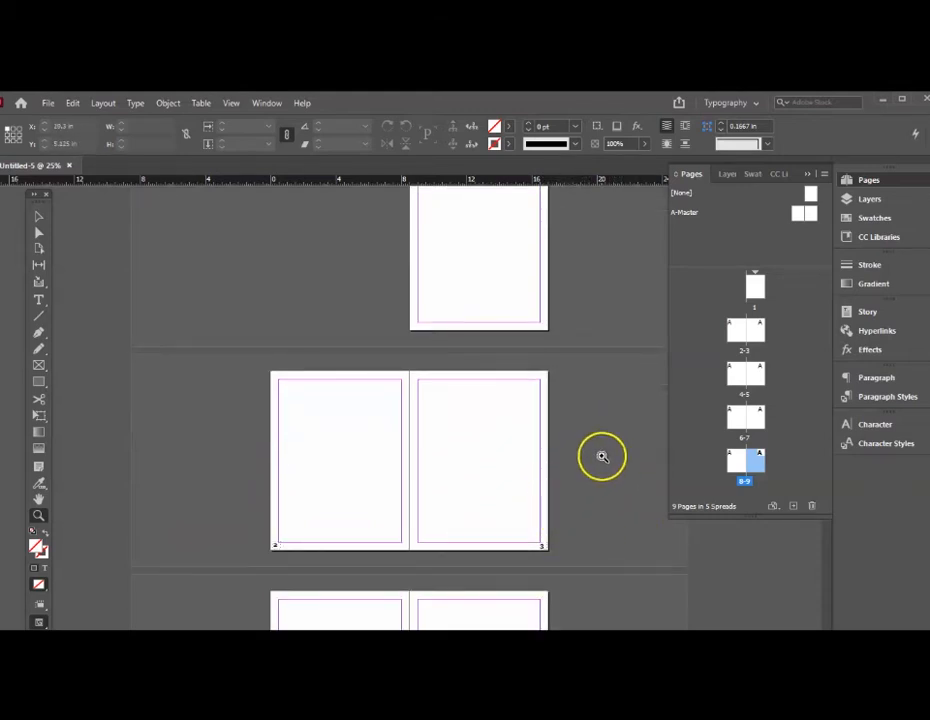
scroll(598, 450, down, 1)
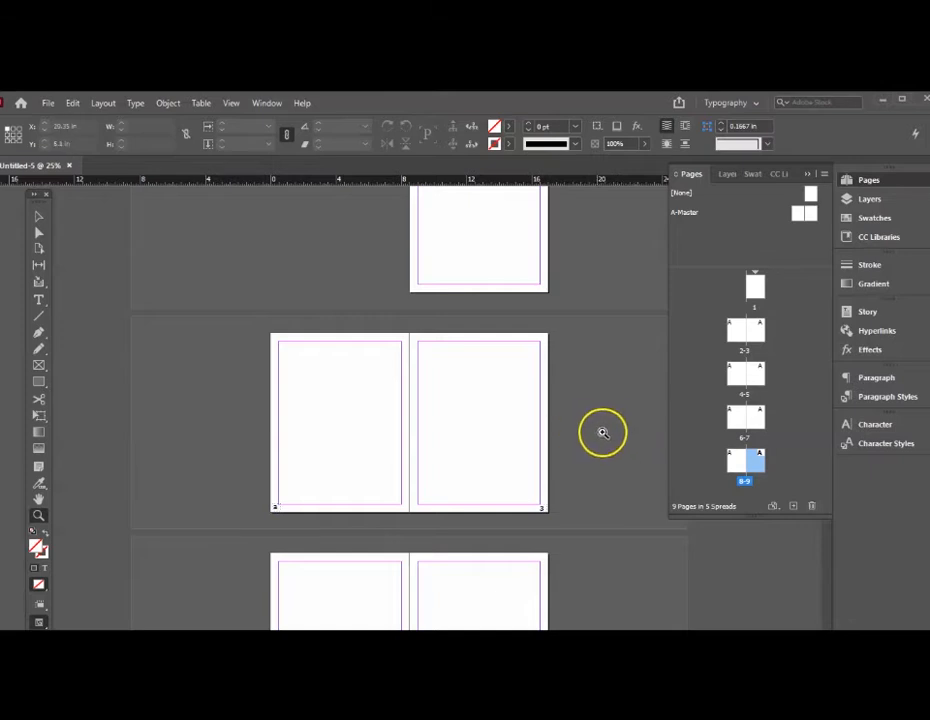
click(39, 299)
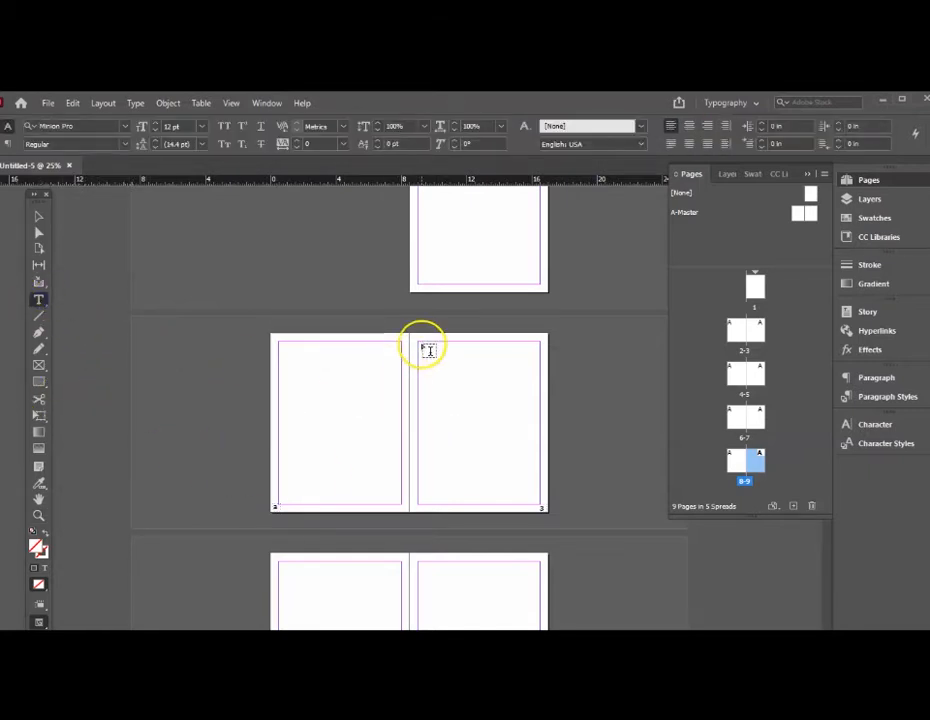
drag(419, 342, 539, 502)
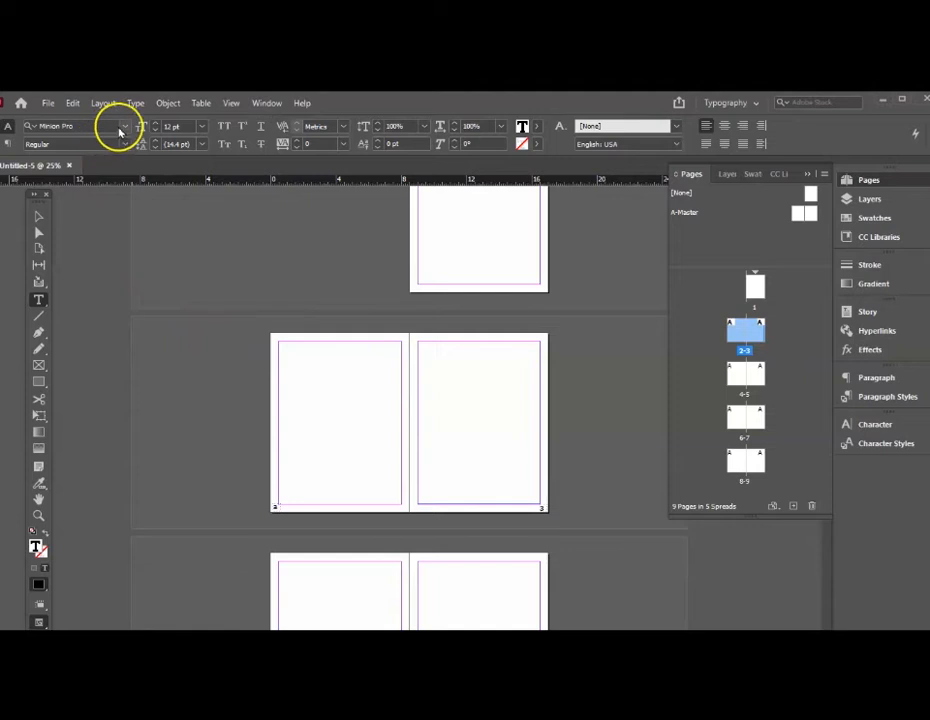
Step: Set the text size to 36 pt in the page 3 frame and paste the copied story text
click(202, 128)
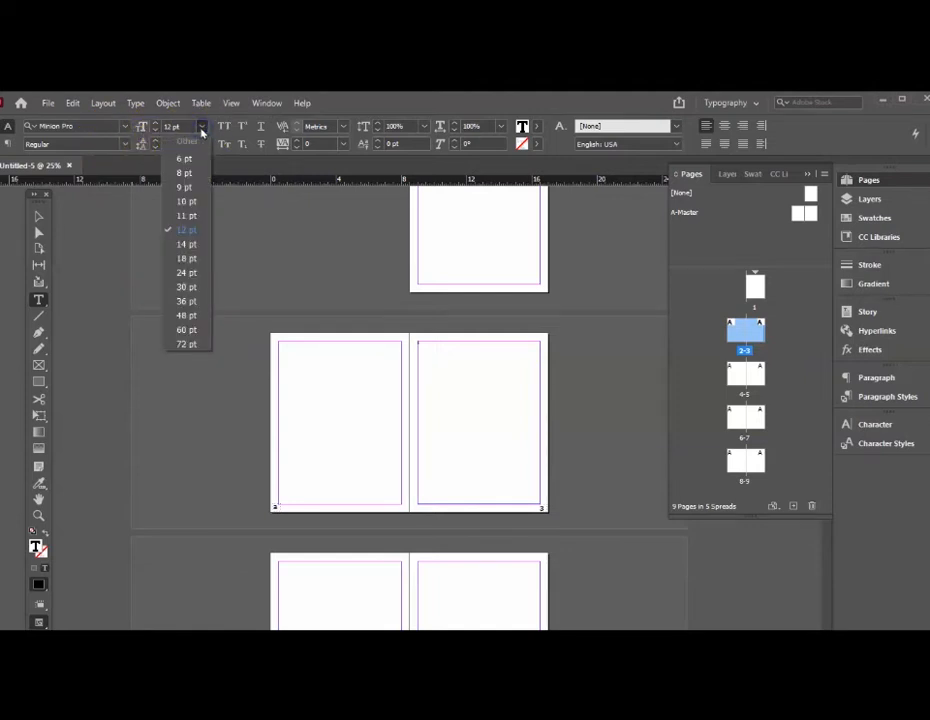
click(185, 302)
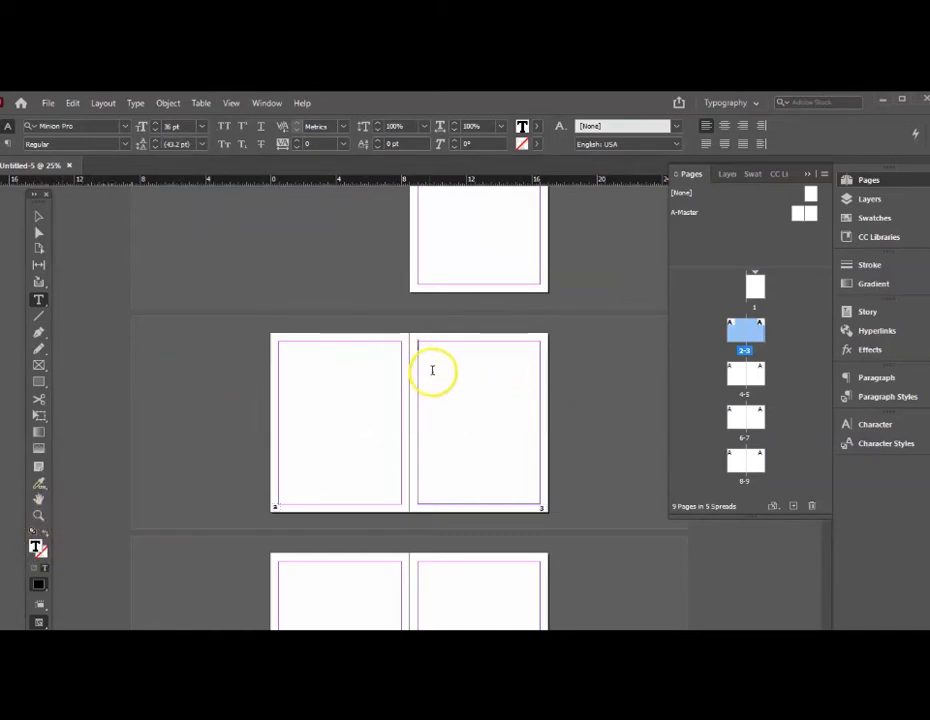
right_click(431, 346)
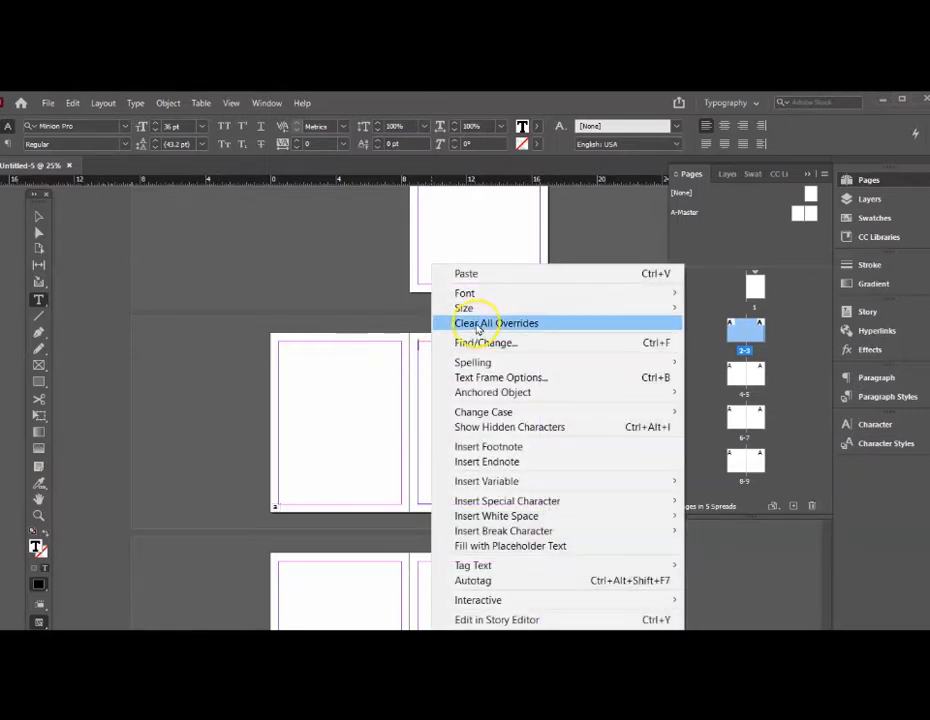
click(471, 274)
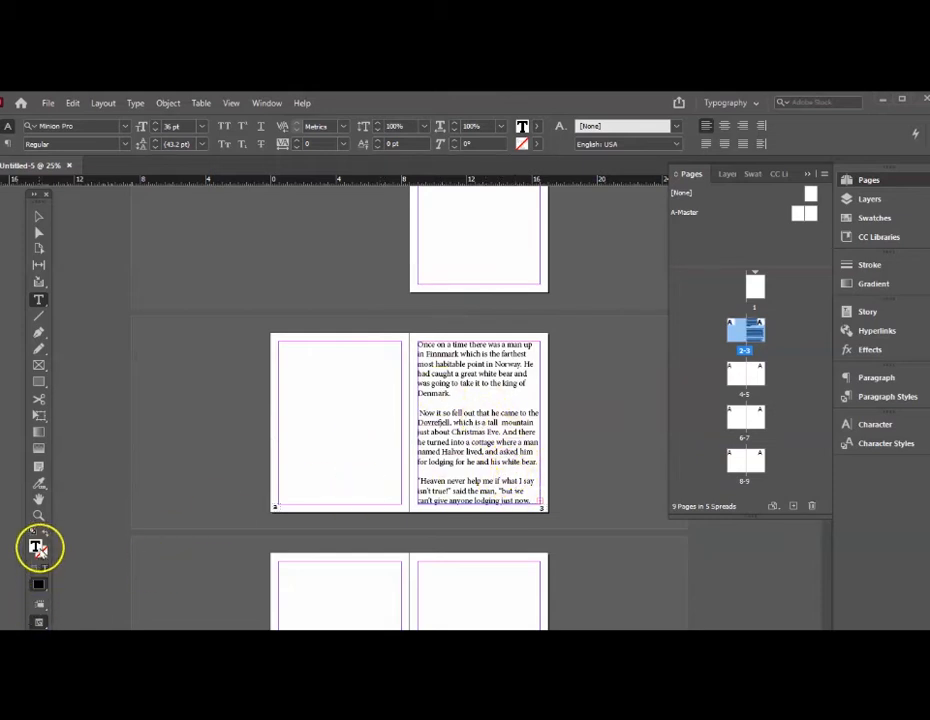
Step: Examine the pasted story text and the overset mark of the page 3 text frame
click(38, 515)
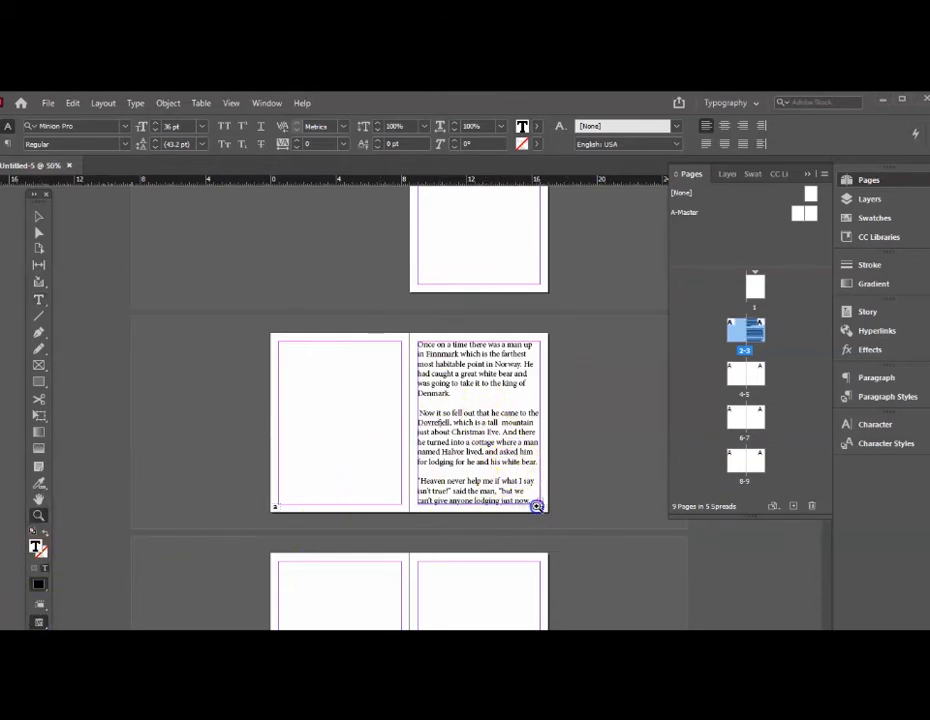
click(536, 504)
click(538, 406)
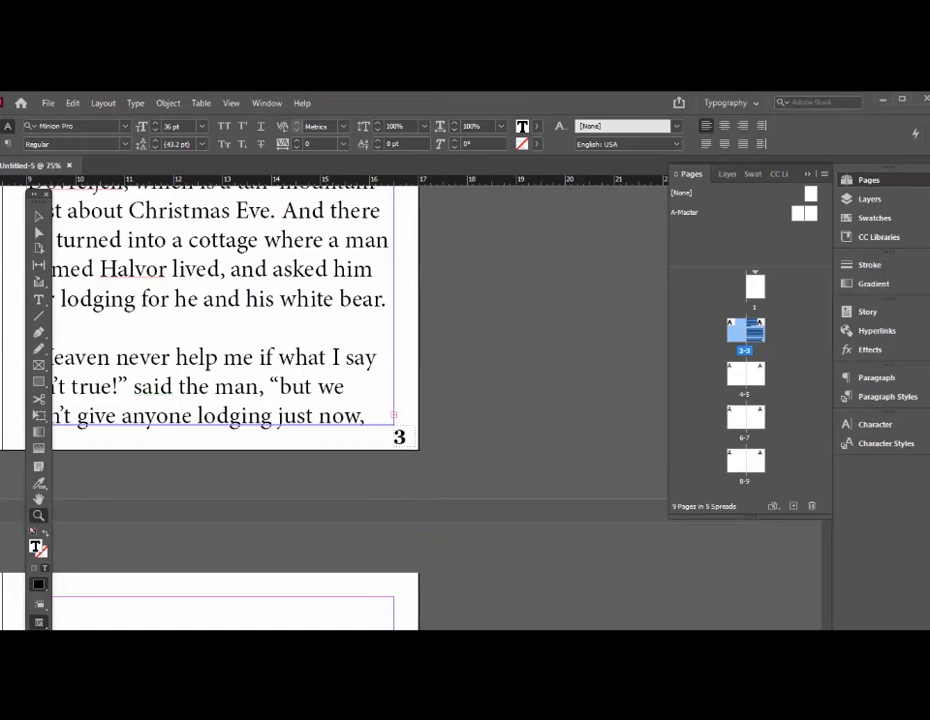
scroll(619, 531, left, 4)
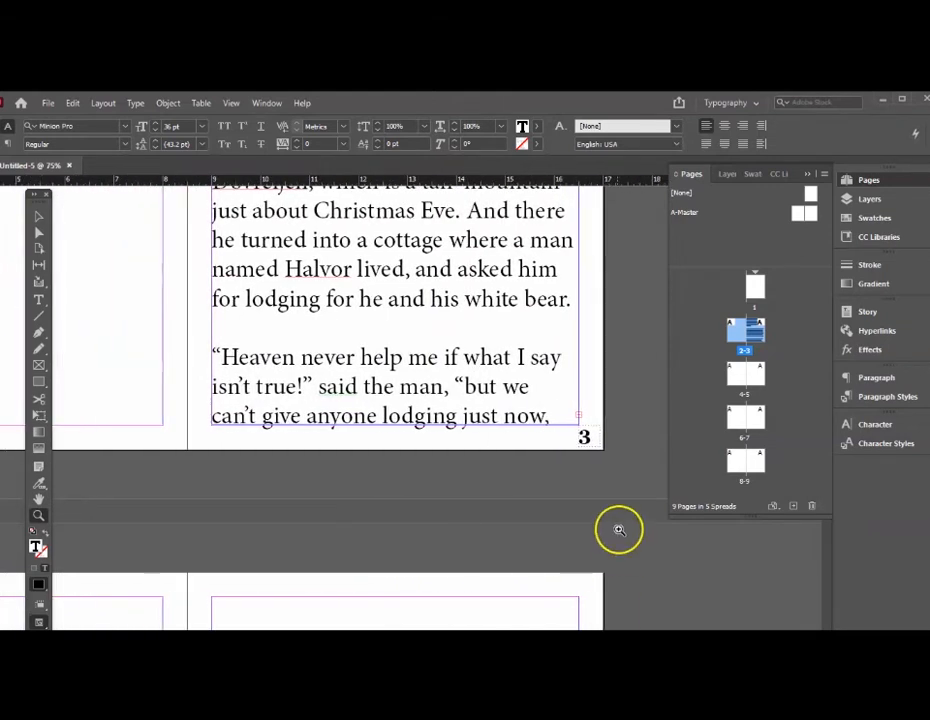
scroll(619, 500, up, 6)
scroll(606, 470, up, 3)
scroll(604, 472, down, 3)
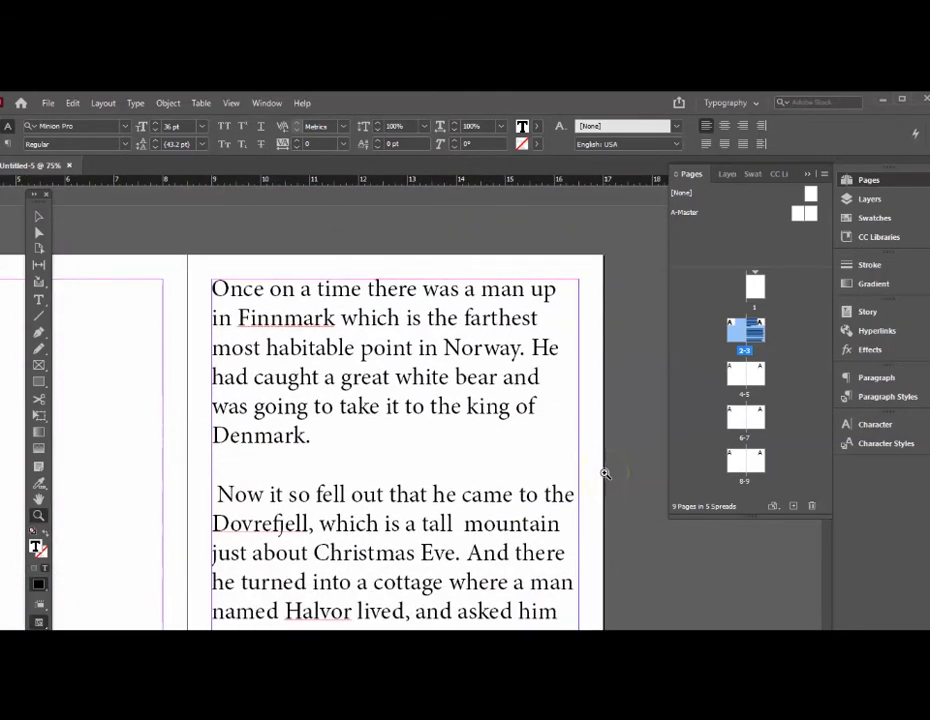
scroll(606, 470, down, 1)
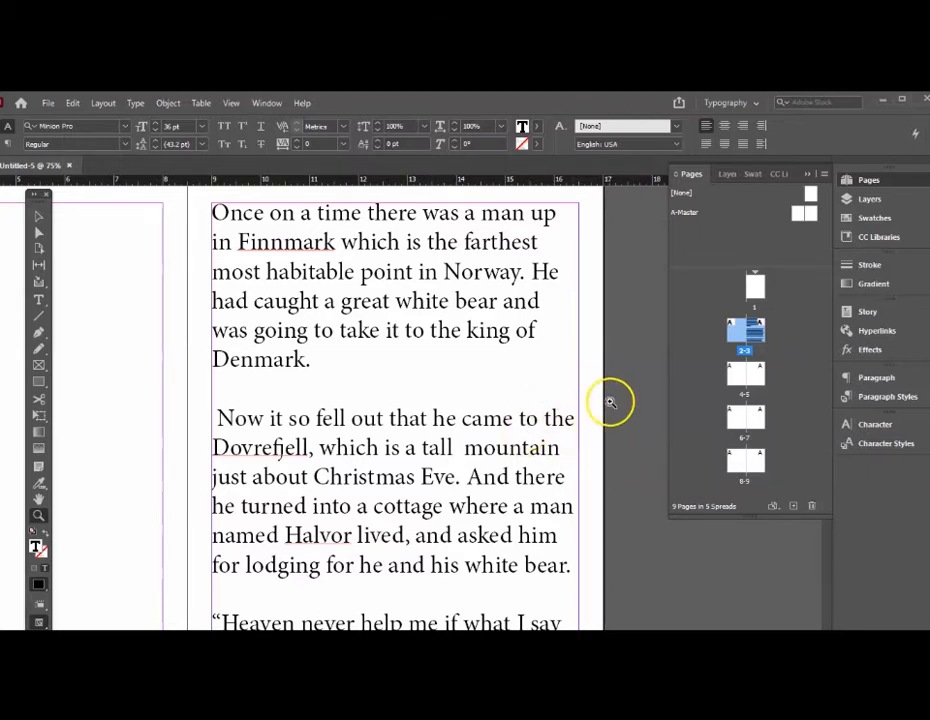
scroll(608, 403, down, 4)
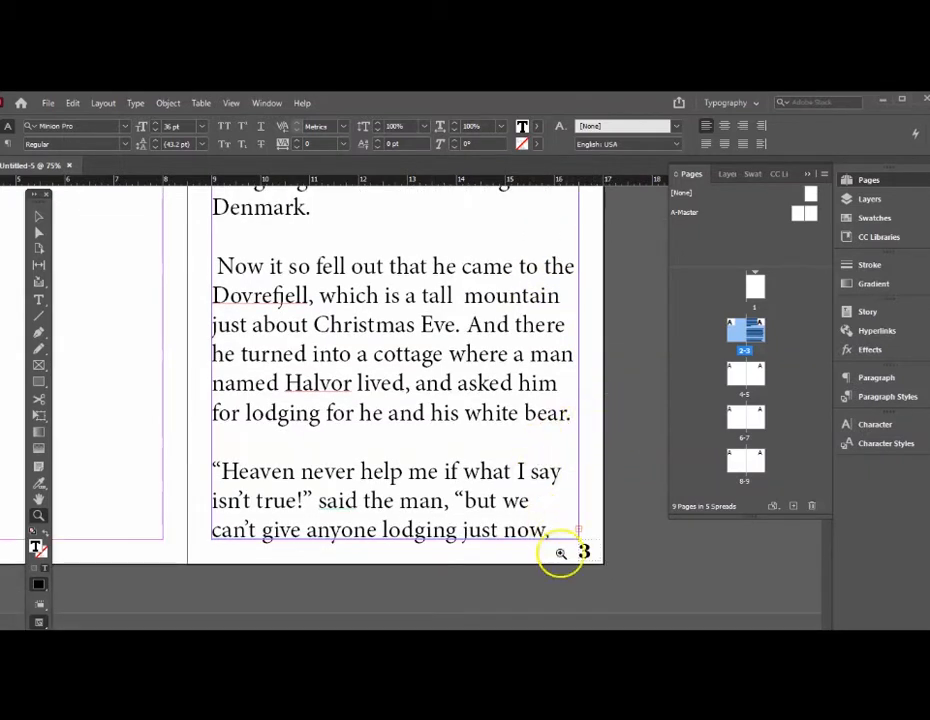
click(39, 219)
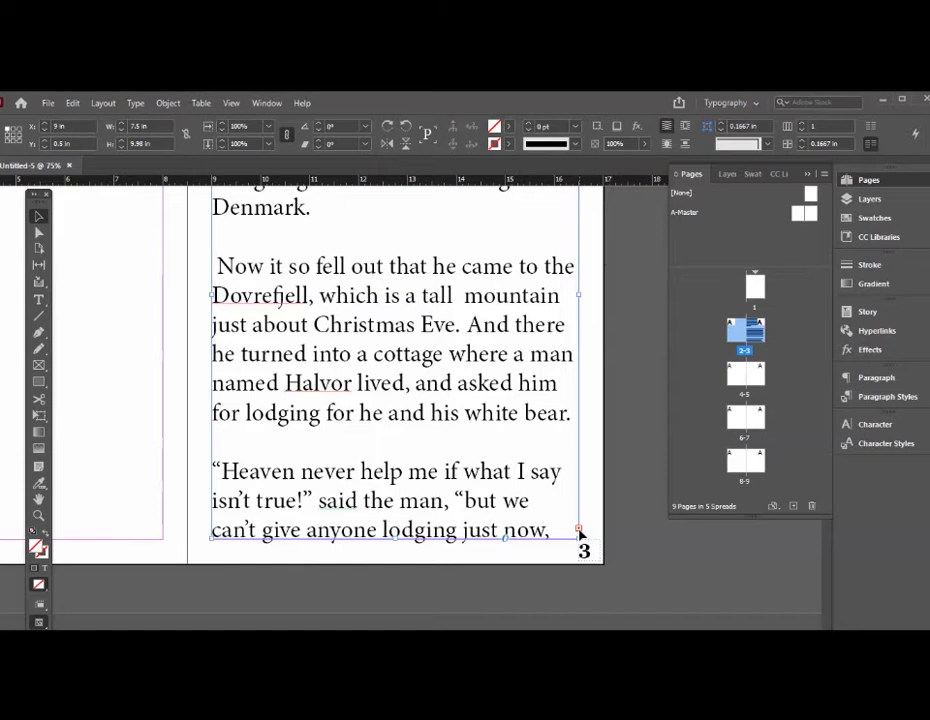
scroll(474, 469, up, 5)
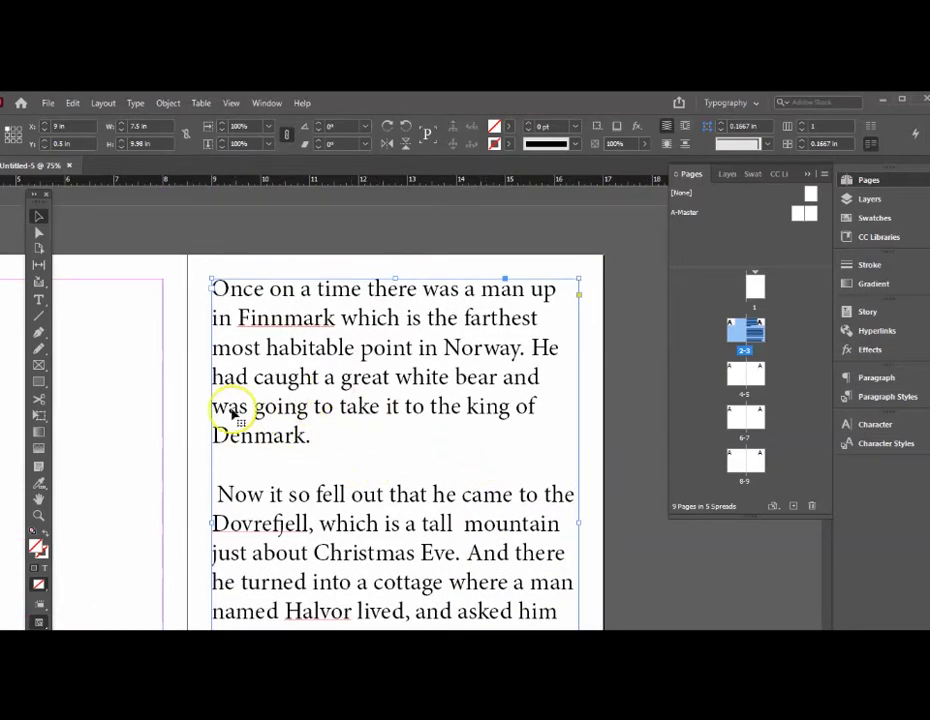
Step: Insert blank lines before "He had caught" on page 3 until only the opening sentence remains in the frame
click(38, 301)
click(528, 347)
text(.)
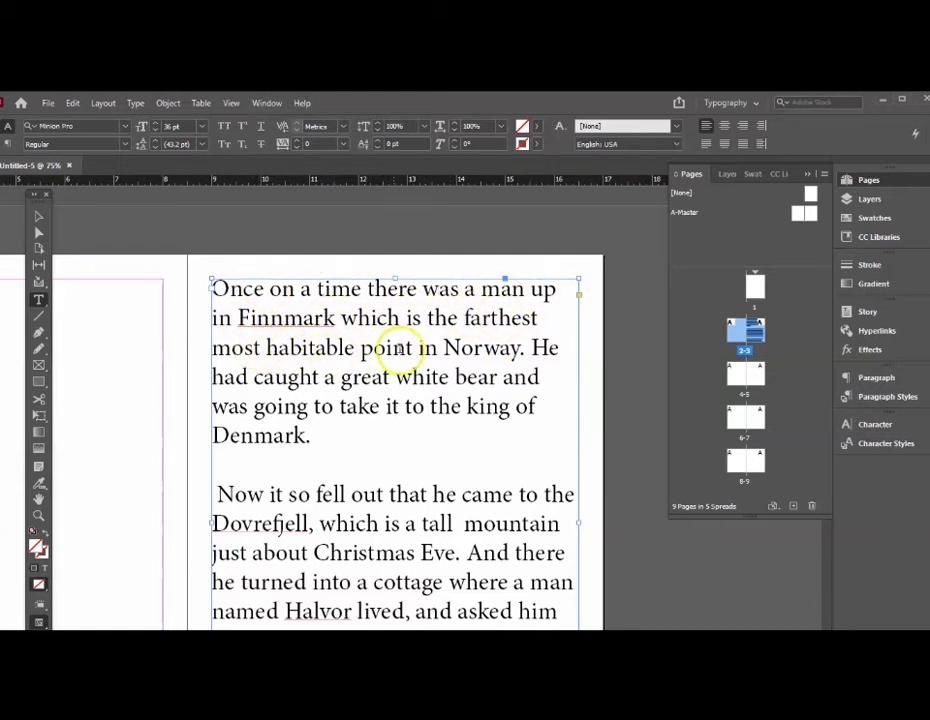
click(534, 347)
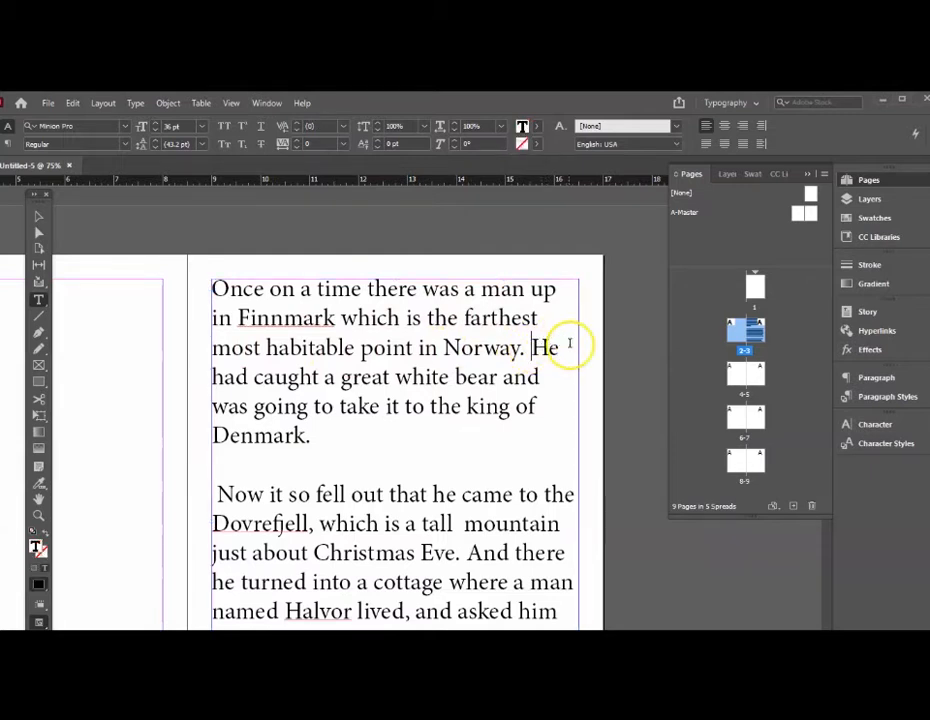
key(Return)
key(Return)
key(Return)
key(Return)
key(Return)
key(Return)
key(Return)
scroll(536, 349, down, 3)
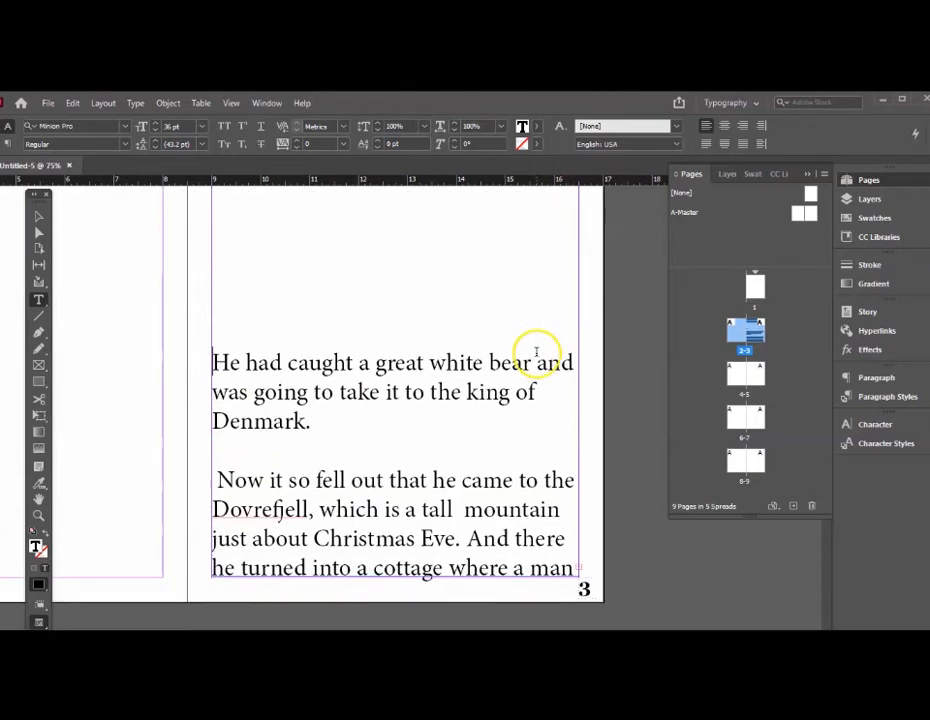
scroll(411, 384, down, 3)
scroll(428, 234, up, 3)
key(Return)
key(Return)
key(Return)
key(Return)
key(Return)
key(Return)
key(Return)
key(Return)
Step: Insert six blank lines above "Once on a time" to move the opening sentence down page 3
scroll(462, 314, up, 5)
scroll(463, 312, up, 3)
scroll(465, 311, down, 4)
click(216, 212)
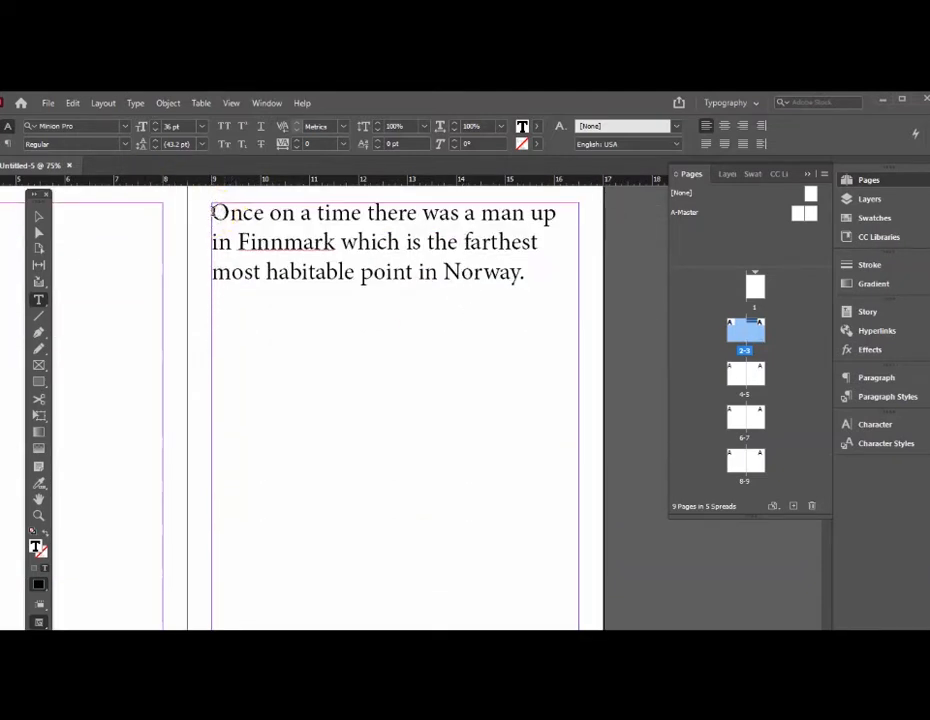
key(Return)
key(Return)
key(Return)
key(Return)
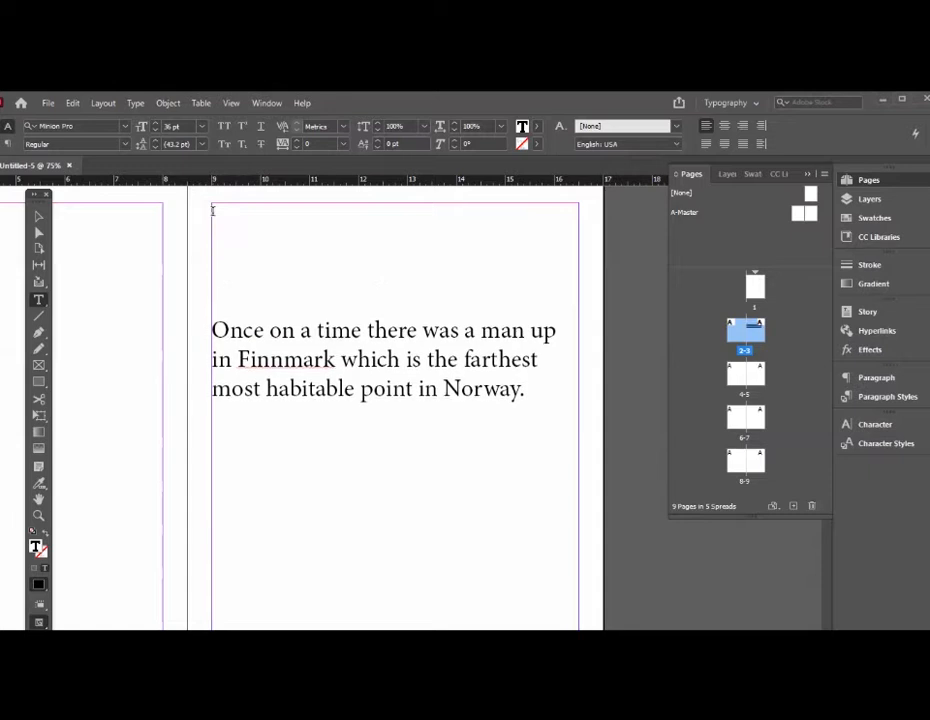
key(Return)
key(Return)
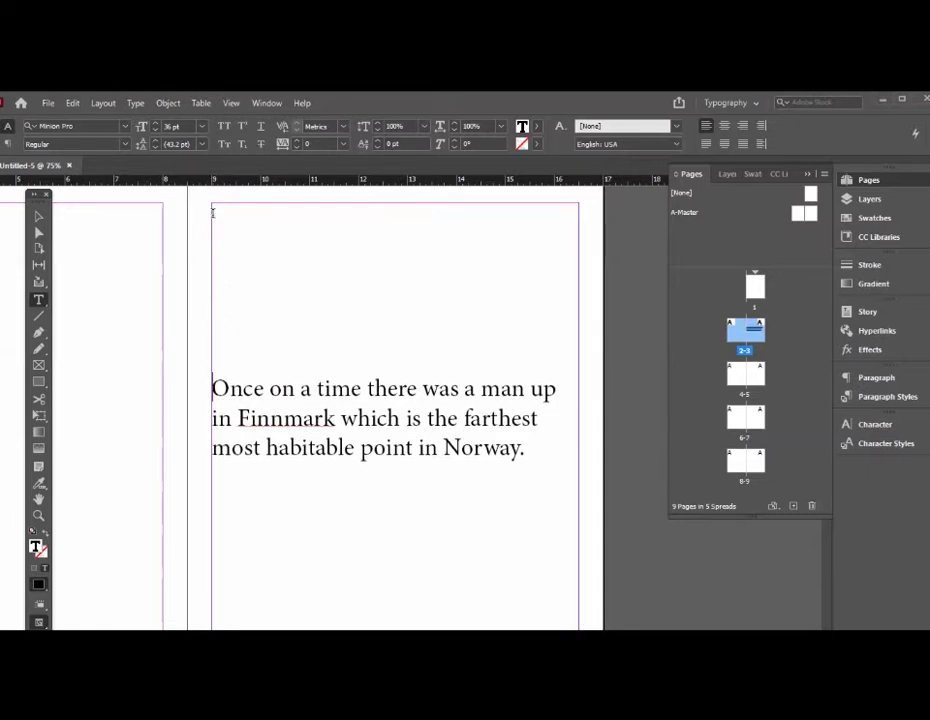
Step: Enlarge the initial "O" of "Once on a time" to 60 pt
scroll(213, 213, down, 5)
scroll(216, 214, up, 3)
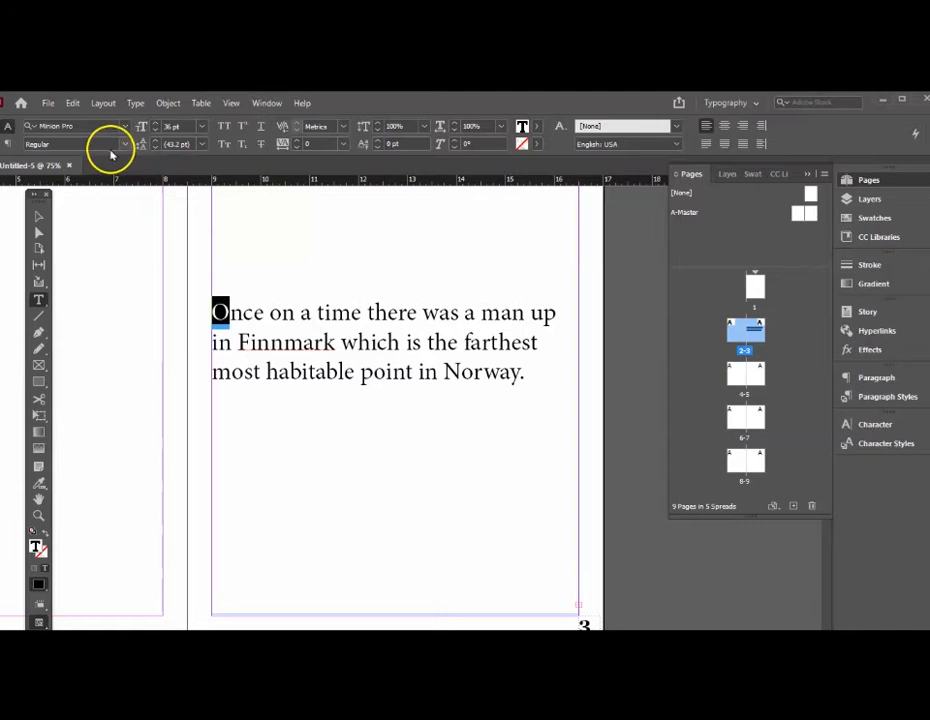
click(201, 128)
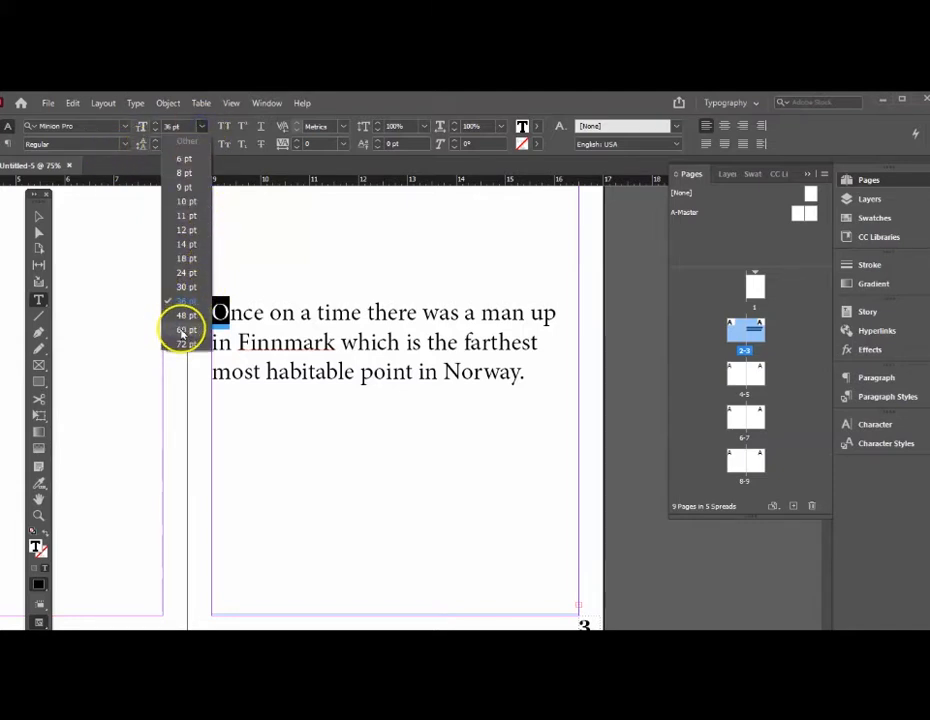
click(182, 330)
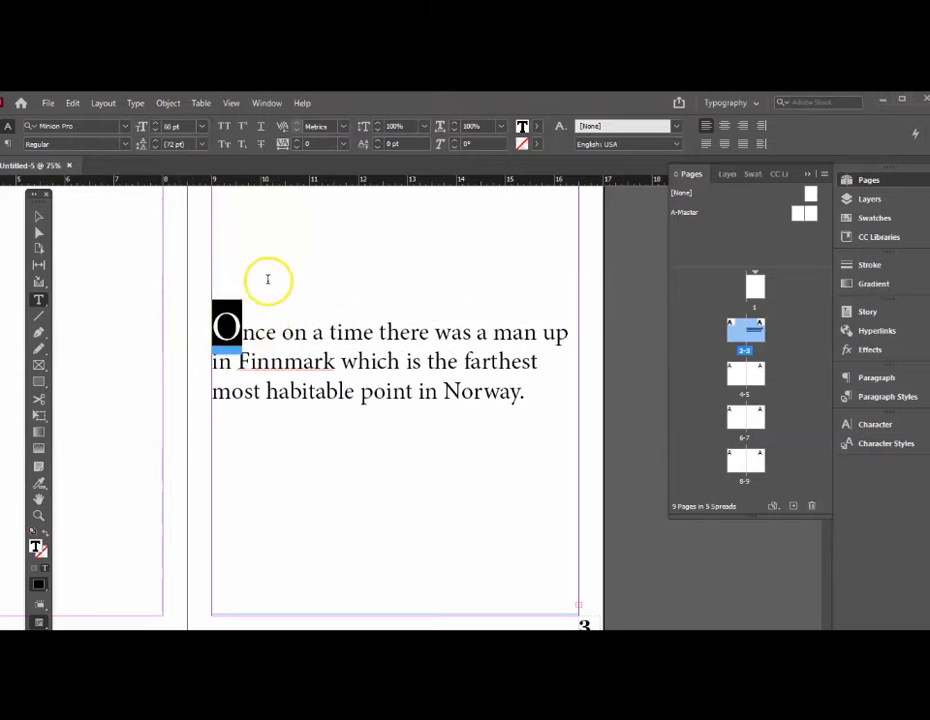
click(228, 311)
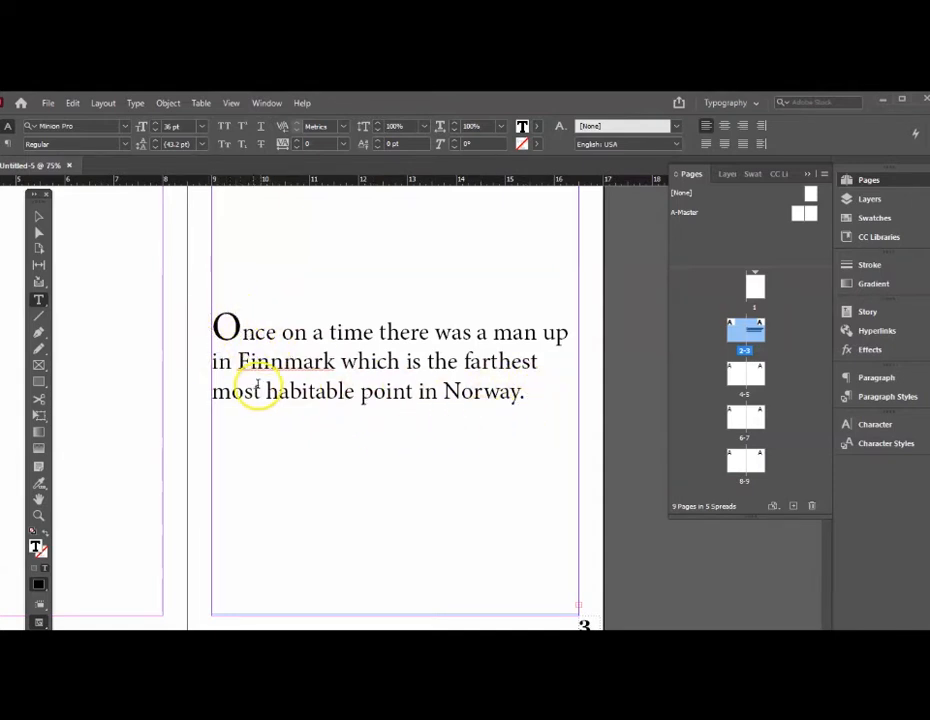
Step: Narrow the page 3 text frame from both sides to a width of 6.45 in, starting at X 9.5 in
click(38, 515)
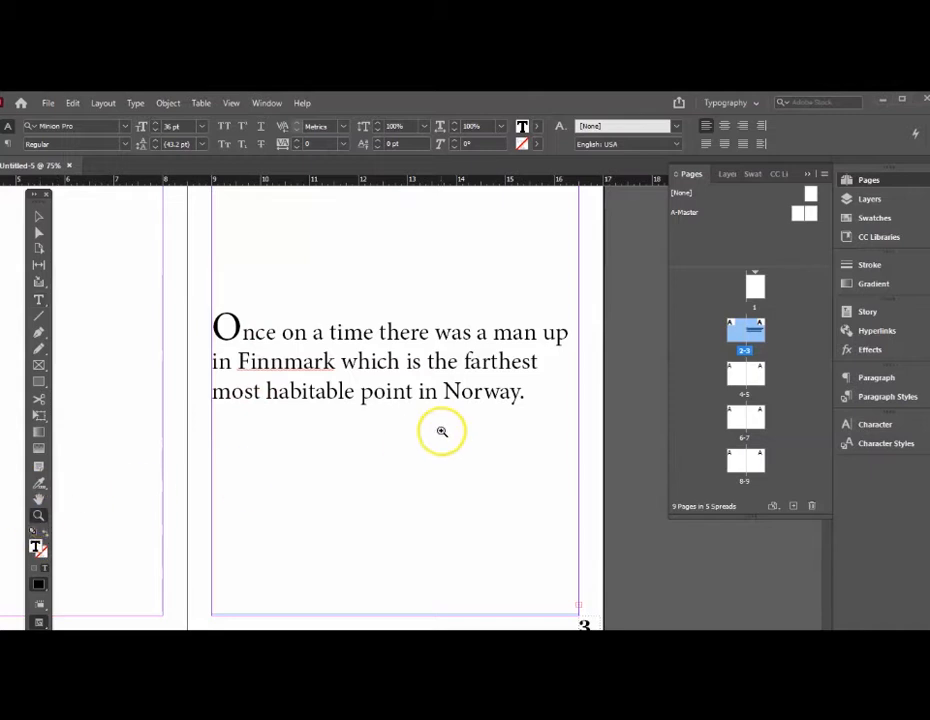
alt+click(432, 429)
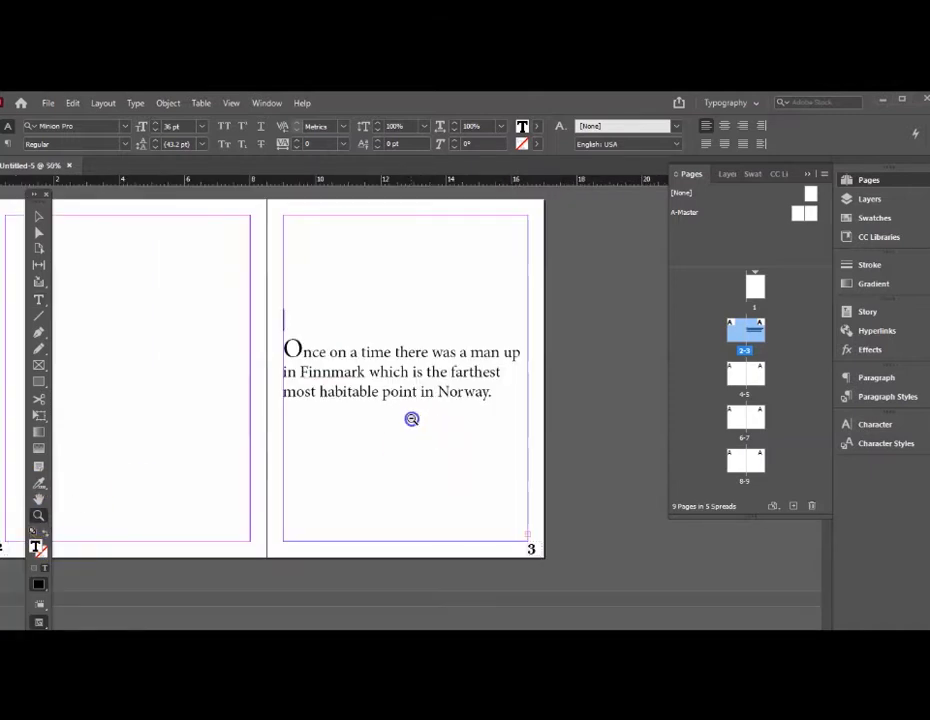
alt+click(372, 426)
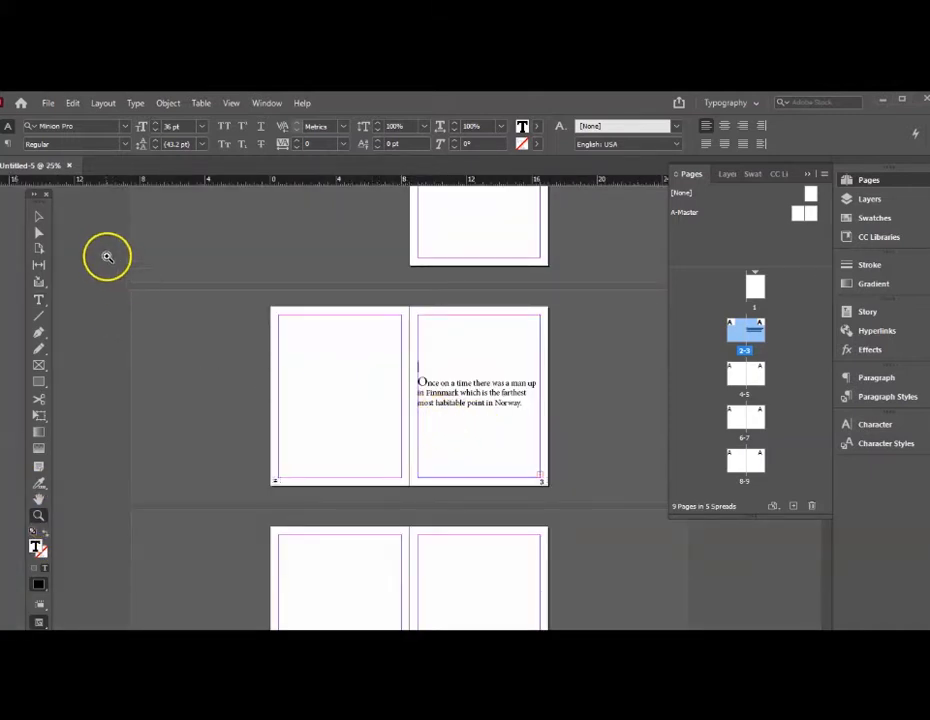
click(38, 216)
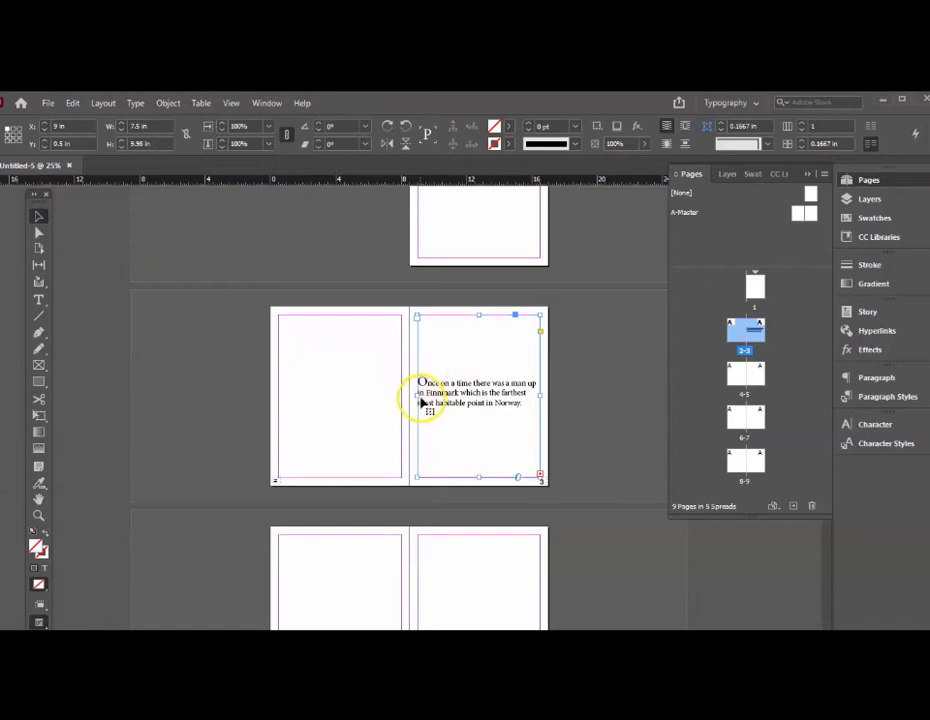
drag(416, 397, 425, 397)
drag(539, 397, 530, 396)
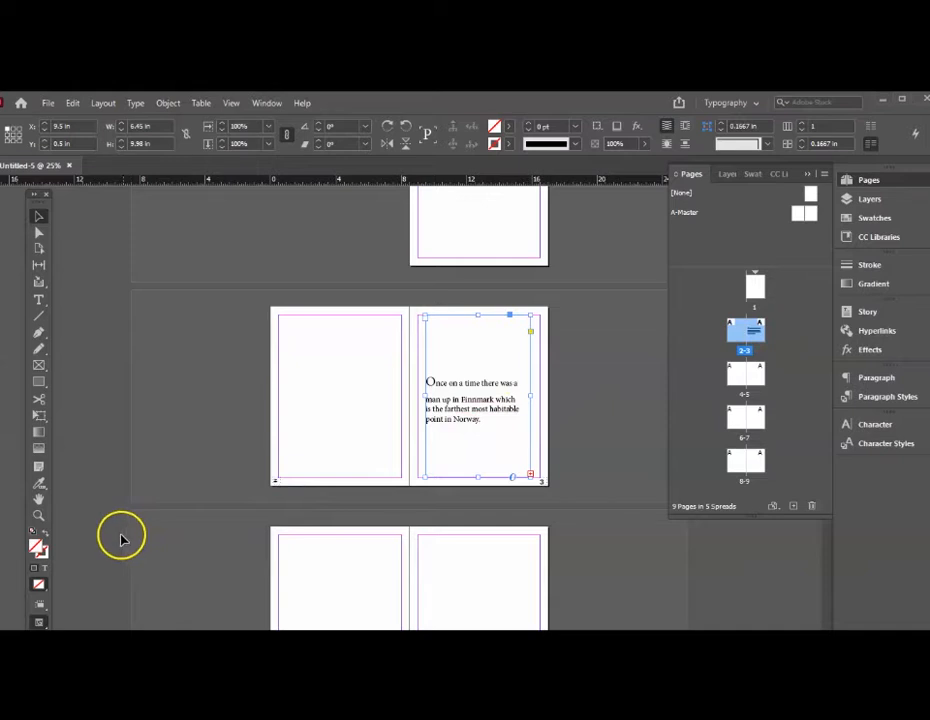
Step: Remove the extra gap above the line "man up in Finnmark which" in the opening sentence
click(38, 515)
click(498, 421)
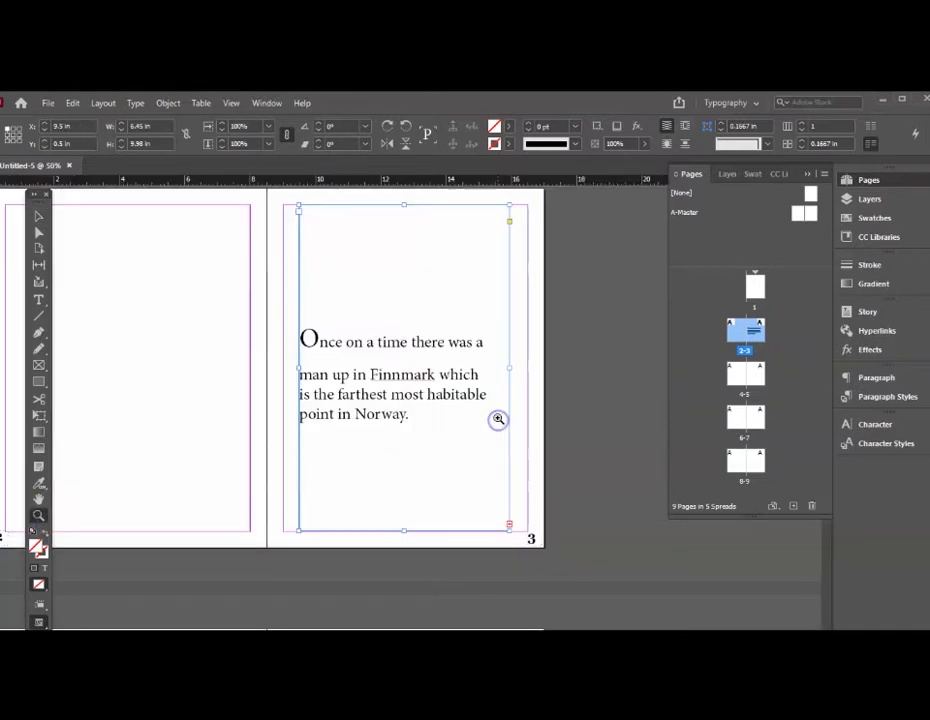
click(459, 390)
scroll(272, 390, down, 1)
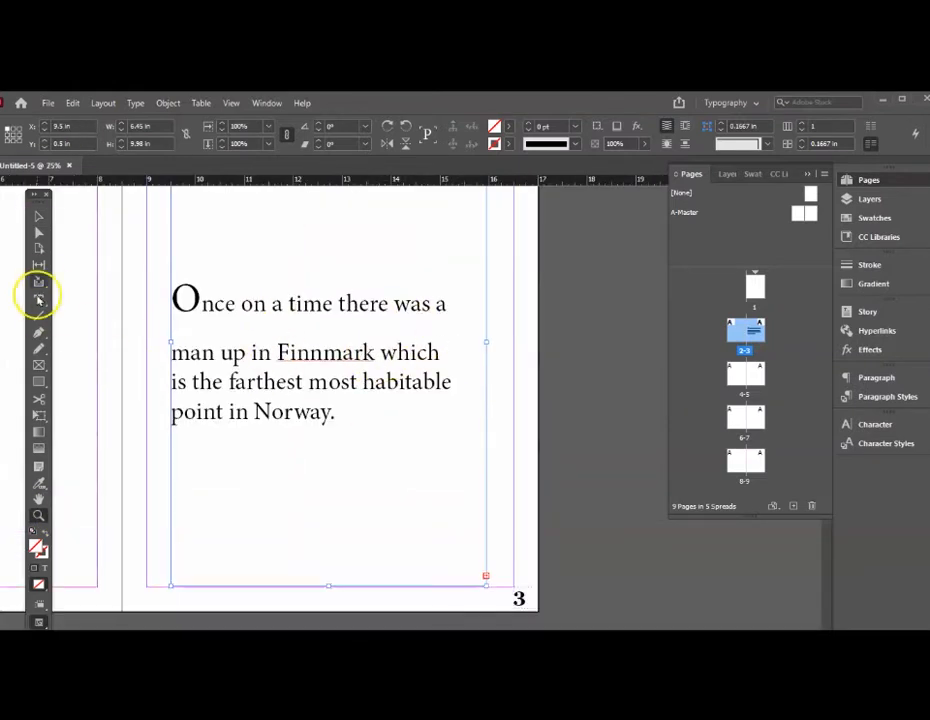
click(40, 300)
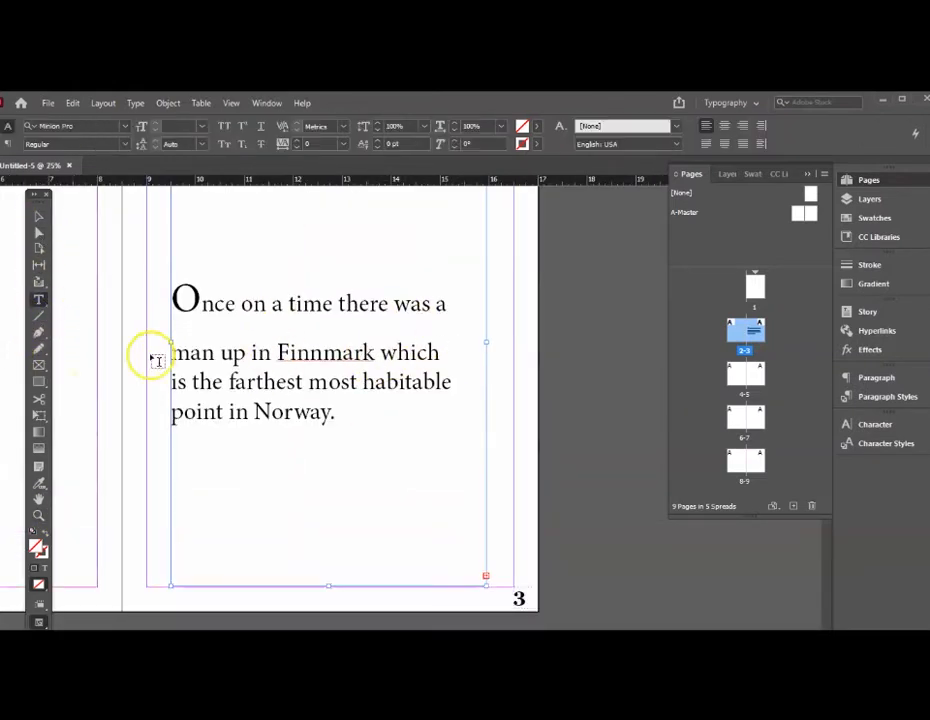
click(213, 357)
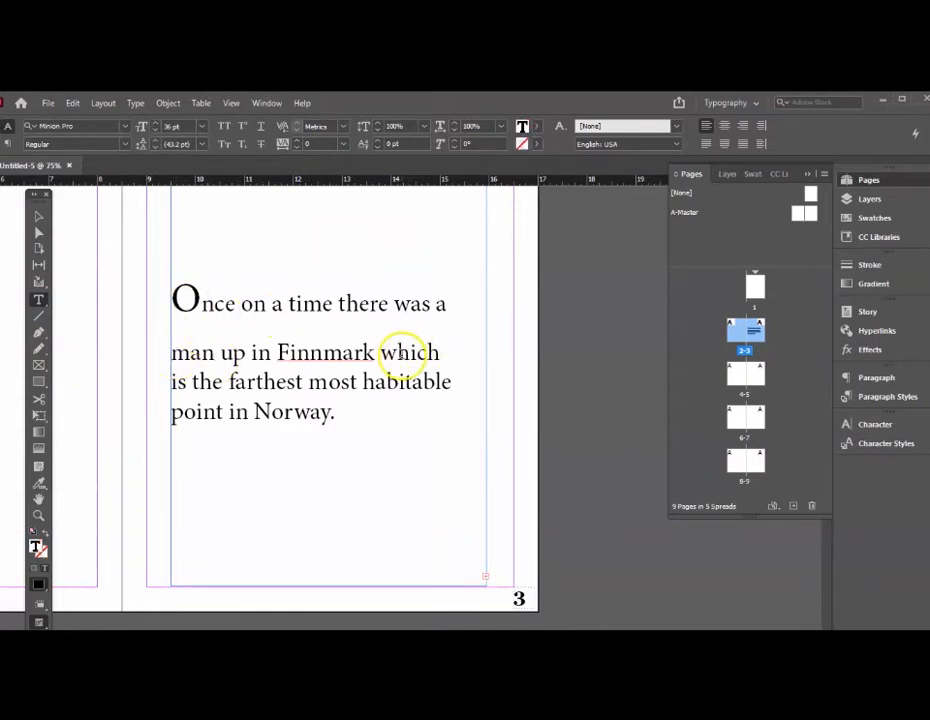
key(BackSpace)
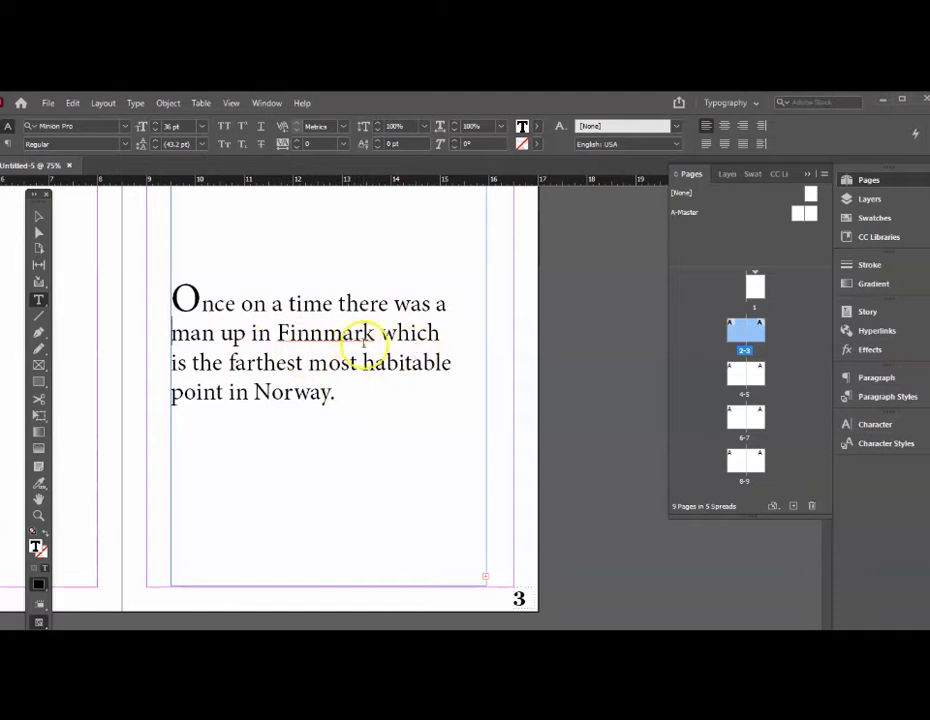
Step: Widen the page 3 text frame on its outer side to 6.58 in
scroll(395, 445, down, 1)
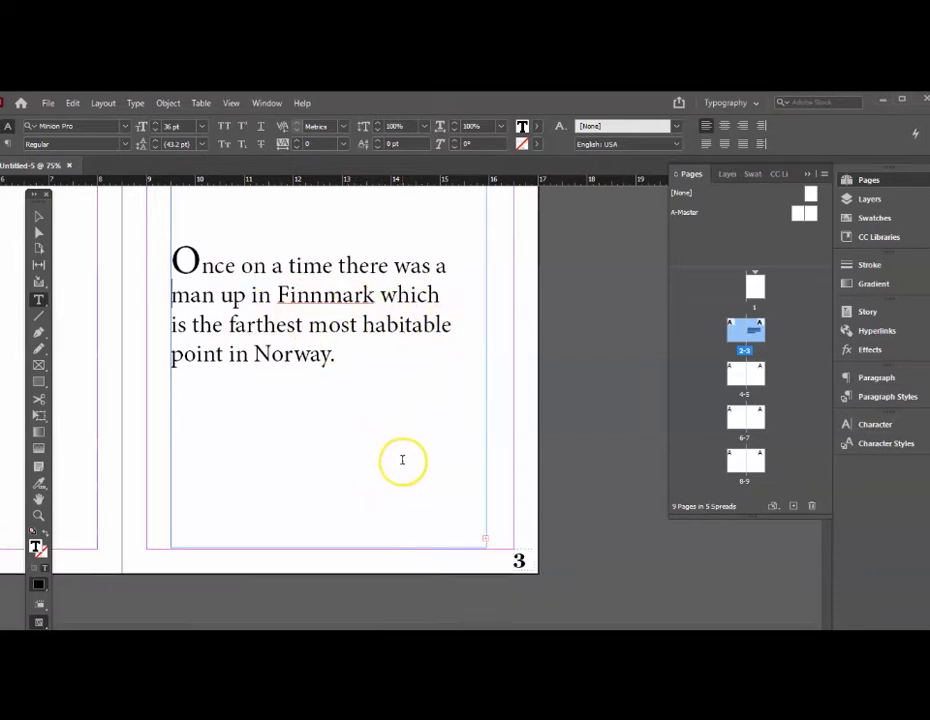
scroll(402, 460, up, 2)
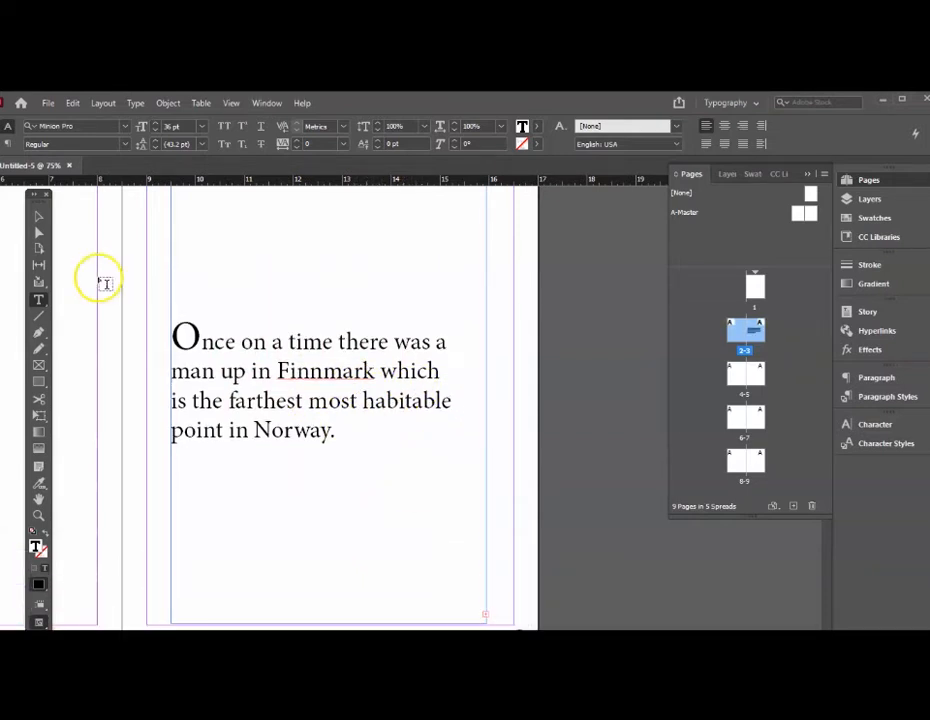
click(38, 216)
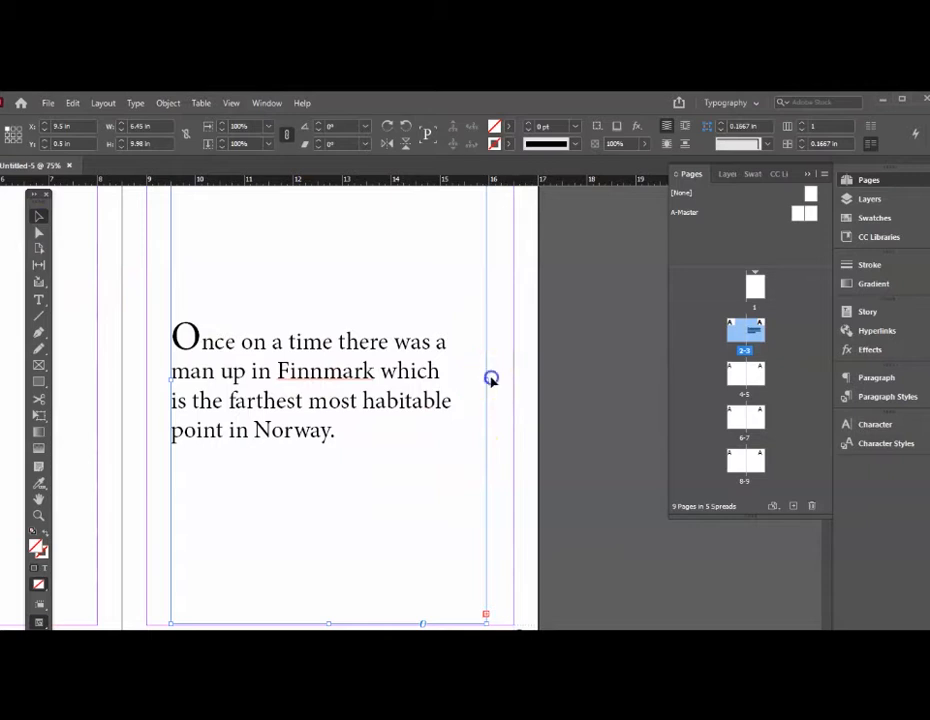
click(490, 379)
drag(488, 379, 492, 381)
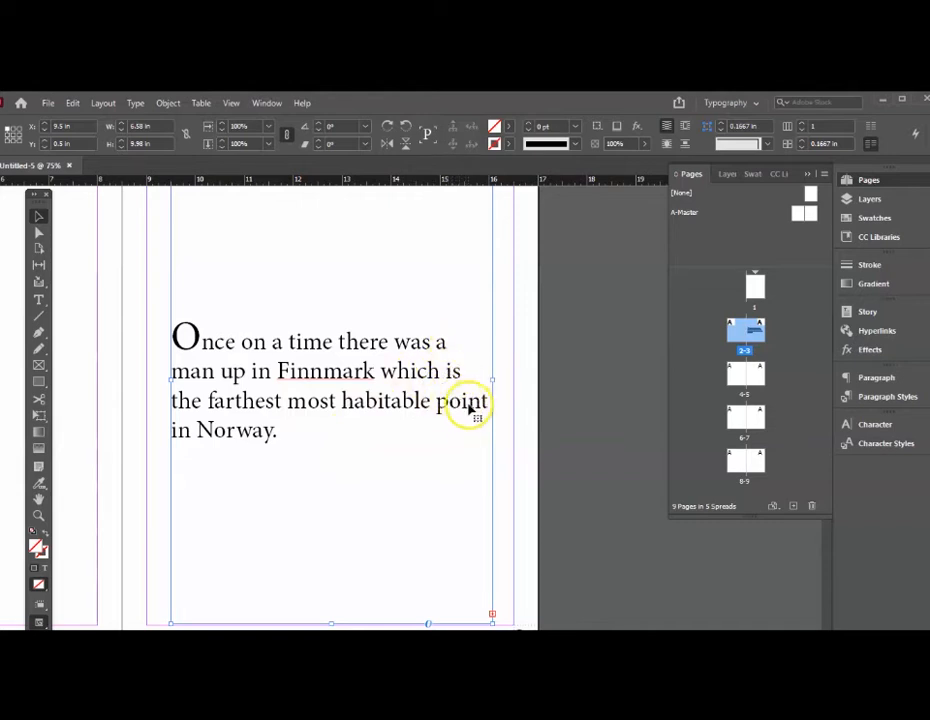
Step: Thread the overset story text from the page 3 frame into a new text frame on page 5
scroll(455, 427, down, 2)
scroll(455, 427, down, 1)
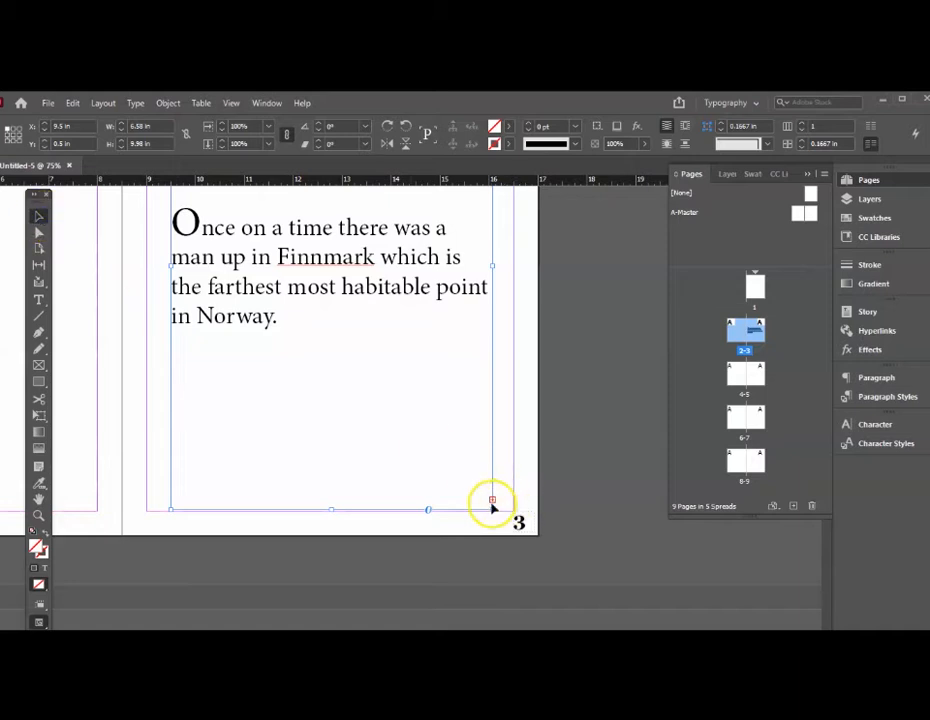
drag(491, 501, 360, 482)
scroll(360, 482, down, 7)
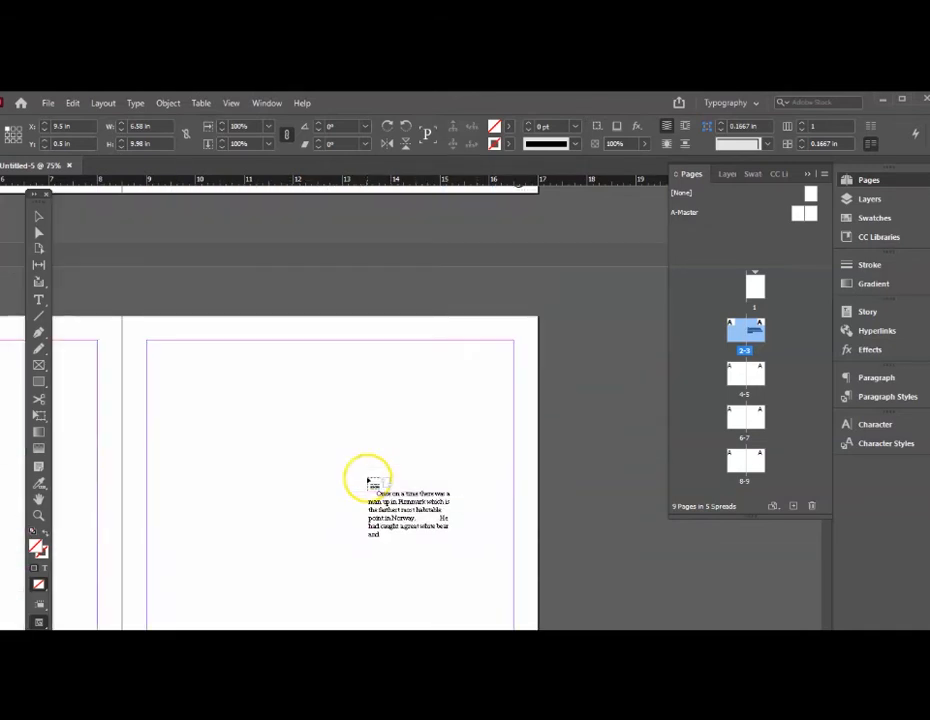
click(175, 353)
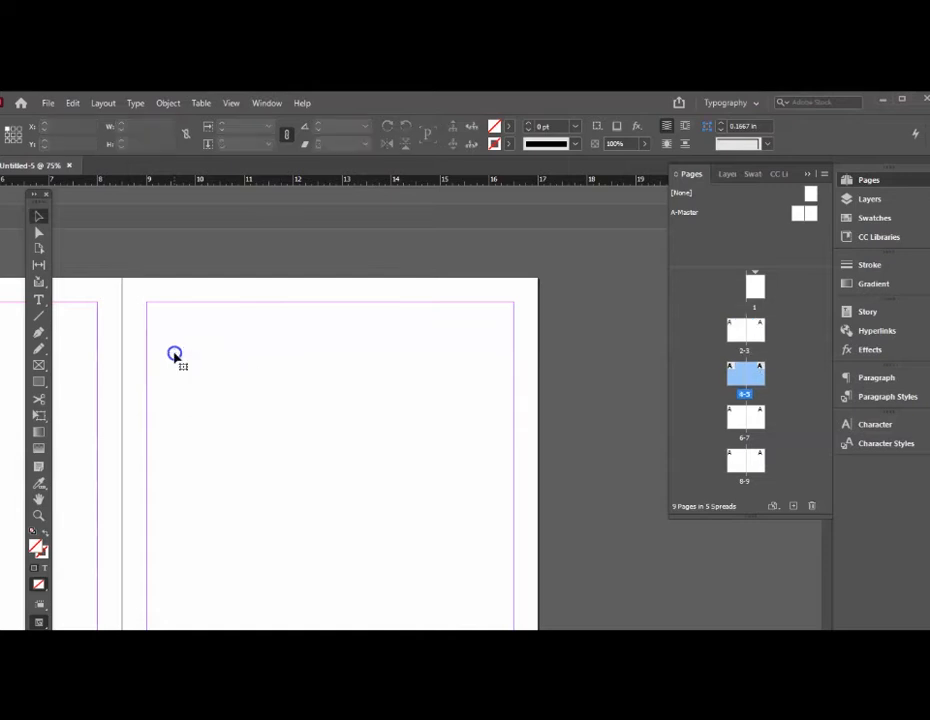
scroll(380, 468, down, 2)
scroll(380, 468, up, 3)
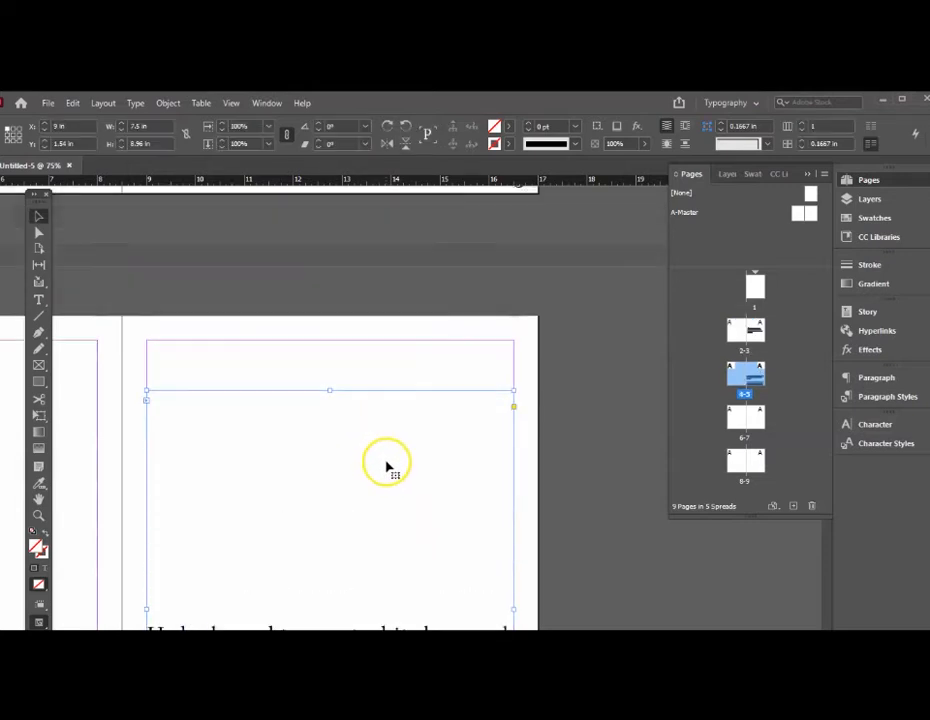
scroll(394, 469, down, 4)
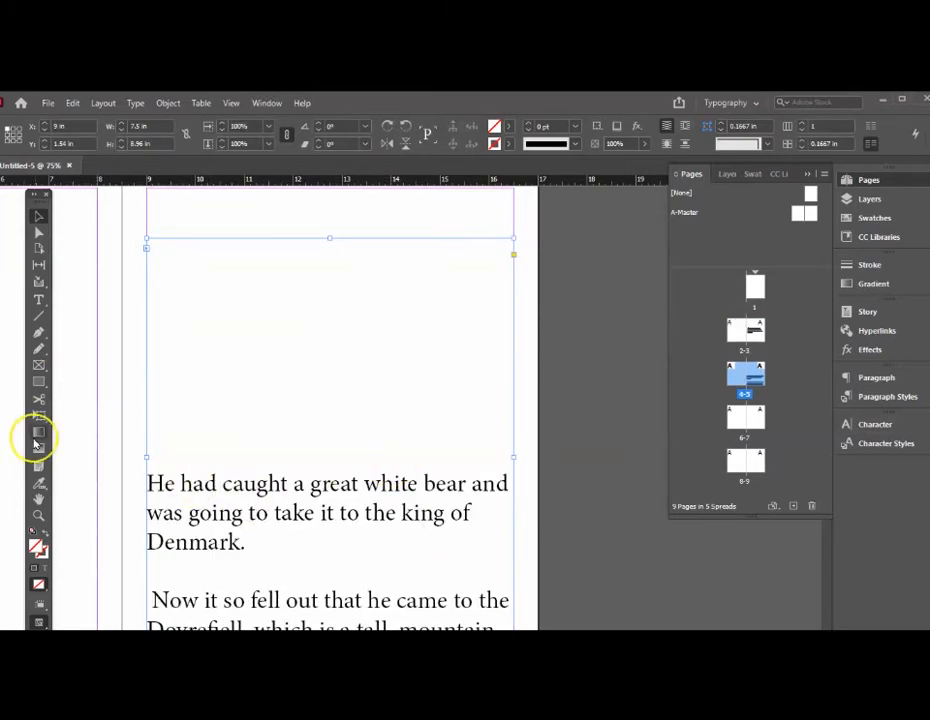
Step: Remove one blank line above "He had caught a great white bear" on page 5
click(38, 300)
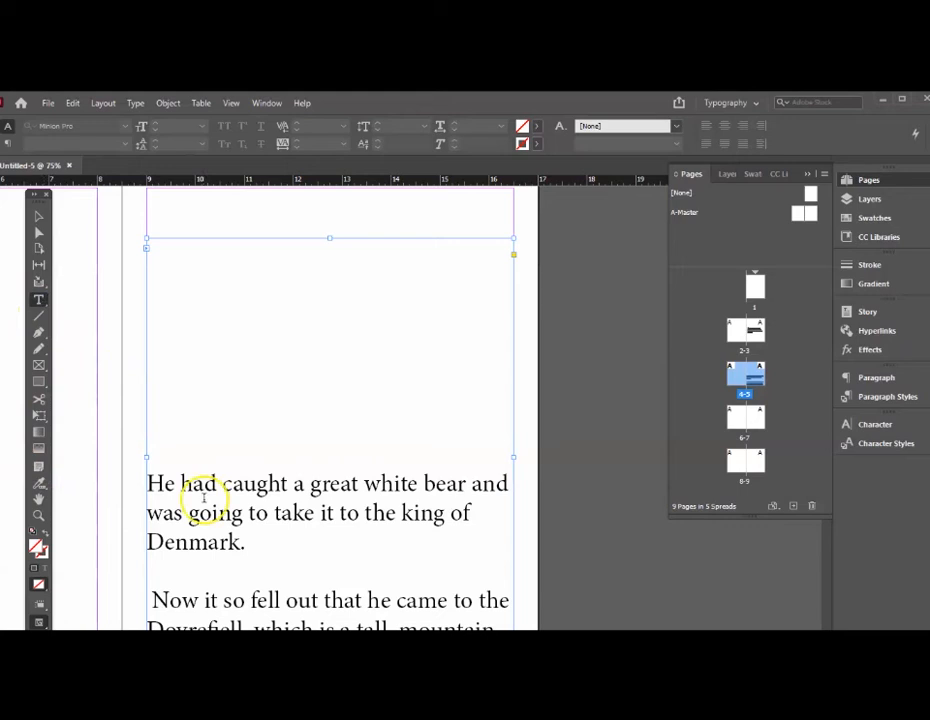
click(147, 484)
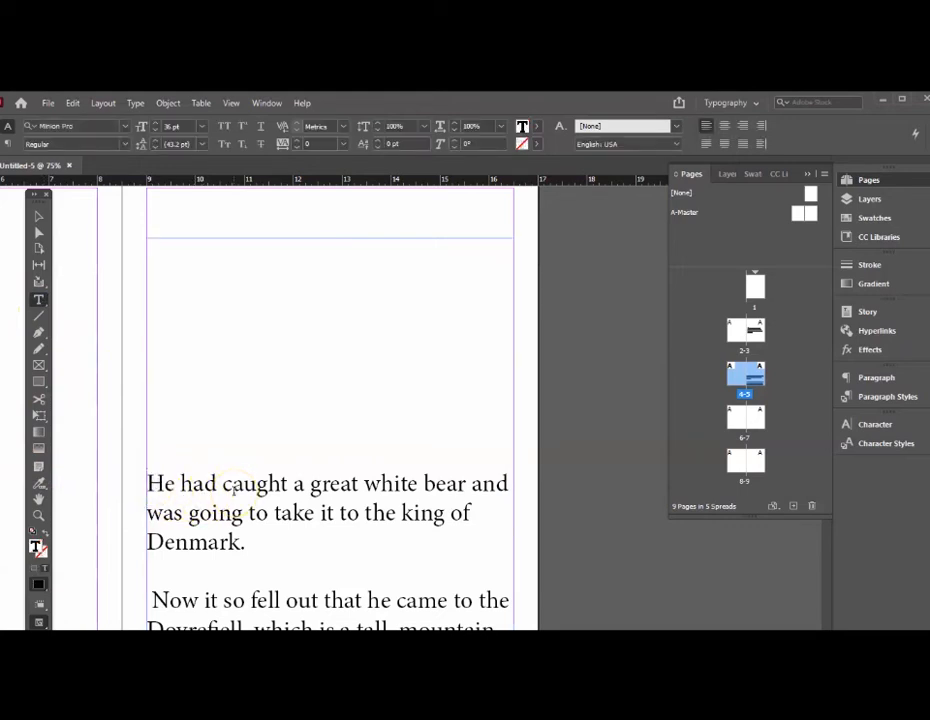
key(Return)
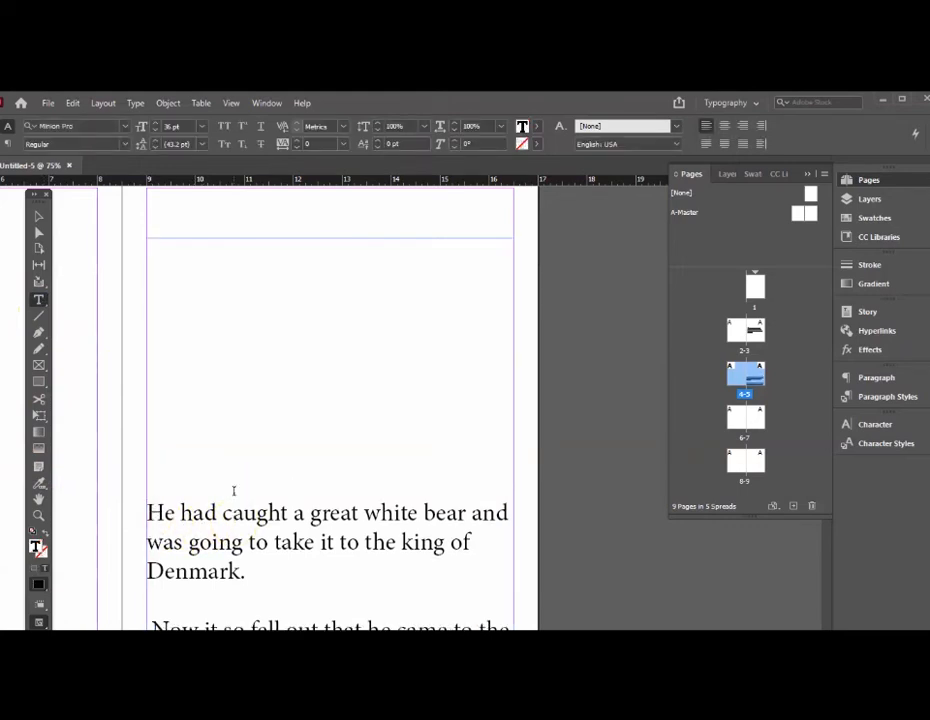
key(BackSpace)
key(BackSpace)
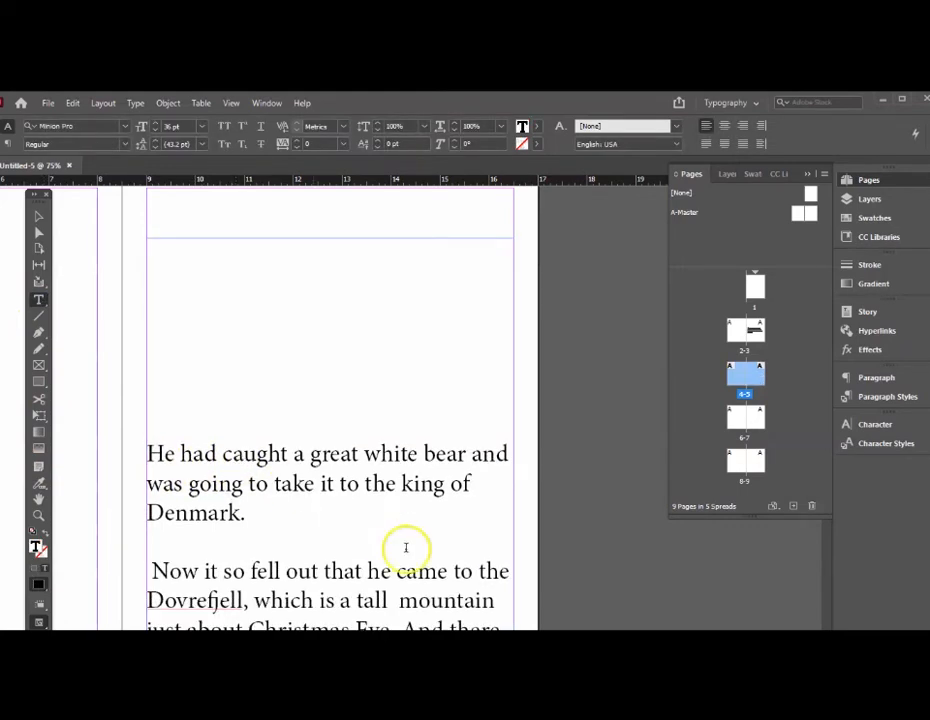
Step: Add blank lines after "Denmark." to push the paragraph "Now it so fell out" out of the page 5 frame
scroll(407, 546, down, 3)
click(249, 362)
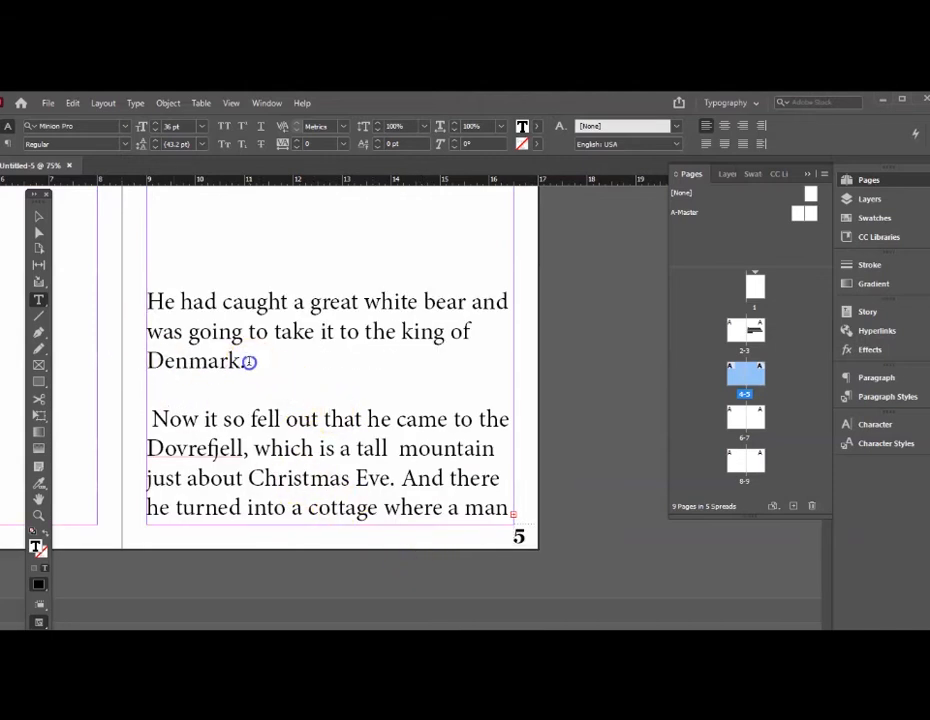
key(Return)
key(Return)
key(Return)
key(Return)
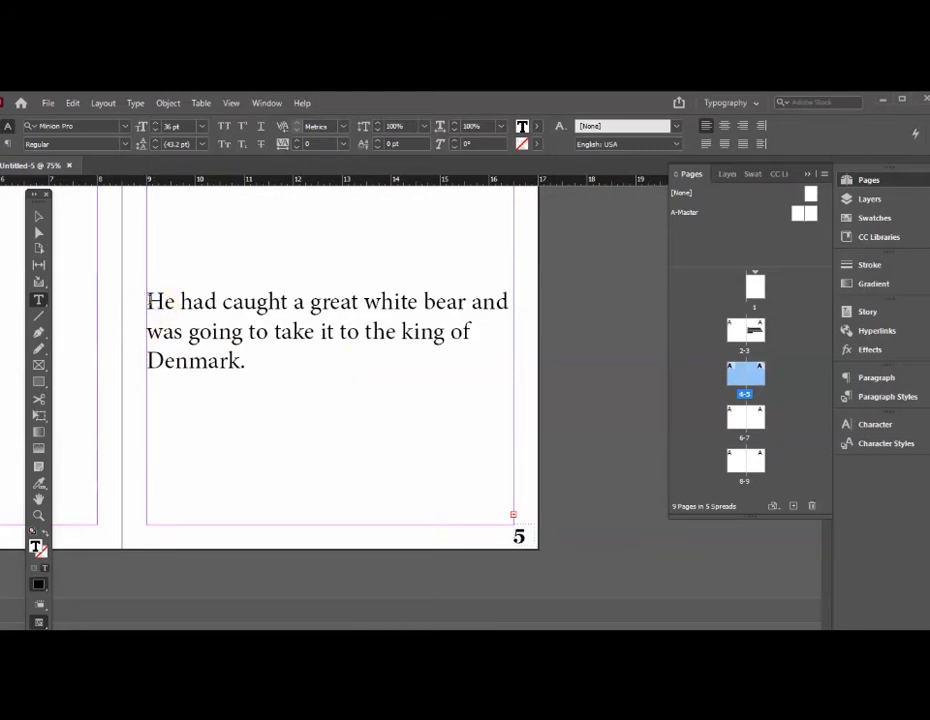
Step: Raise the "He had caught" paragraph by two lines and keep "Now it so fell out" pushed off page 5
key(BackSpace)
key(BackSpace)
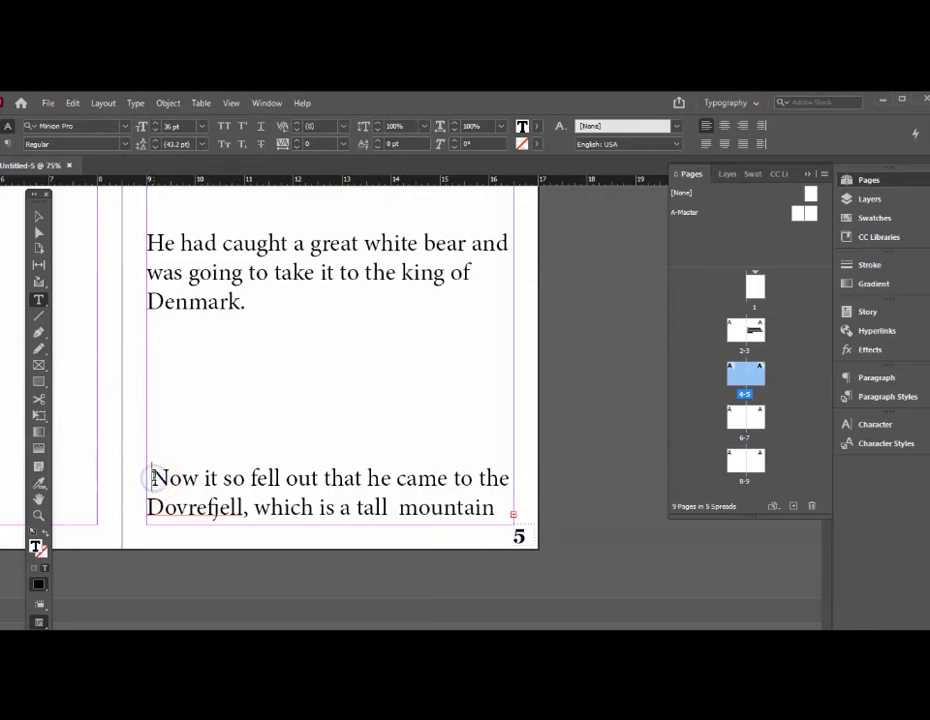
key(ctrl+z)
key(ctrl+z)
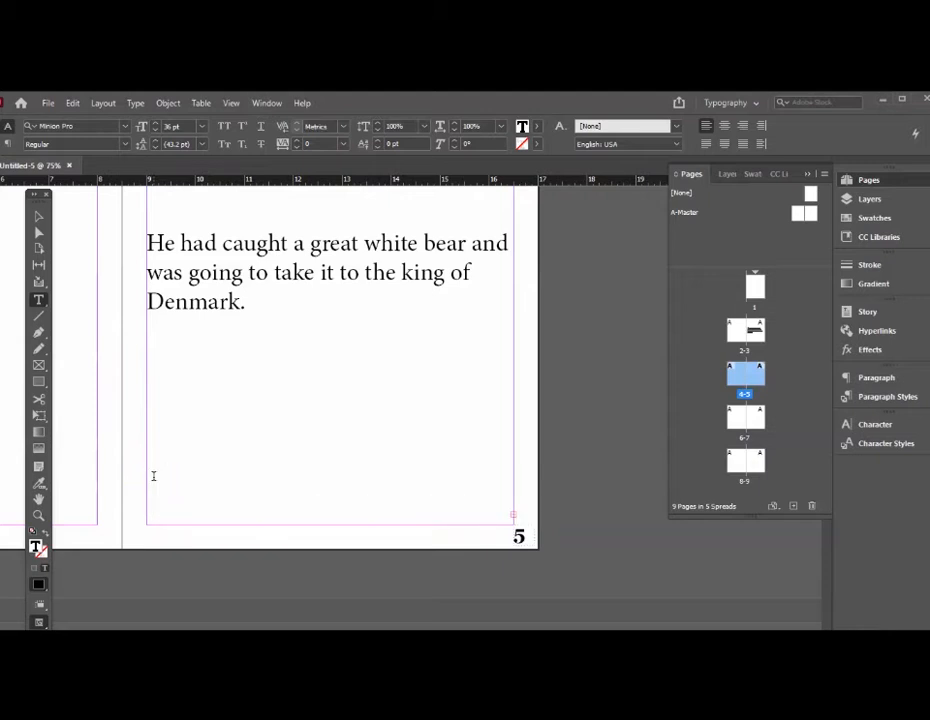
Step: Narrow the page 5 text frame from both sides to a width of 6.58 in, starting at X 9.55 in
click(38, 514)
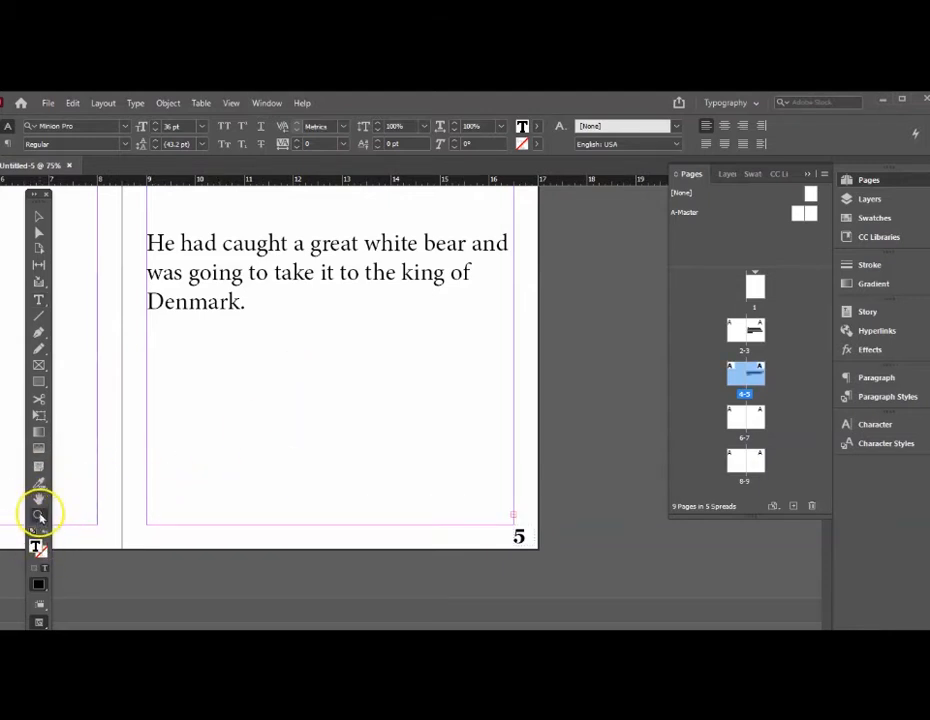
alt+click(300, 388)
alt+click(409, 394)
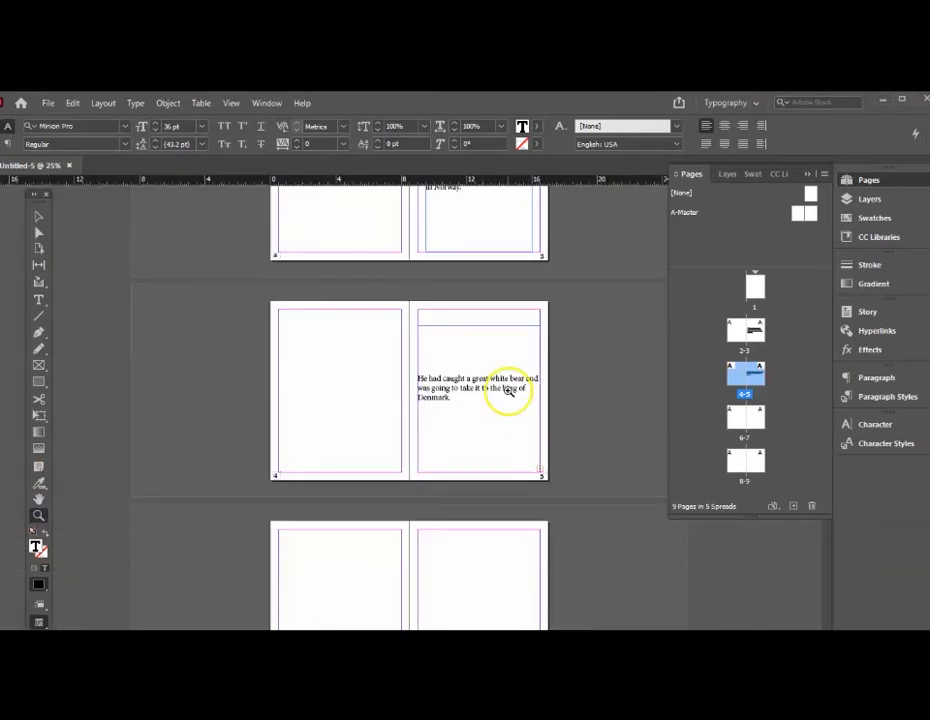
scroll(508, 392, up, 2)
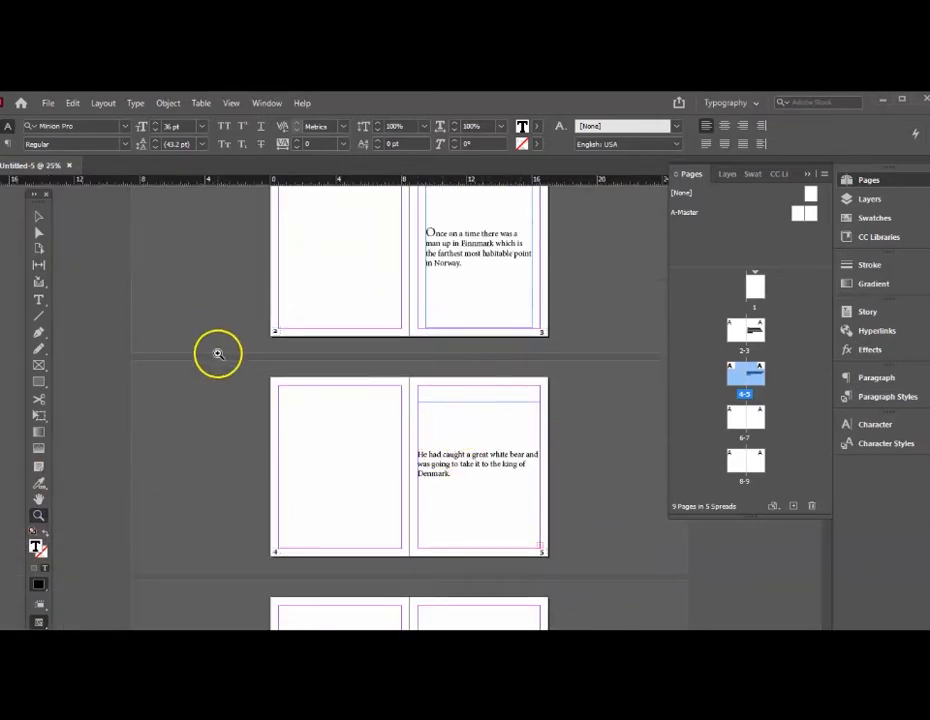
click(38, 216)
click(509, 540)
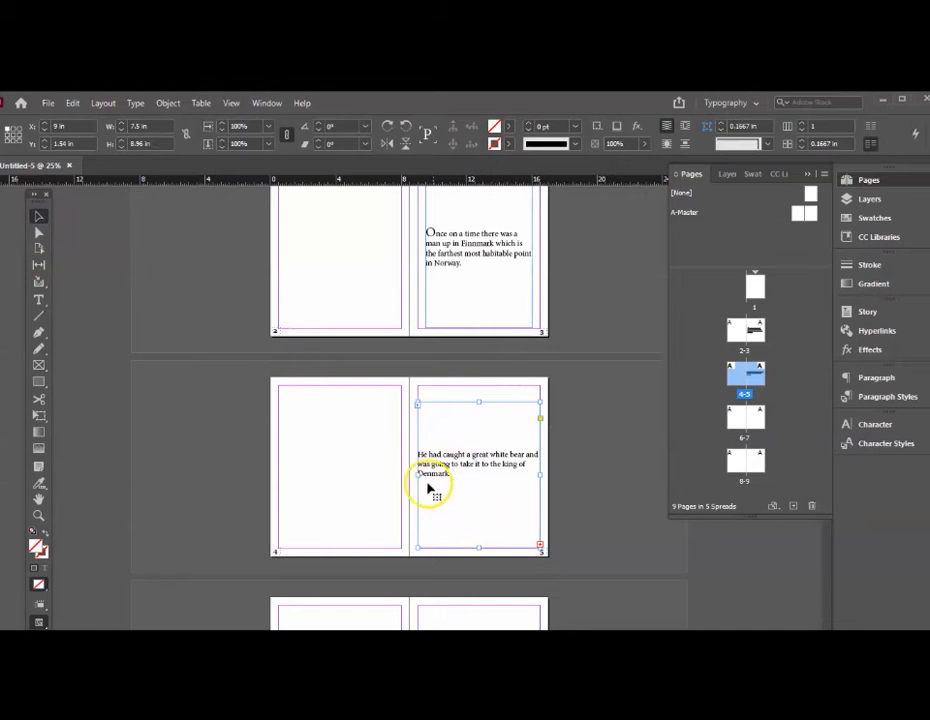
drag(418, 473, 426, 473)
drag(539, 473, 533, 473)
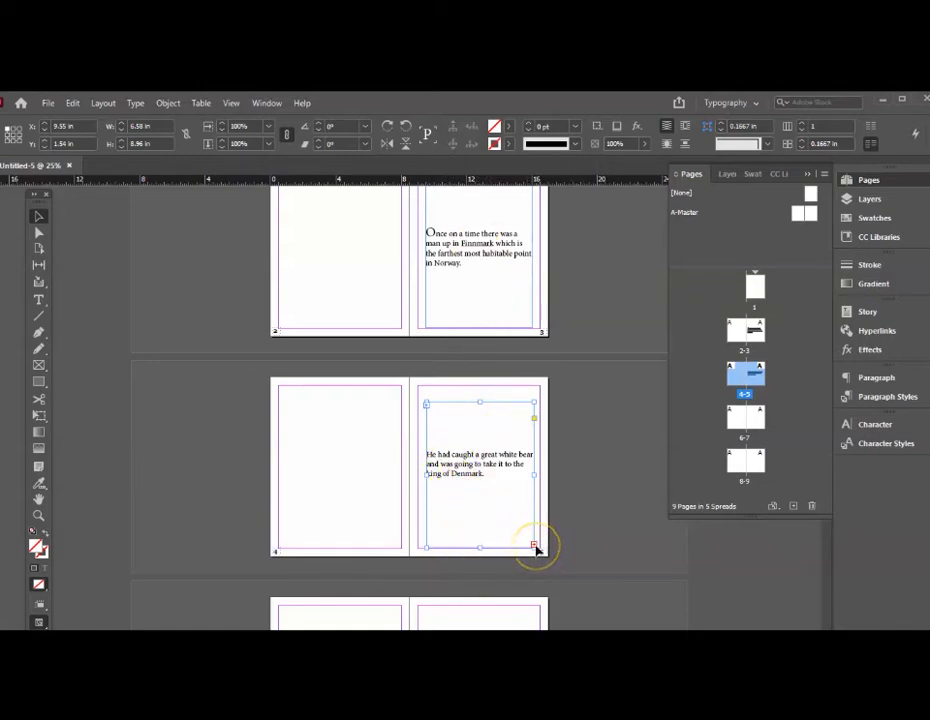
Step: Thread the overset text from the page 5 frame into a new text frame on page 7
scroll(484, 527, up, 3)
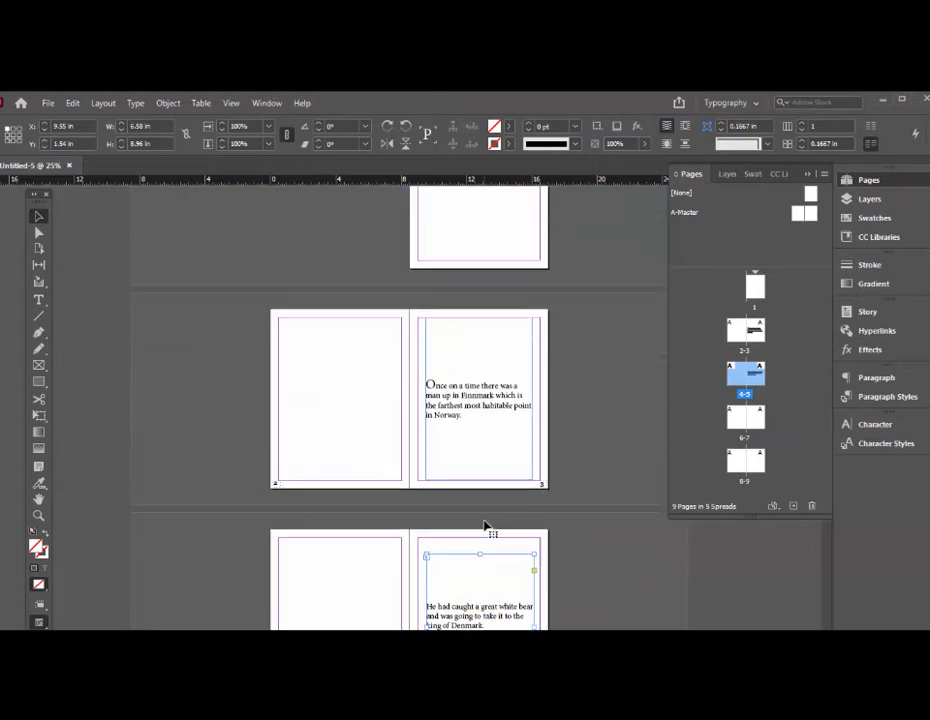
scroll(610, 461, up, 3)
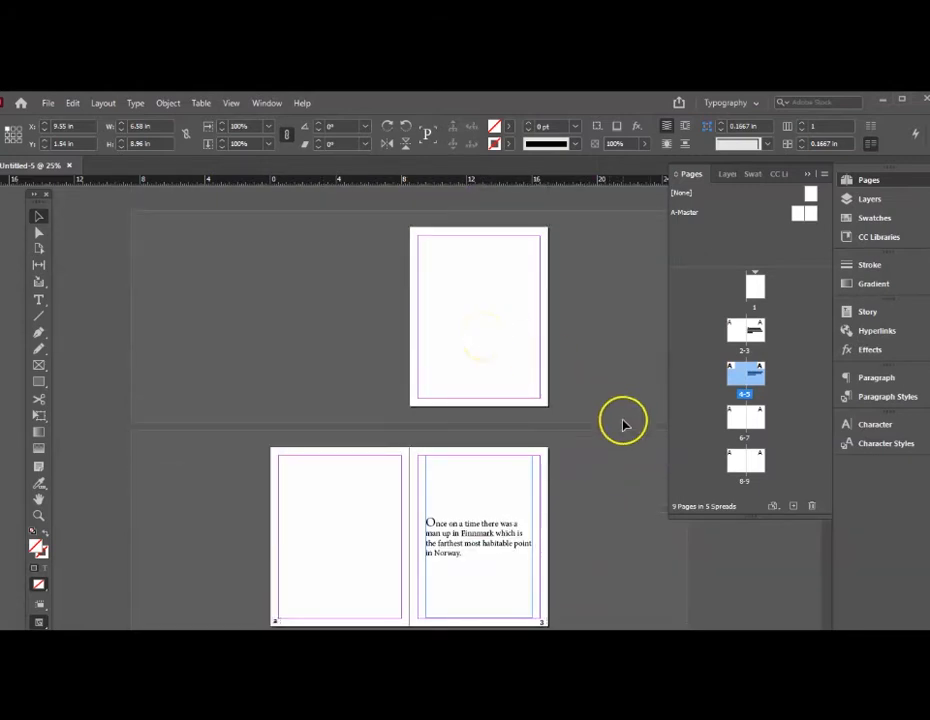
scroll(621, 440, down, 5)
scroll(617, 458, down, 3)
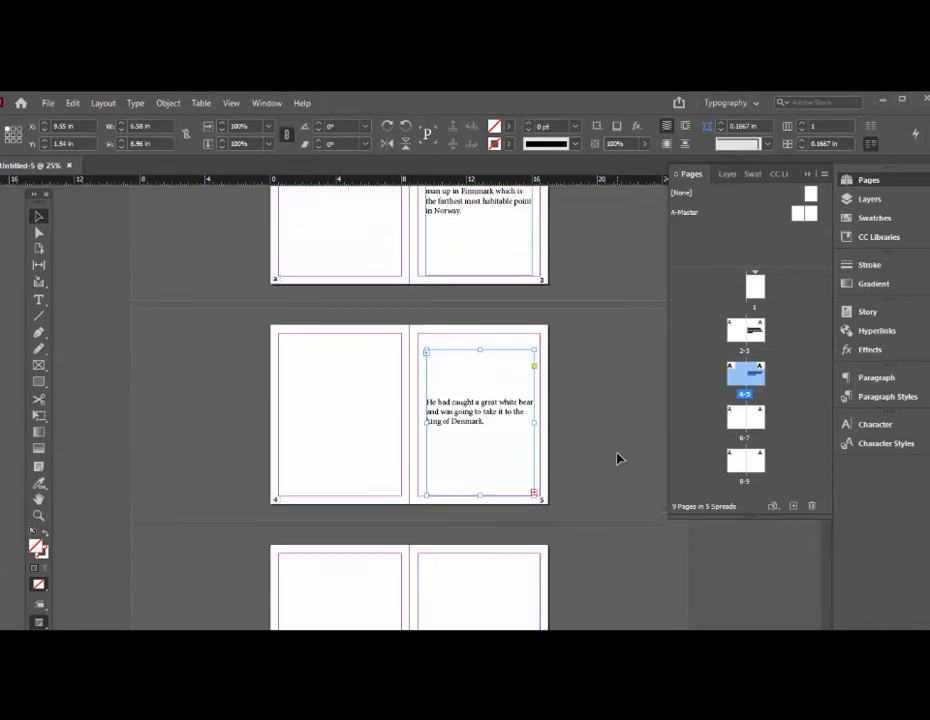
scroll(615, 458, down, 1)
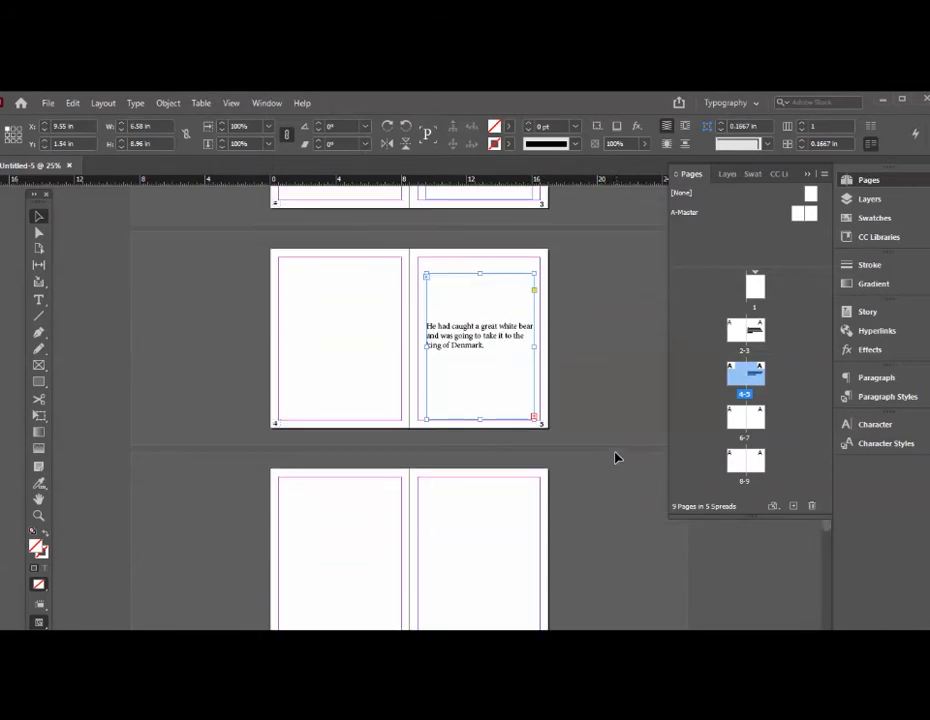
click(535, 419)
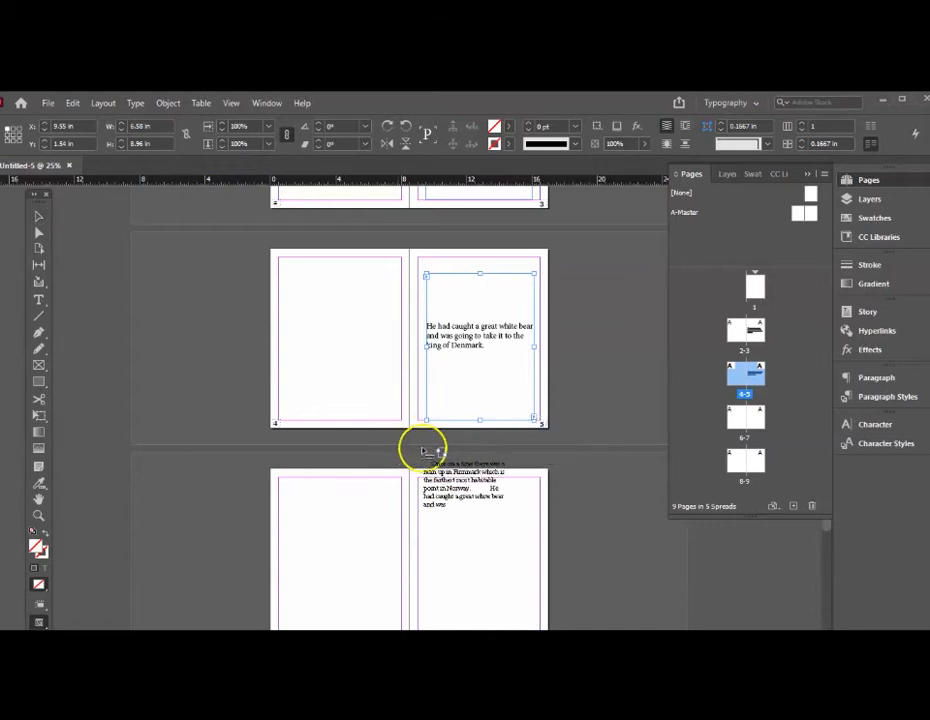
click(434, 510)
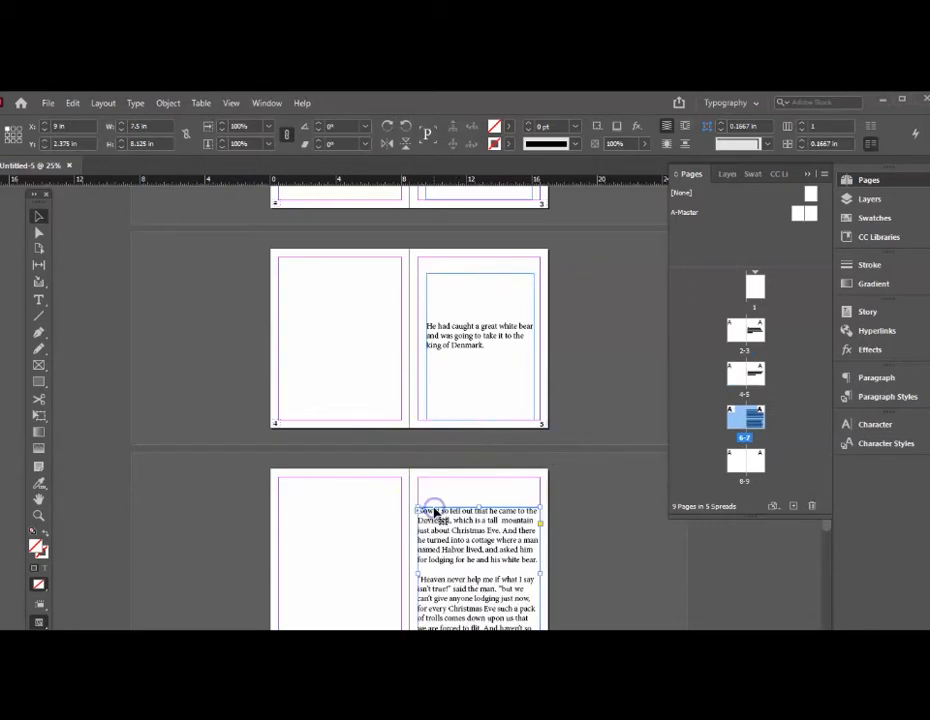
Step: Extend the page 7 text frame up to the top margin and narrow it to 6.1 in wide from X 9.85 in
scroll(629, 531, down, 3)
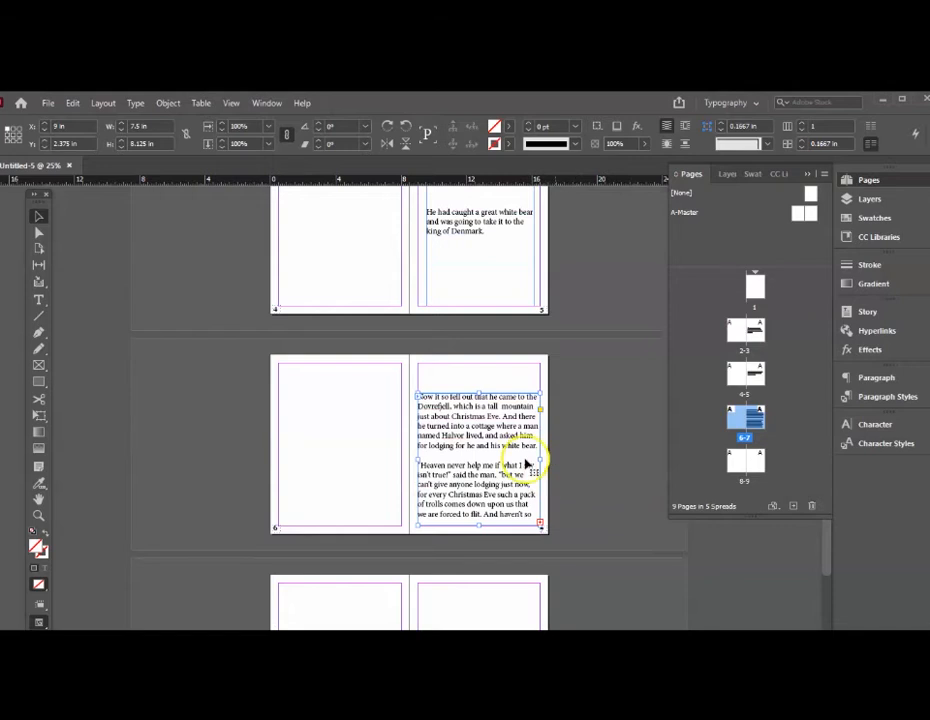
drag(479, 396, 481, 365)
click(418, 453)
drag(413, 443, 430, 443)
drag(540, 443, 530, 443)
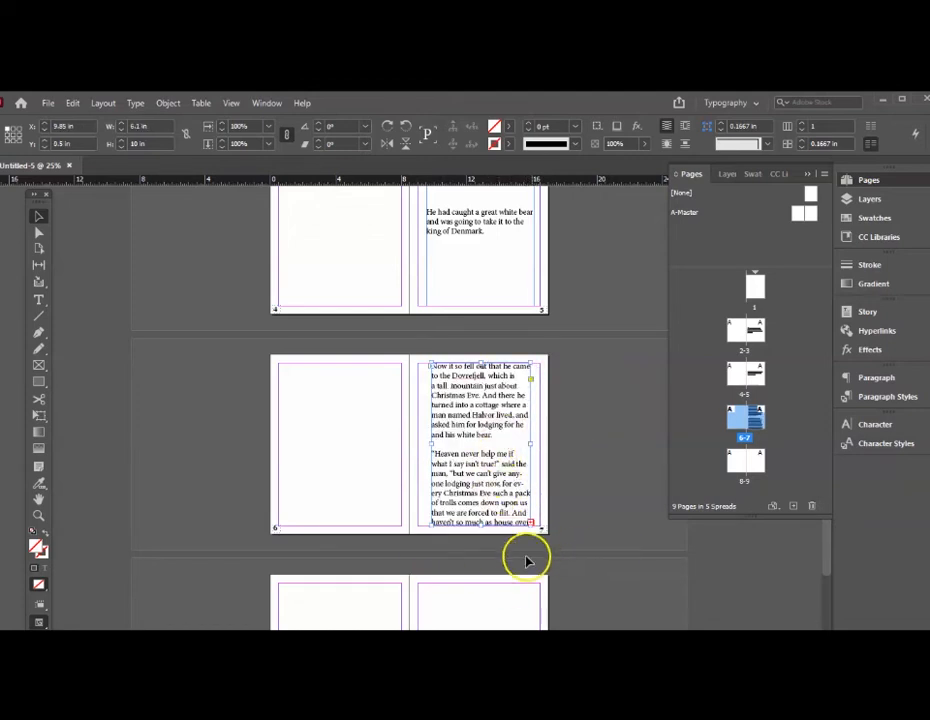
Step: Review the threaded spreads, then switch to the Cat On The Doverfjell.indd document to view its cover and first spread
scroll(577, 527, up, 1)
scroll(577, 527, up, 3)
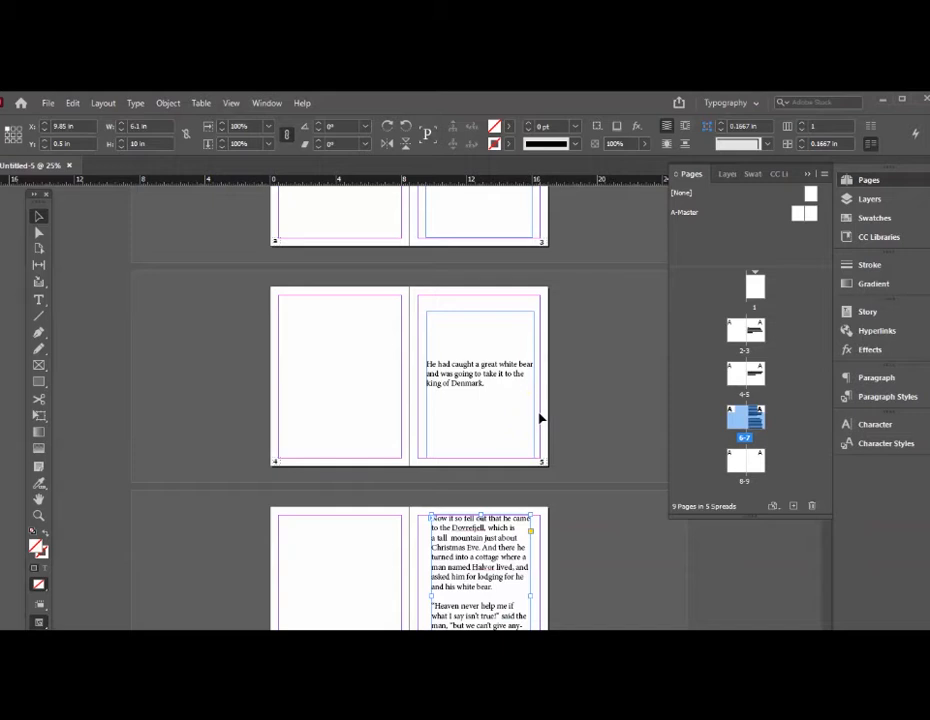
scroll(555, 416, up, 4)
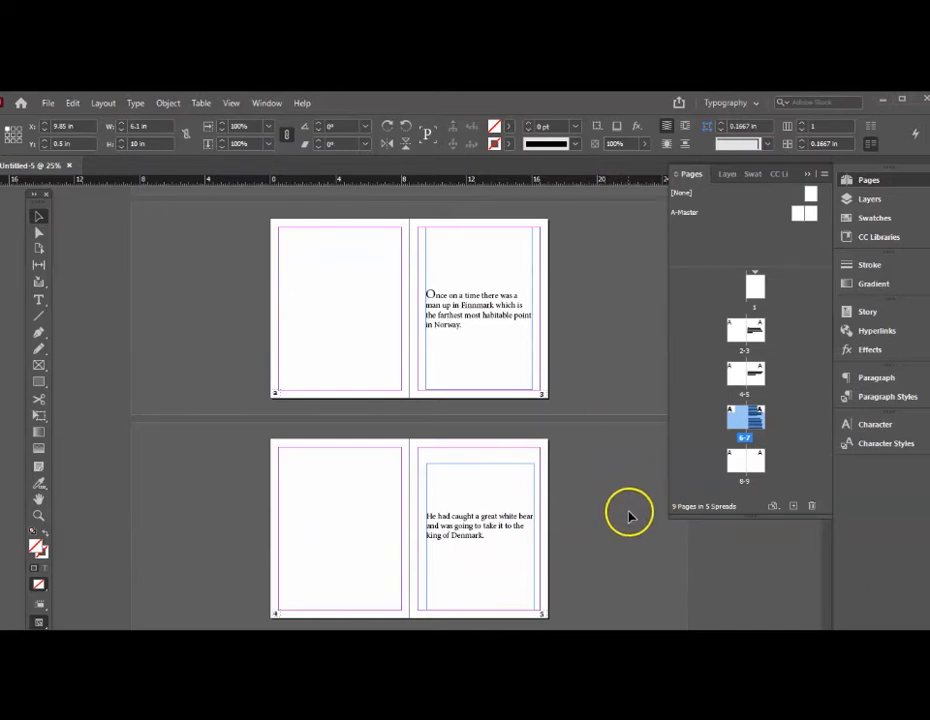
scroll(630, 497, up, 4)
scroll(627, 502, down, 2)
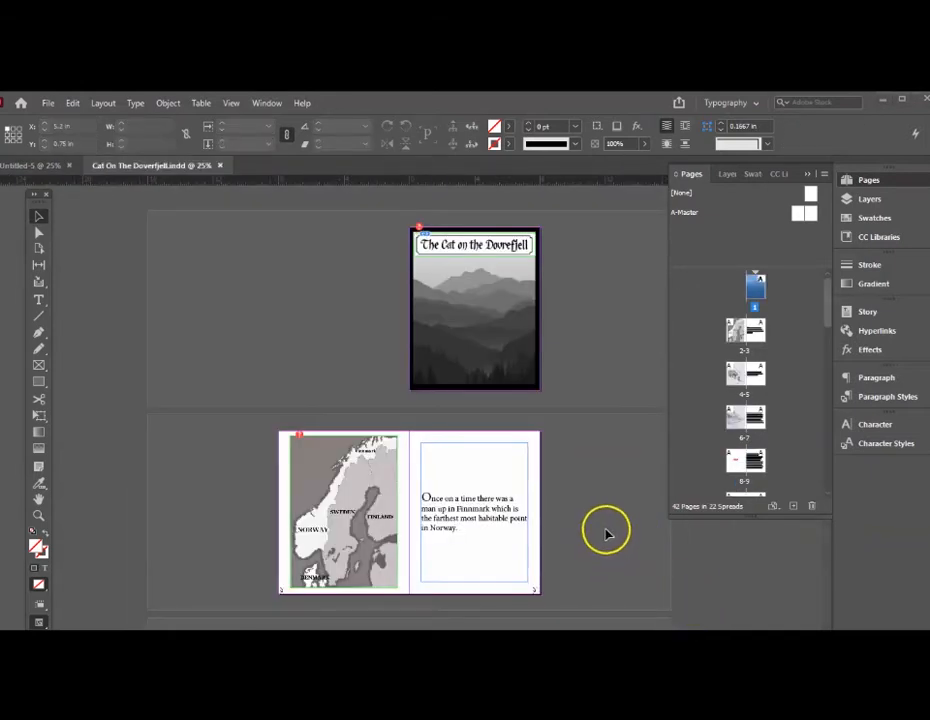
click(38, 515)
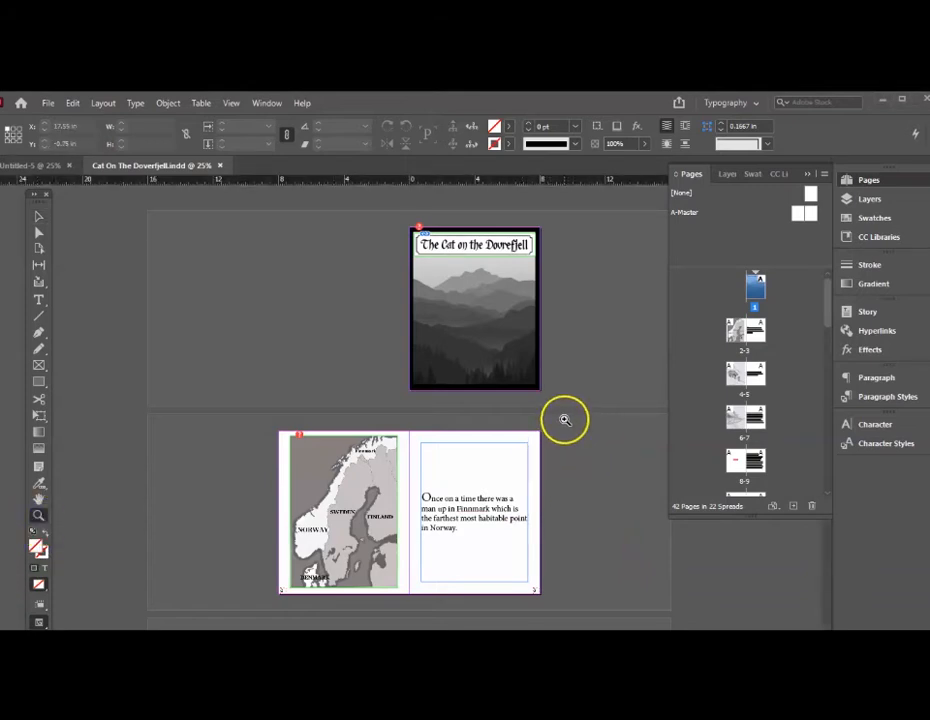
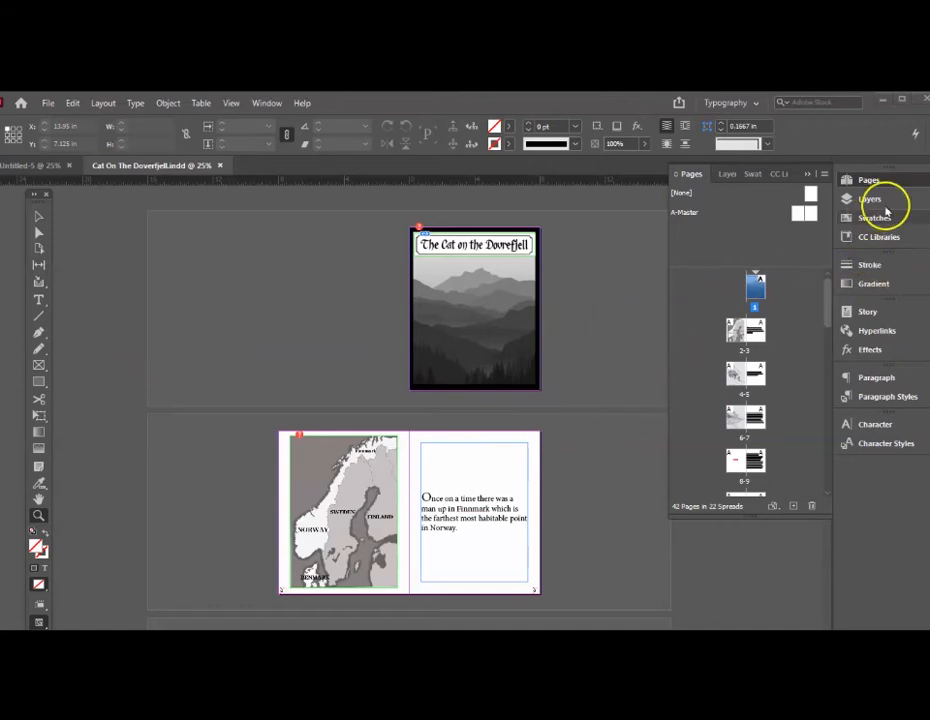
Step: Hide the Illustrations layer in the Cat On The Doverfjell.indd document
click(870, 199)
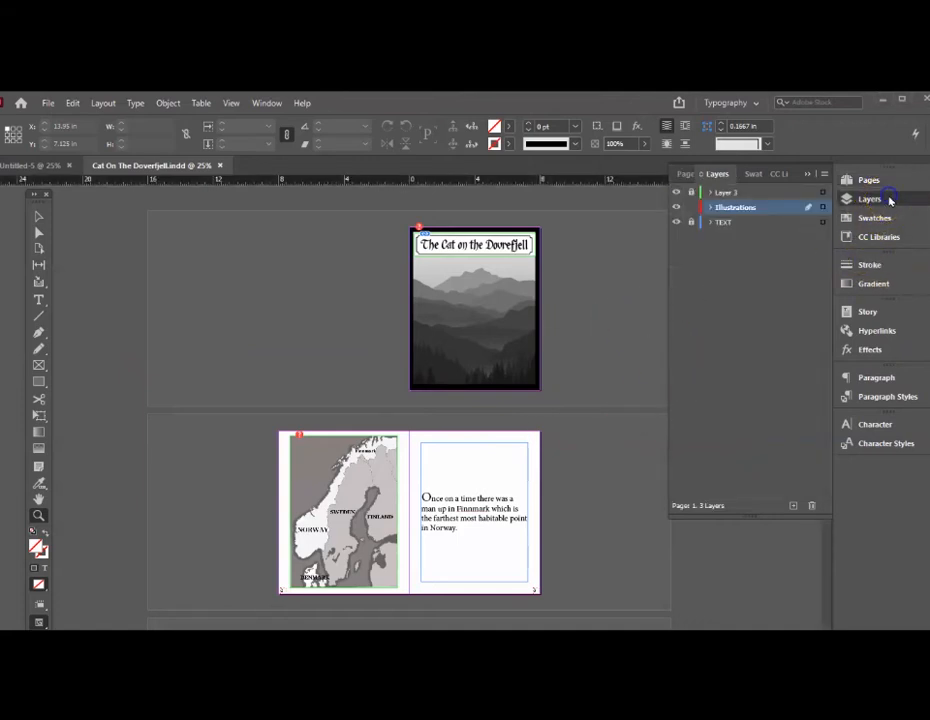
double_click(733, 209)
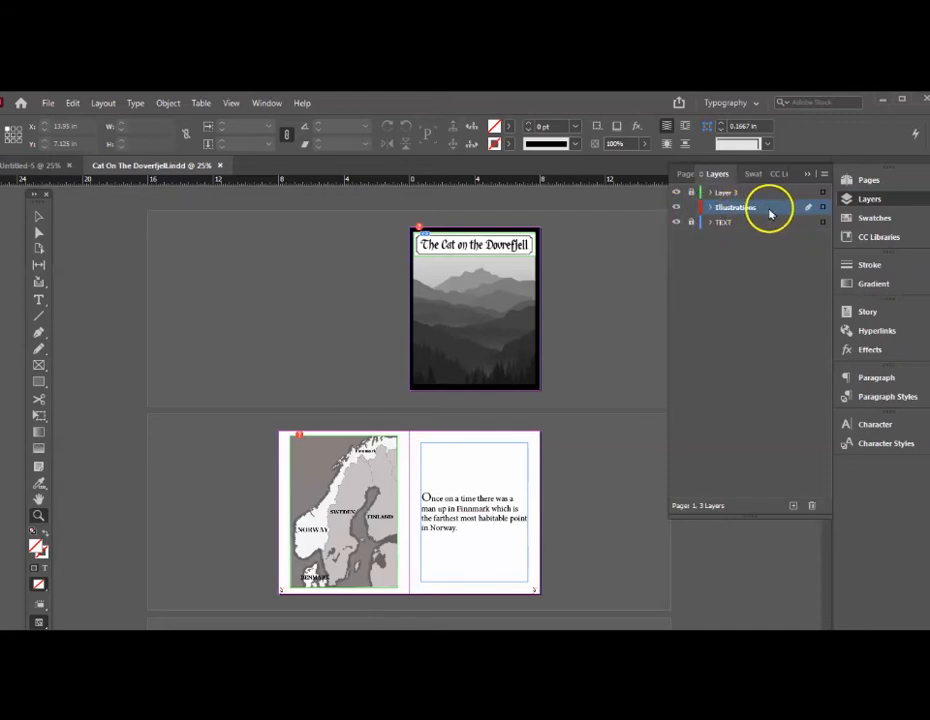
key(Return)
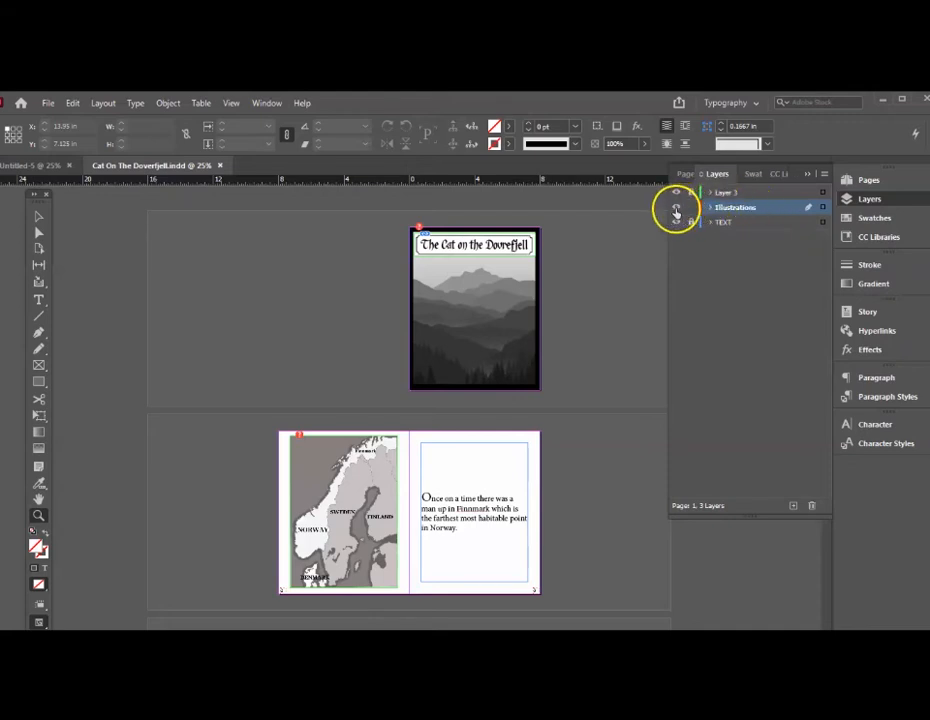
click(676, 208)
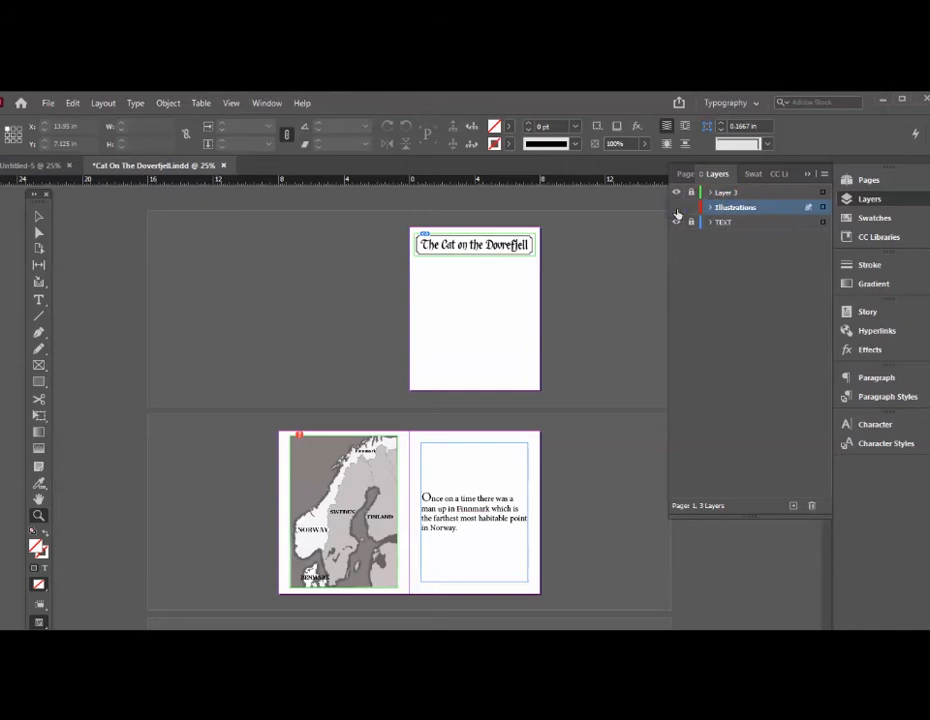
Step: Show the Illustrations layer again, and toggle the TEXT layer and Layer 3 off and back on to check their contents
click(676, 209)
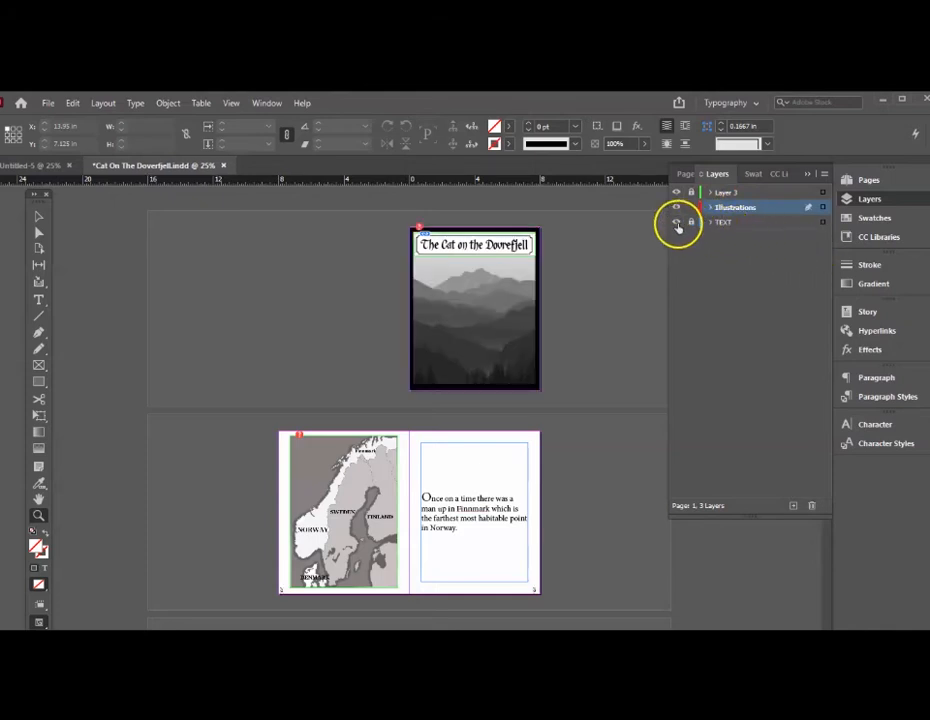
click(677, 223)
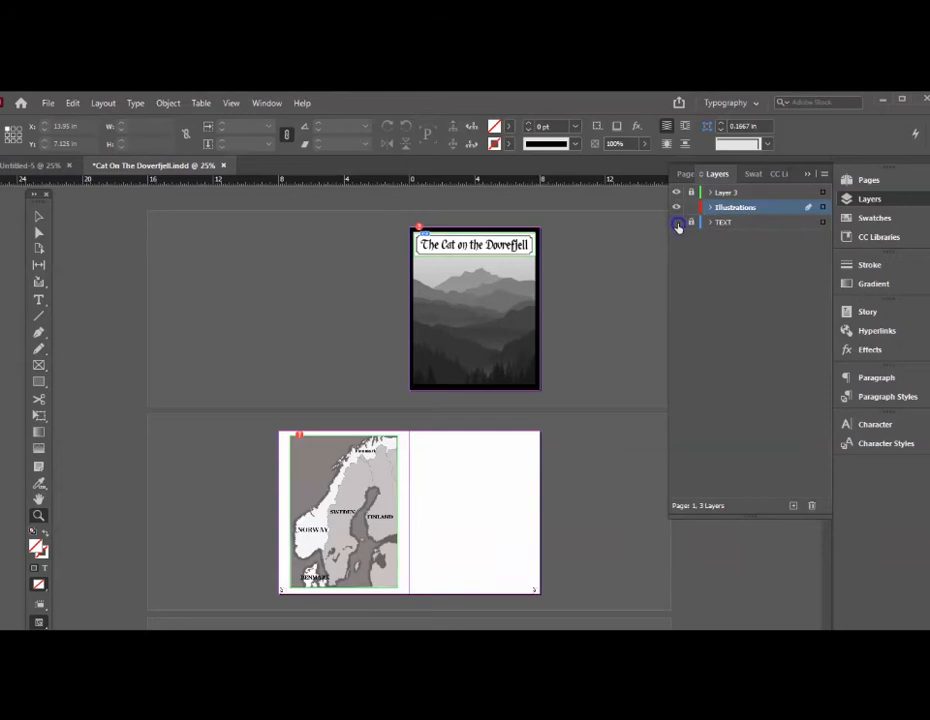
click(677, 223)
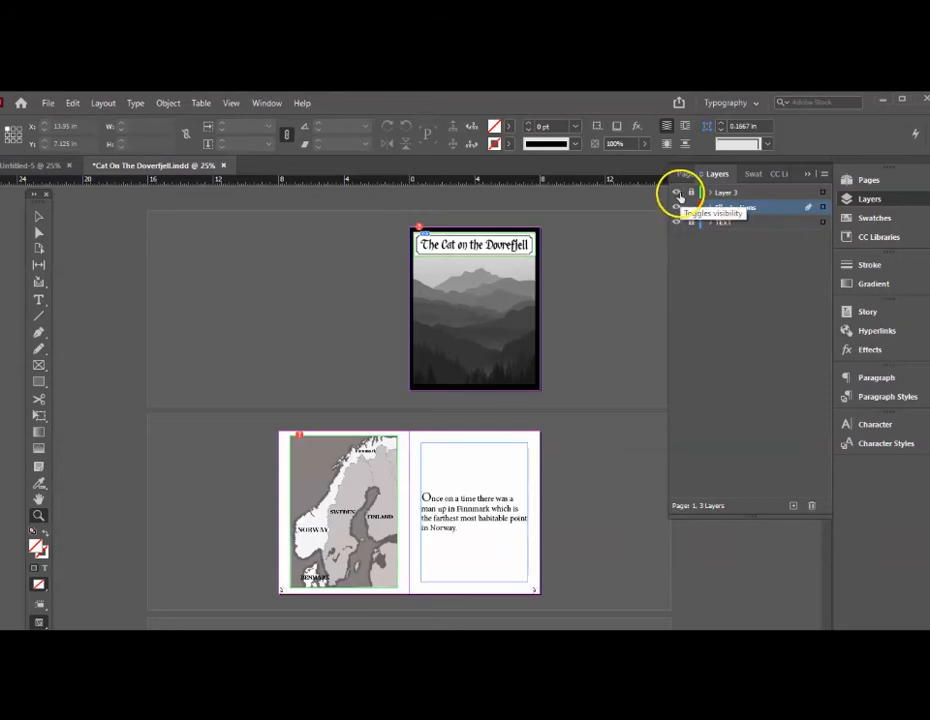
click(678, 194)
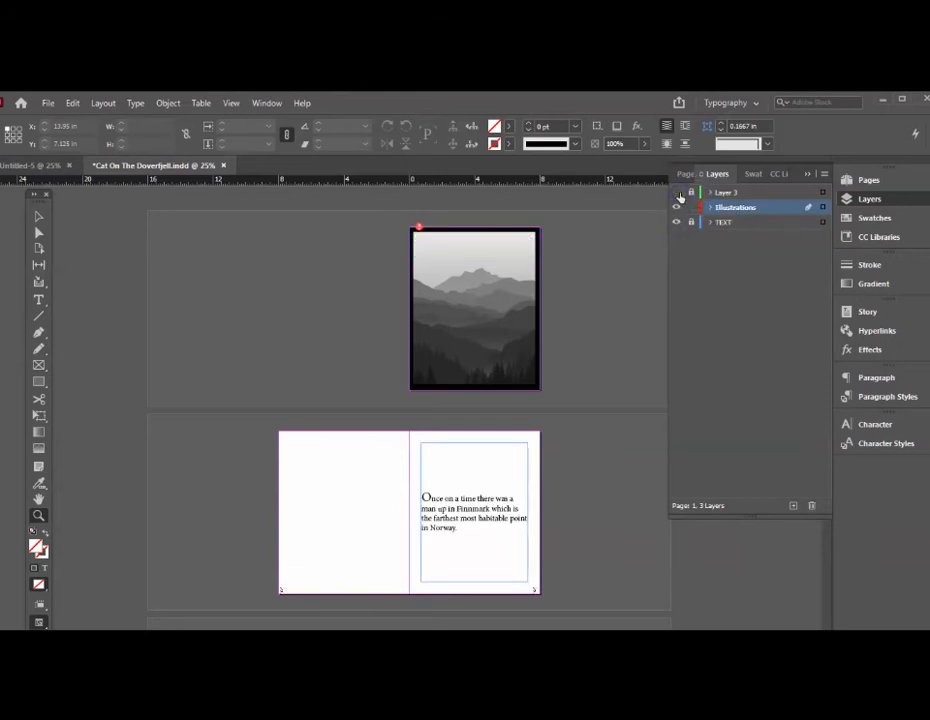
click(678, 194)
click(745, 212)
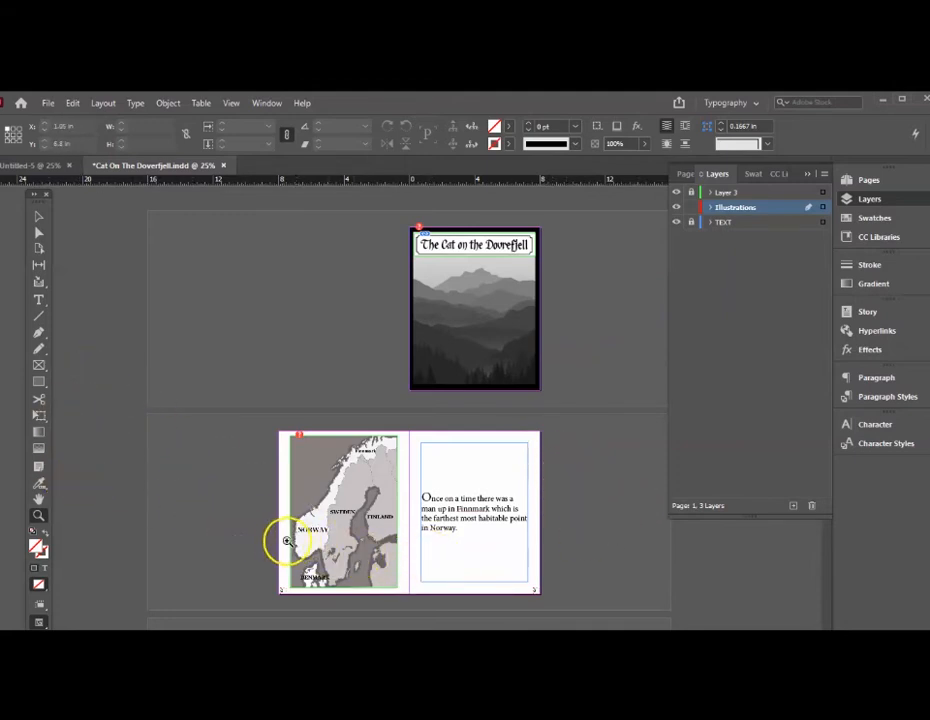
Step: Examine the cover page's title banner and mountain illustration up close
click(459, 275)
click(378, 298)
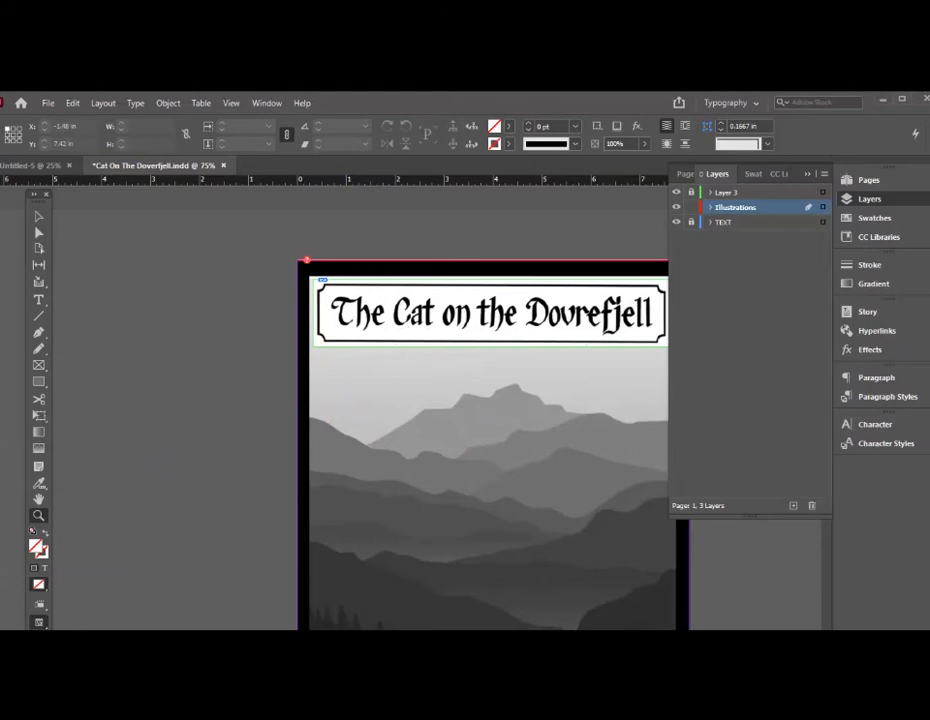
scroll(450, 445, right, 2)
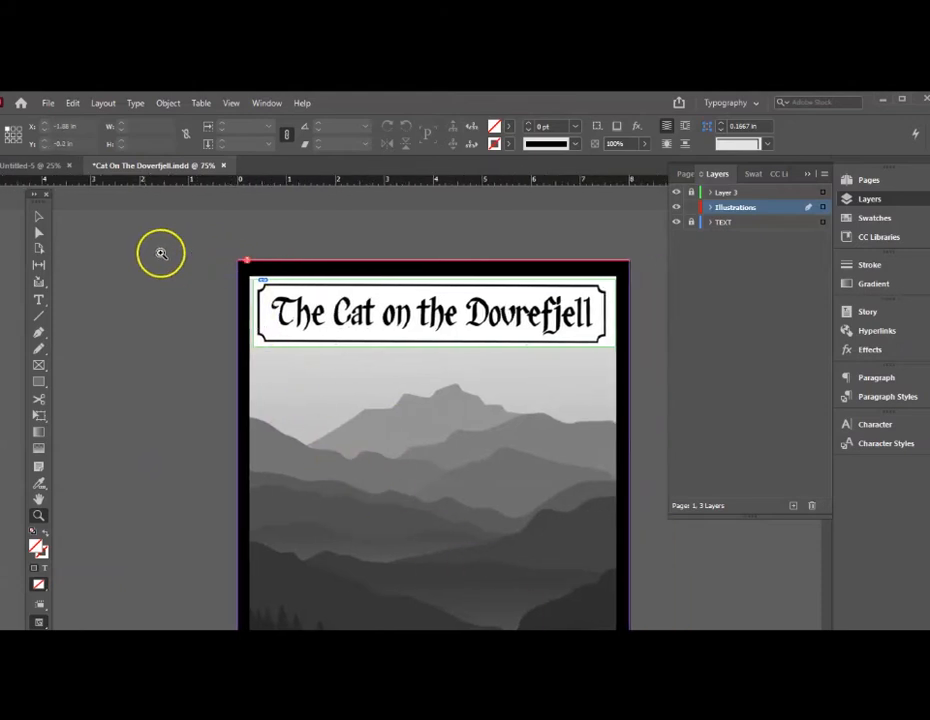
click(230, 310)
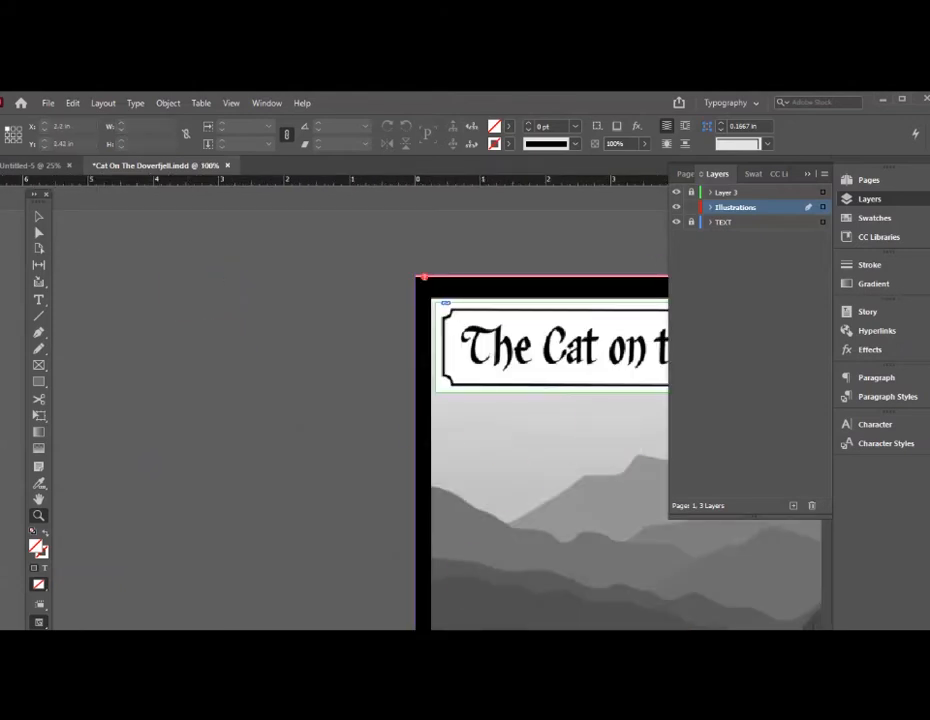
scroll(450, 445, right, 10)
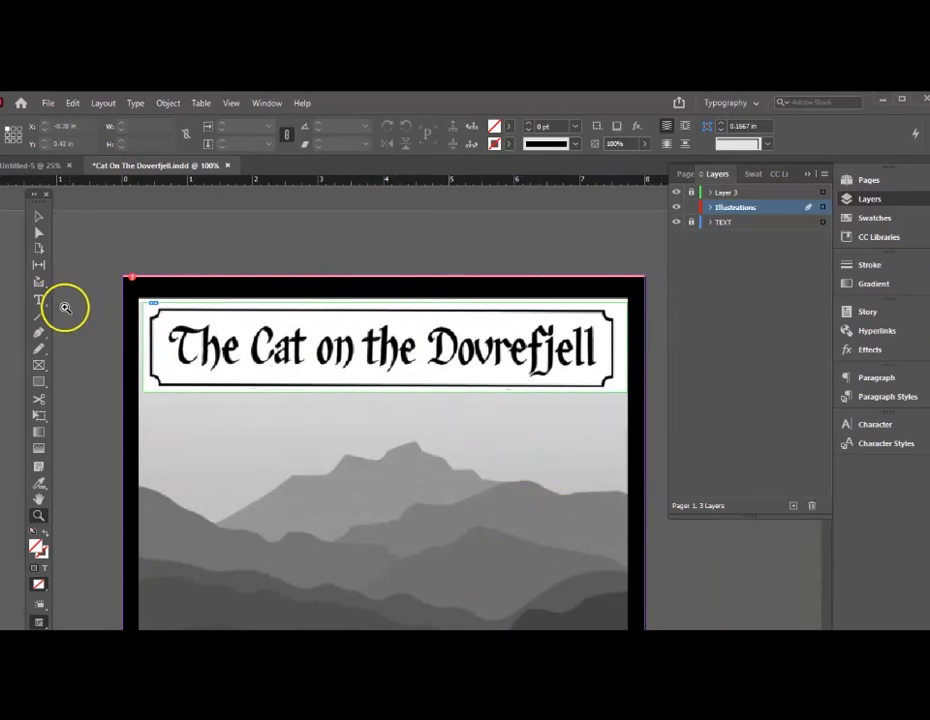
click(77, 394)
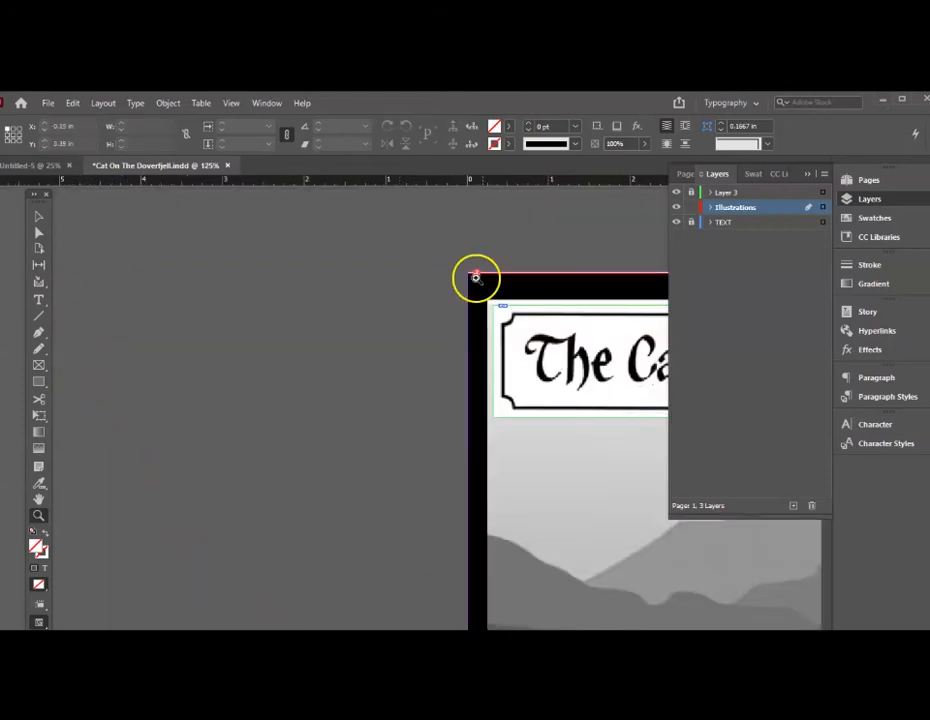
Step: Minimize the InDesign and Word windows and open the Cat on the Doverfjell folder on the desktop
click(884, 104)
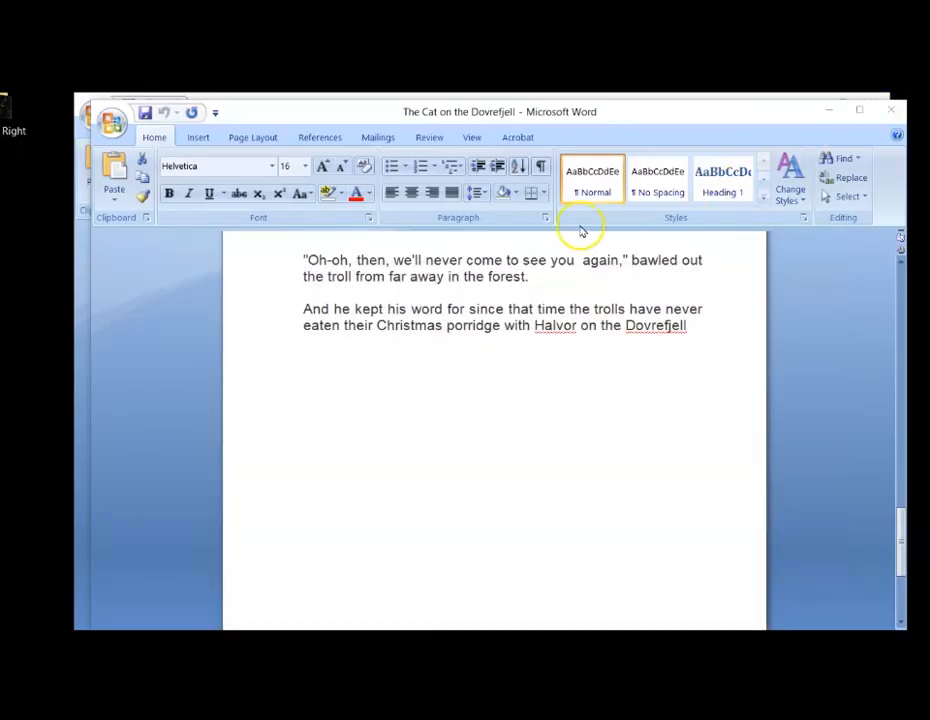
click(829, 109)
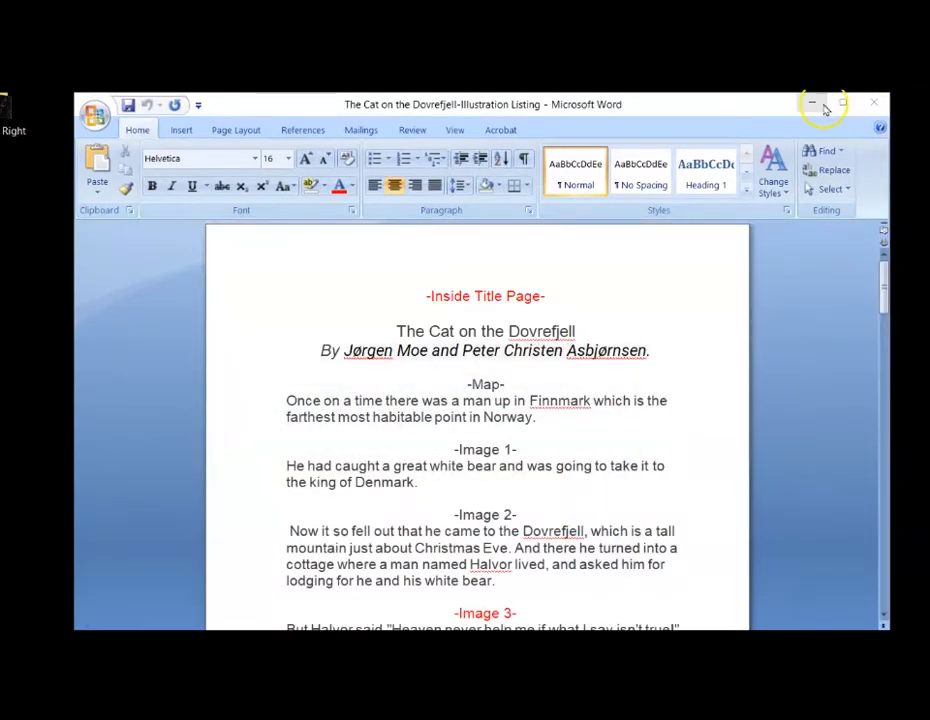
click(823, 108)
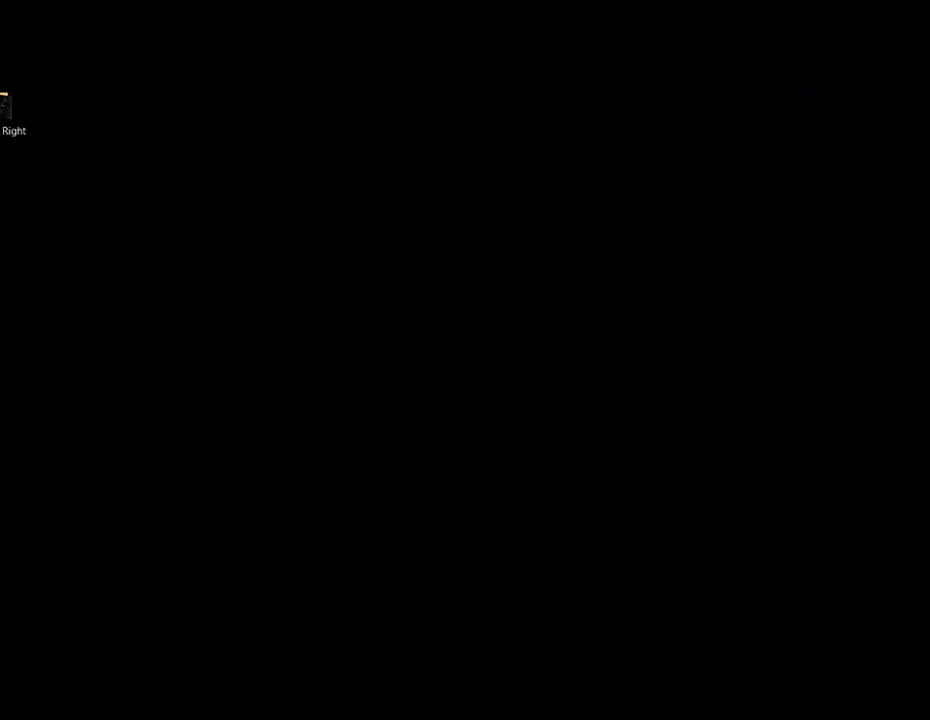
click(461, 388)
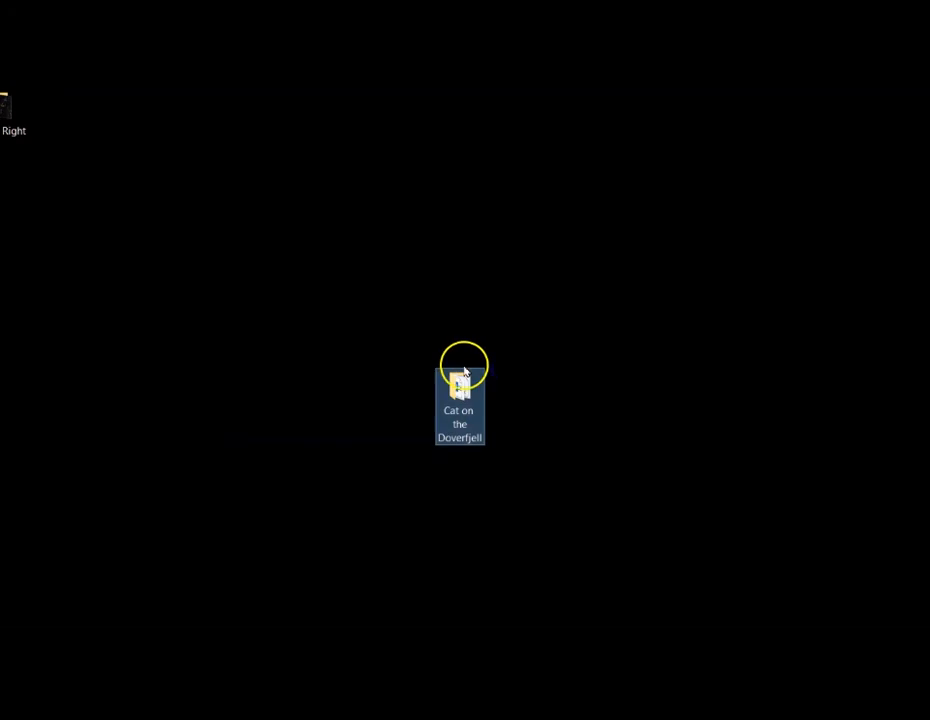
double_click(452, 389)
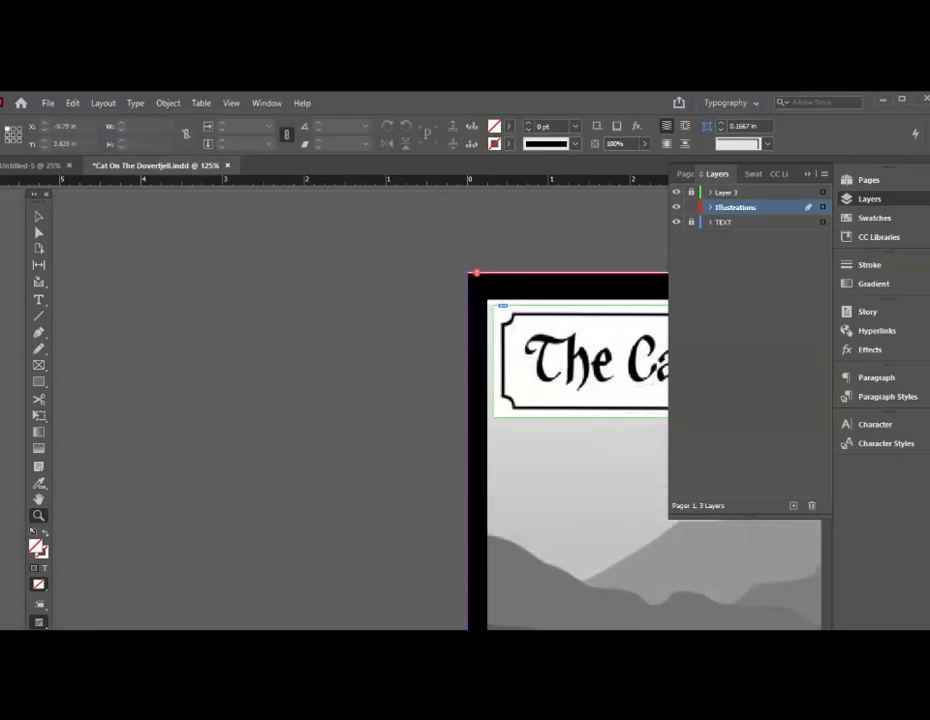
Step: Return to the Cat On The Doverfjell.indd document in InDesign and view the whole cover page at 50%
scroll(450, 450, right, 5)
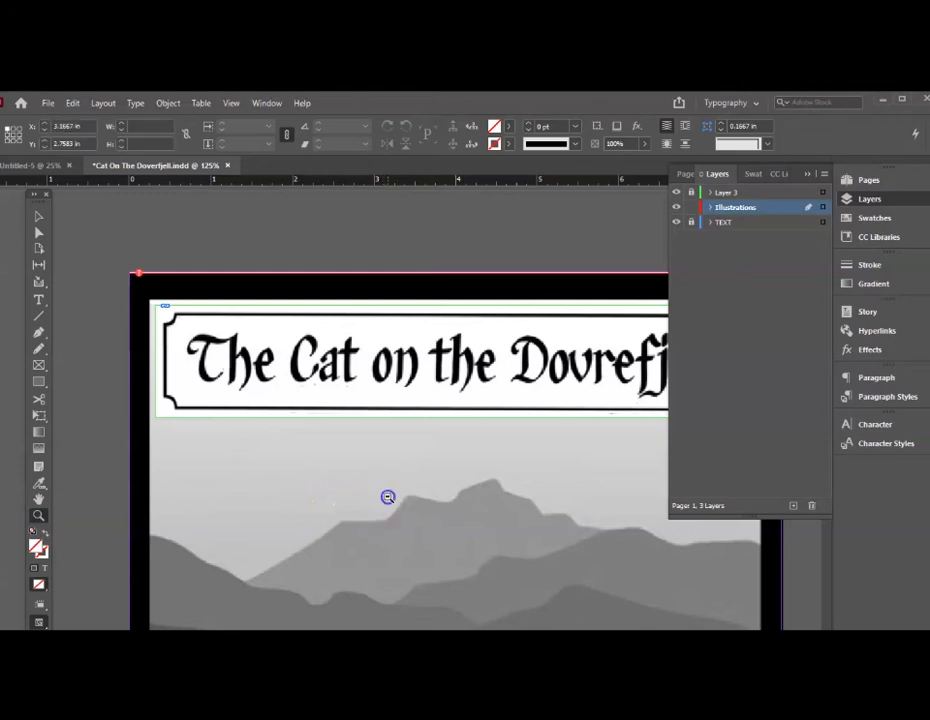
alt+click(436, 498)
alt+click(476, 507)
alt+click(472, 505)
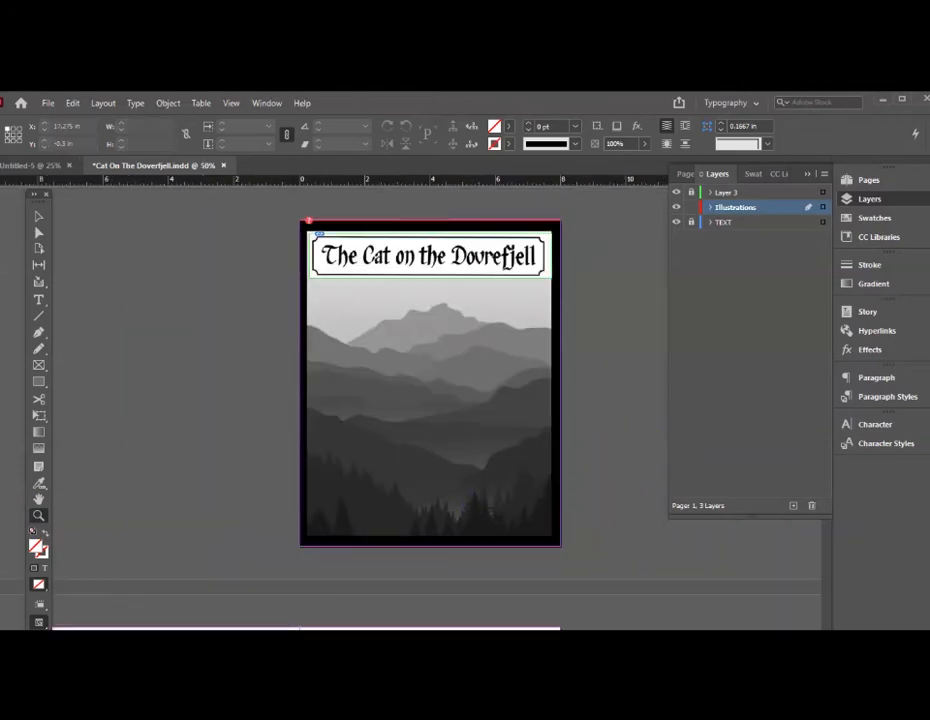
scroll(430, 383, left, 1)
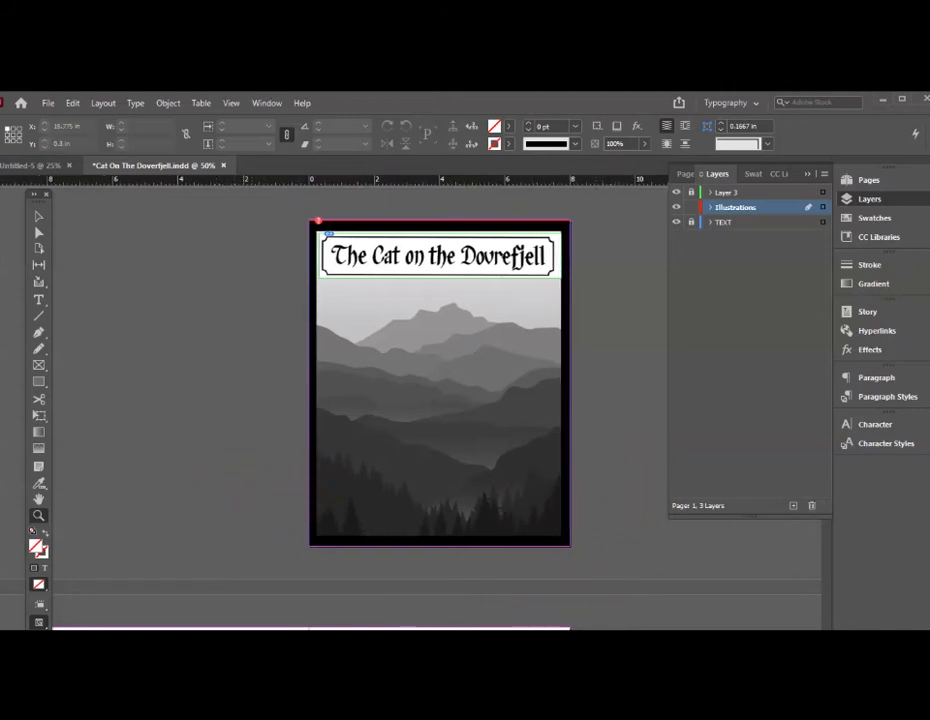
scroll(440, 380, left, 4)
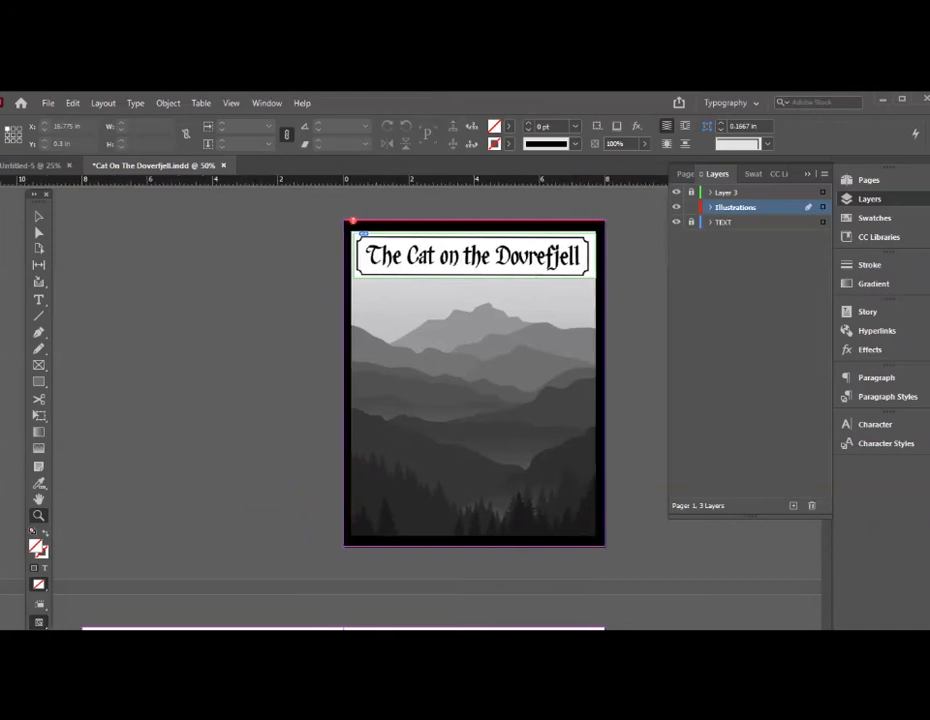
Step: Examine the map spread on pages 2–3 and the bear spread on pages 4–5, including their page numbers
scroll(300, 505, down, 2)
scroll(287, 494, down, 4)
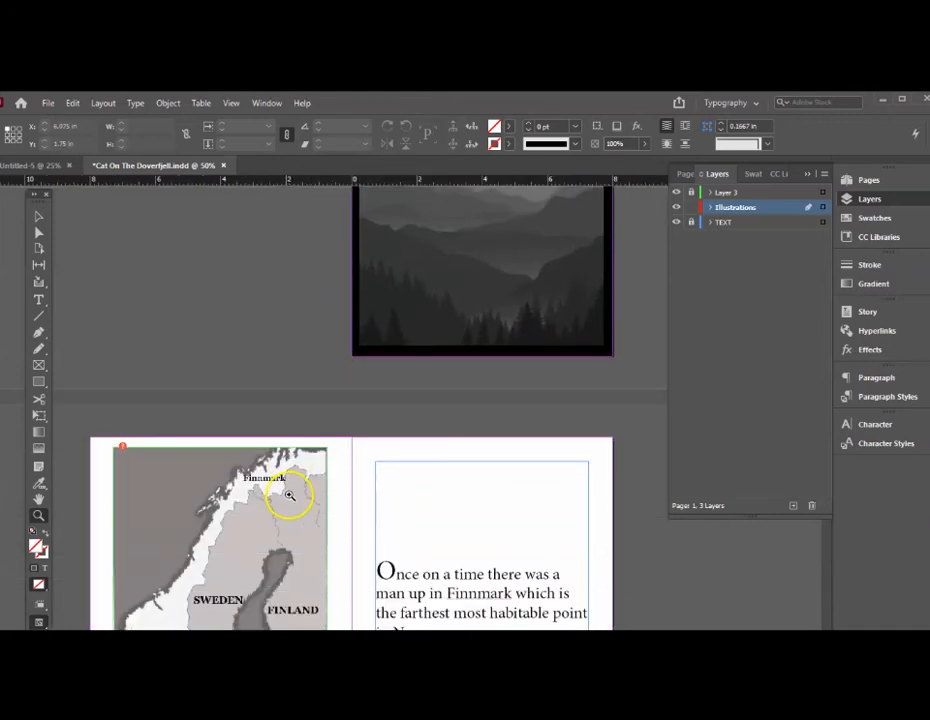
scroll(288, 497, down, 1)
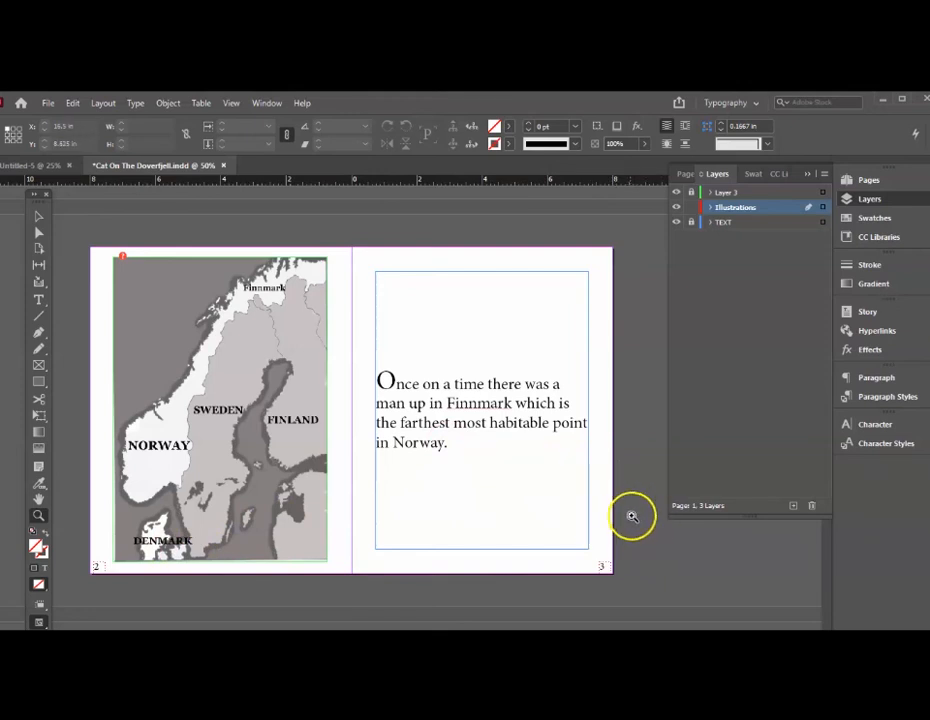
scroll(626, 511, down, 6)
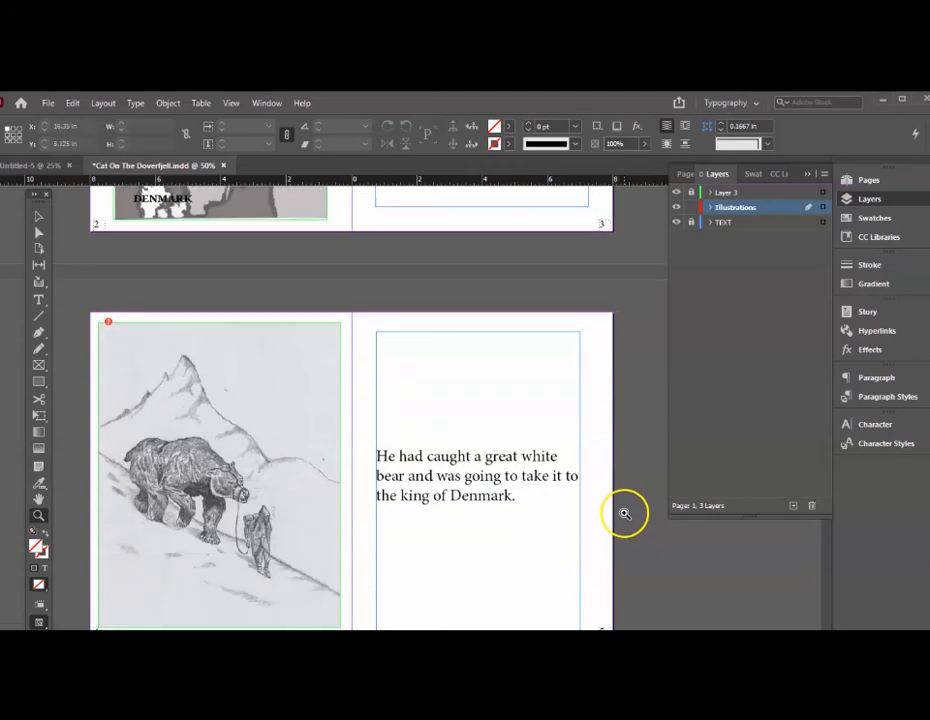
click(224, 497)
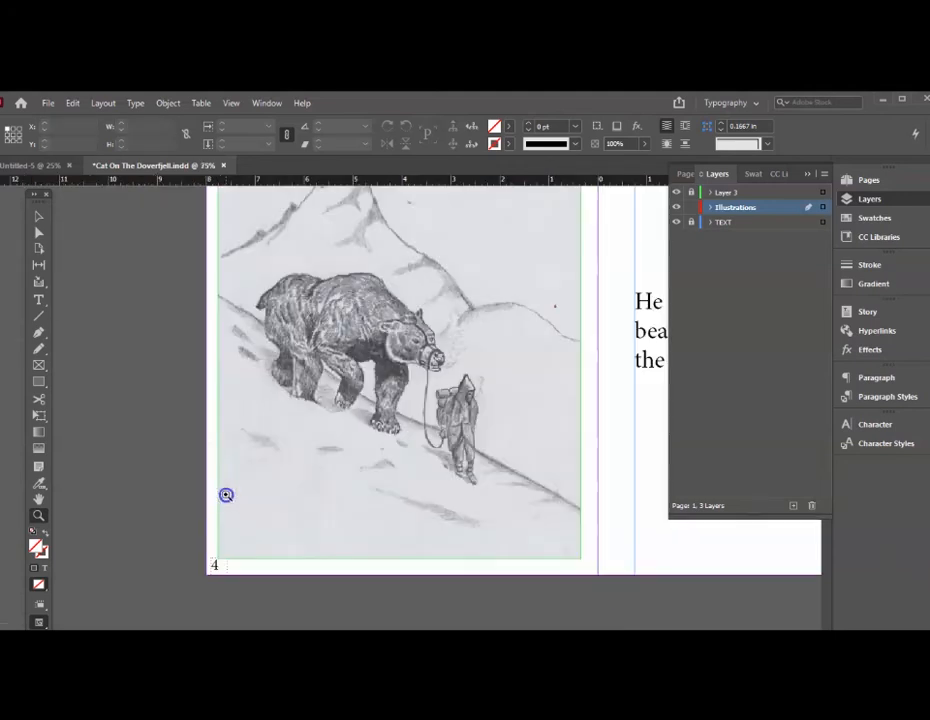
scroll(340, 380, right, 5)
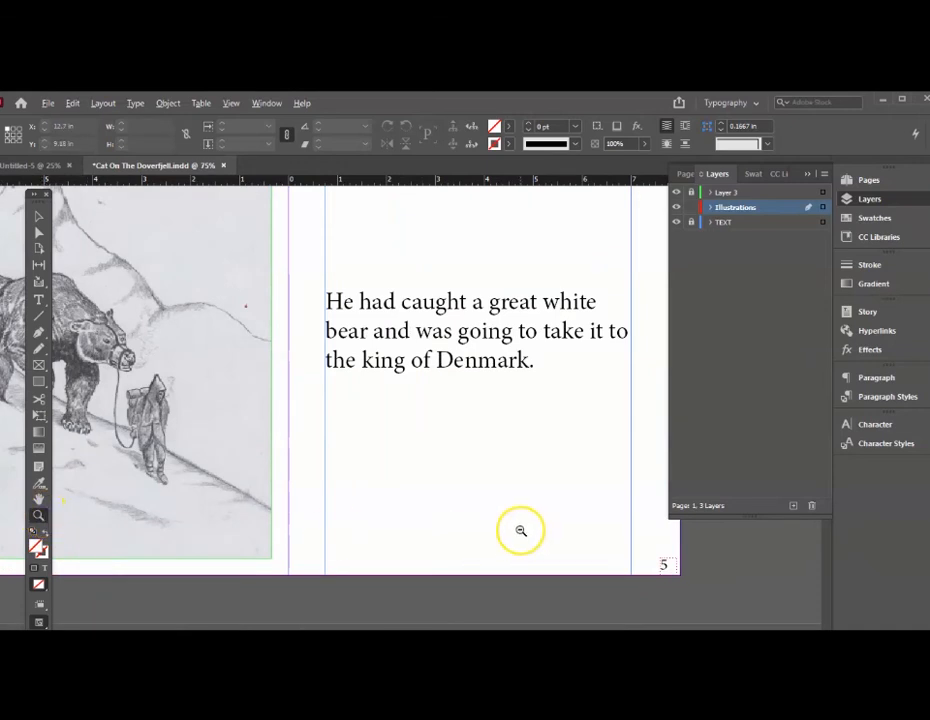
Step: Review all the book's spreads through to the back cover at 13%, checking illustrations and image placeholders, and return toward the early pages
alt+click(469, 498)
alt+click(467, 497)
alt+click(466, 497)
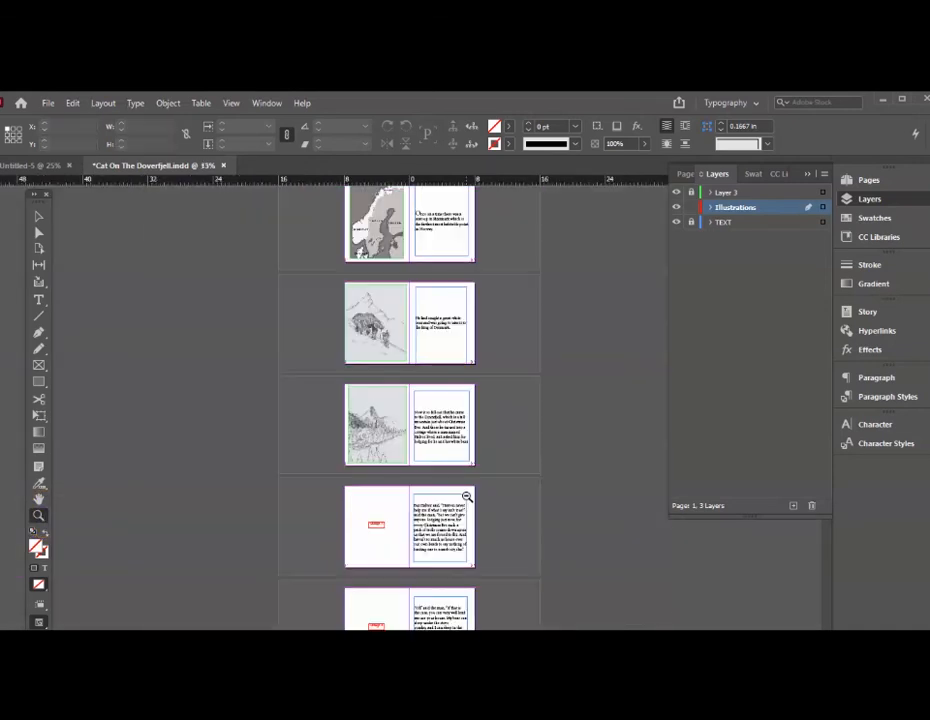
scroll(500, 494, down, 4)
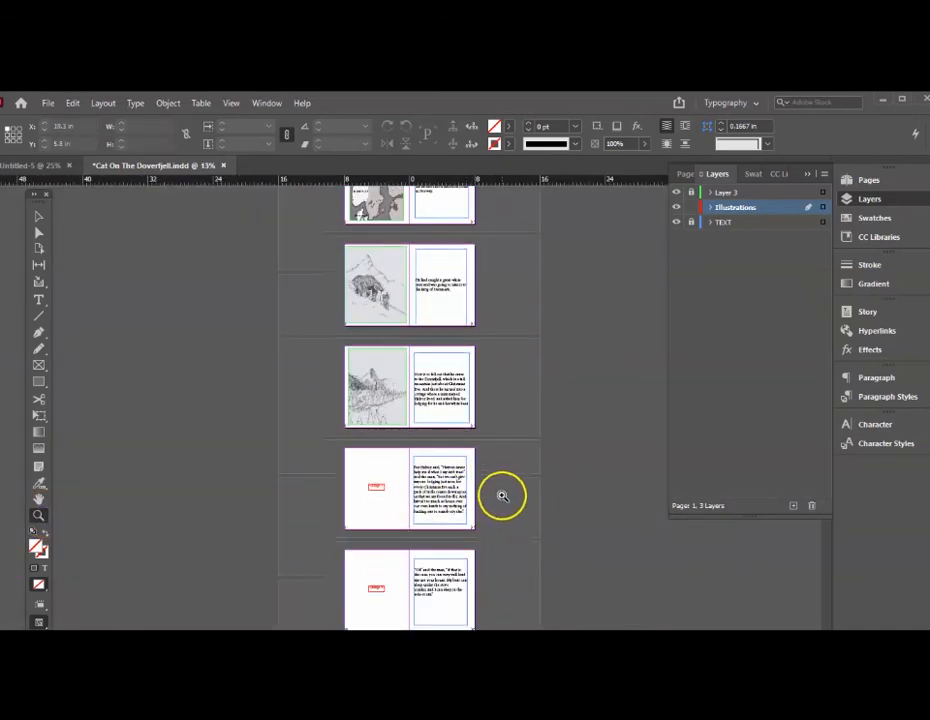
scroll(504, 496, down, 10)
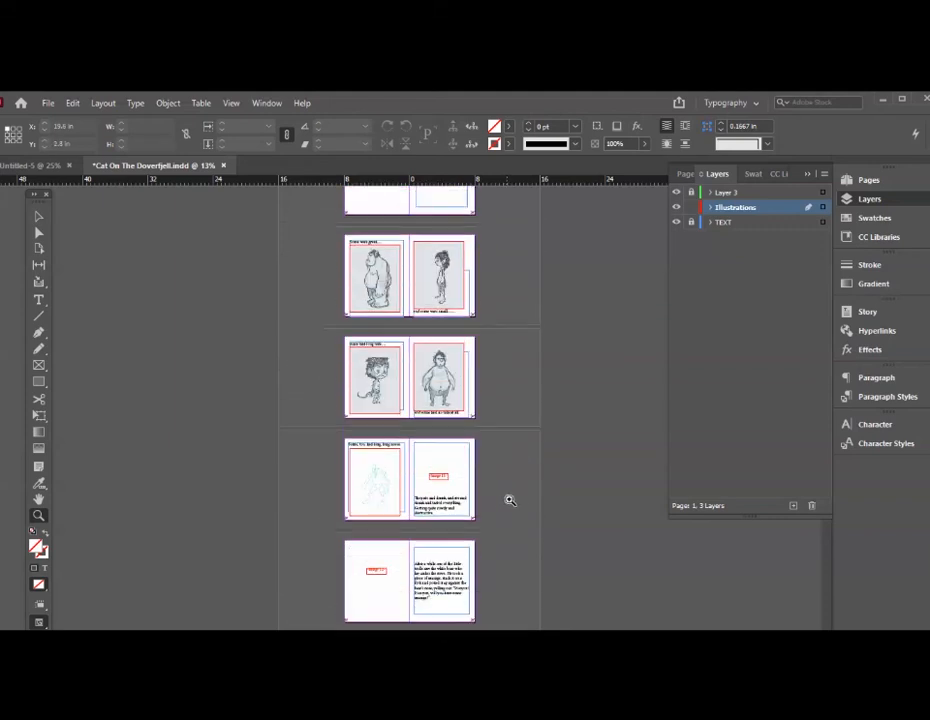
scroll(514, 500, down, 10)
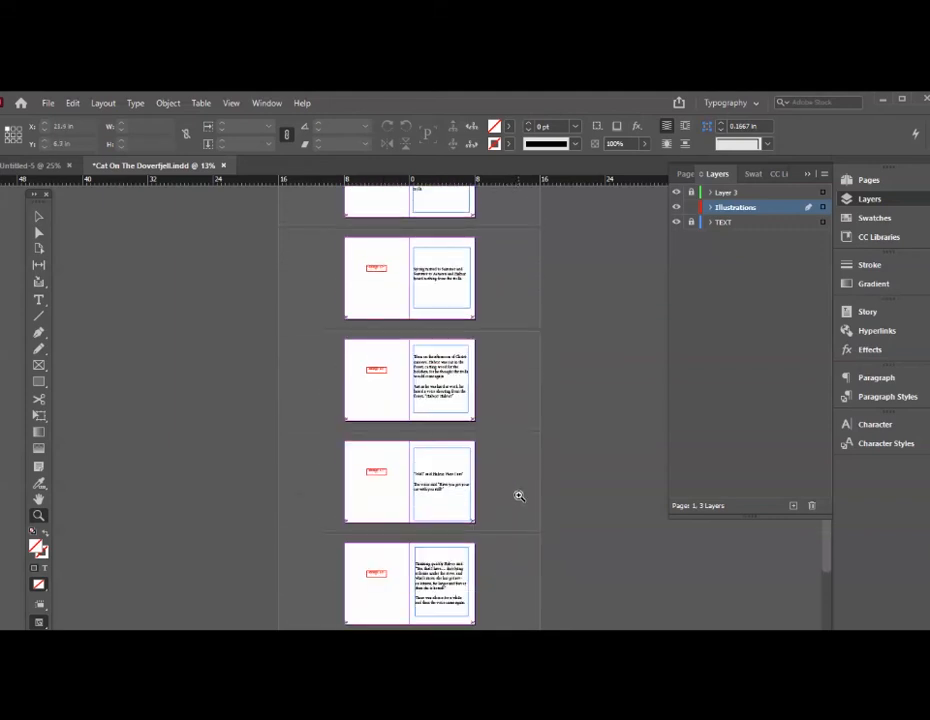
scroll(519, 496, down, 4)
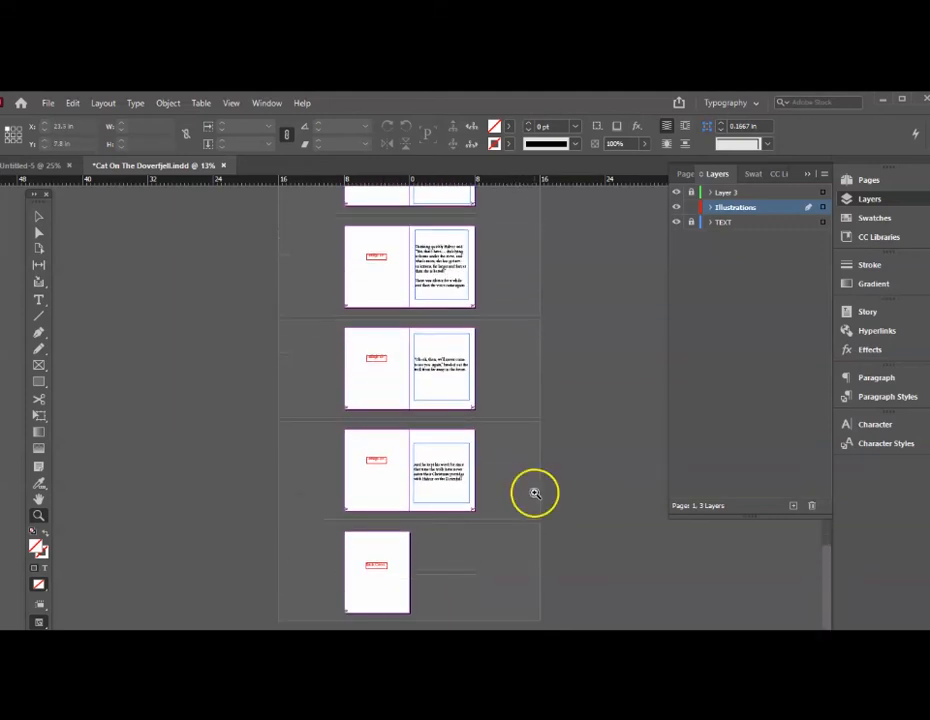
scroll(529, 509, up, 8)
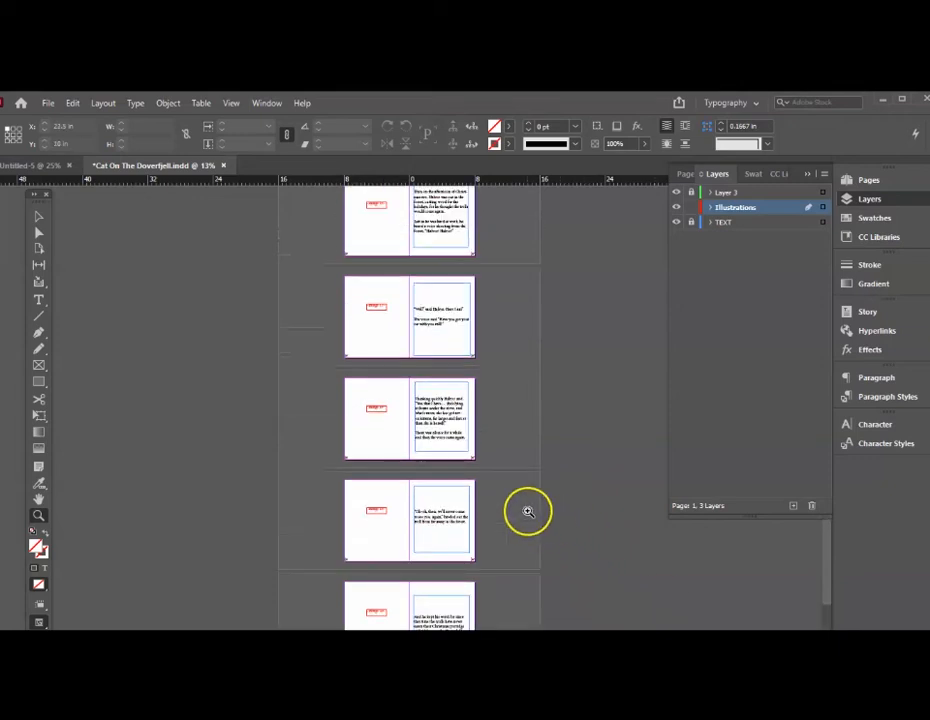
scroll(545, 506, up, 6)
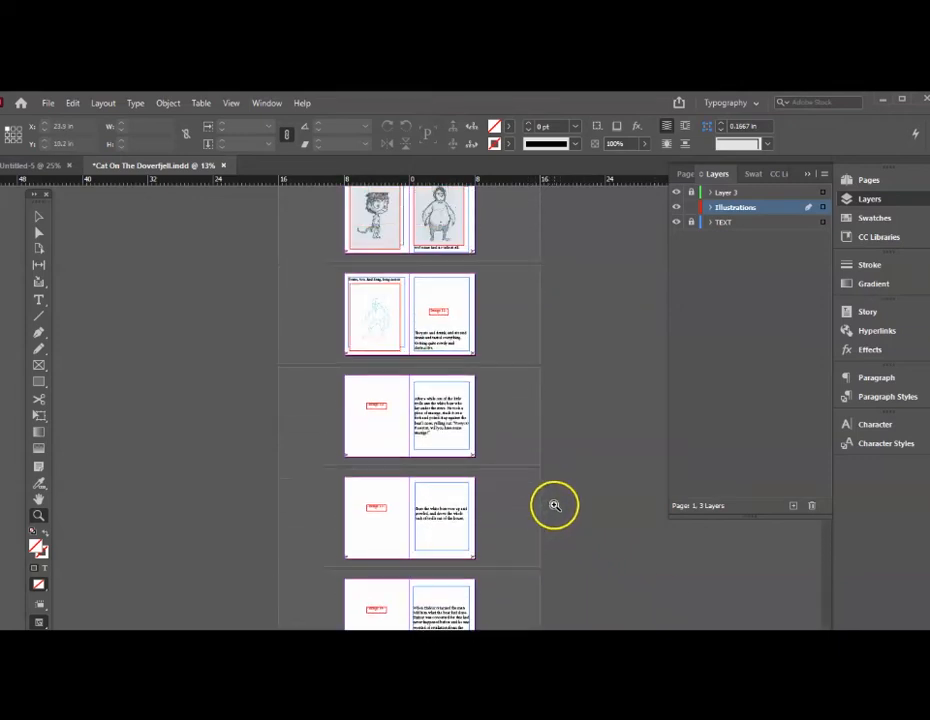
scroll(569, 499, up, 2)
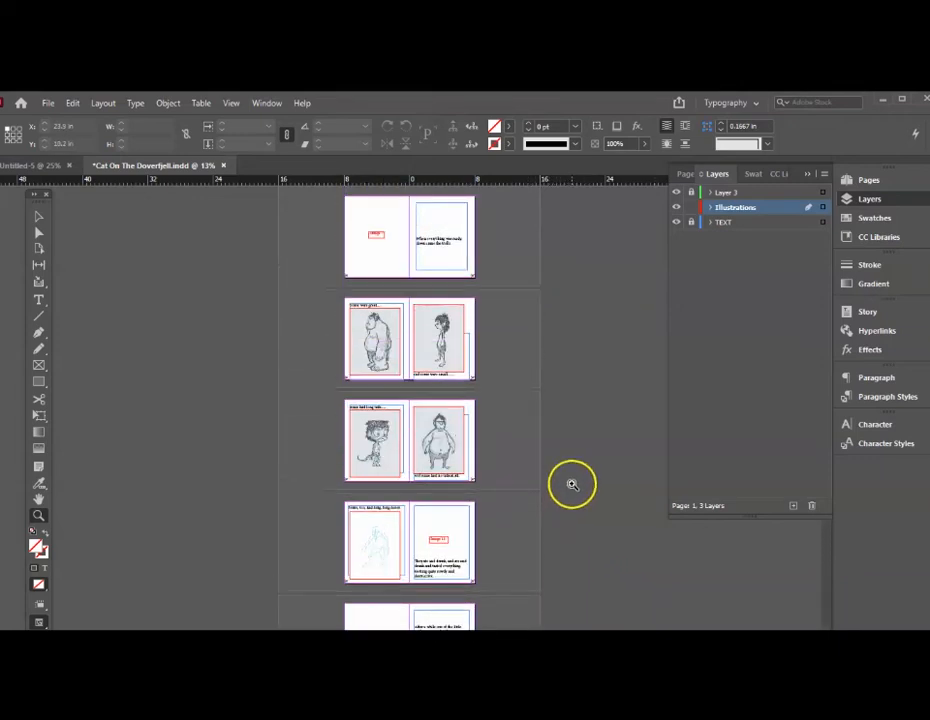
scroll(571, 484, up, 5)
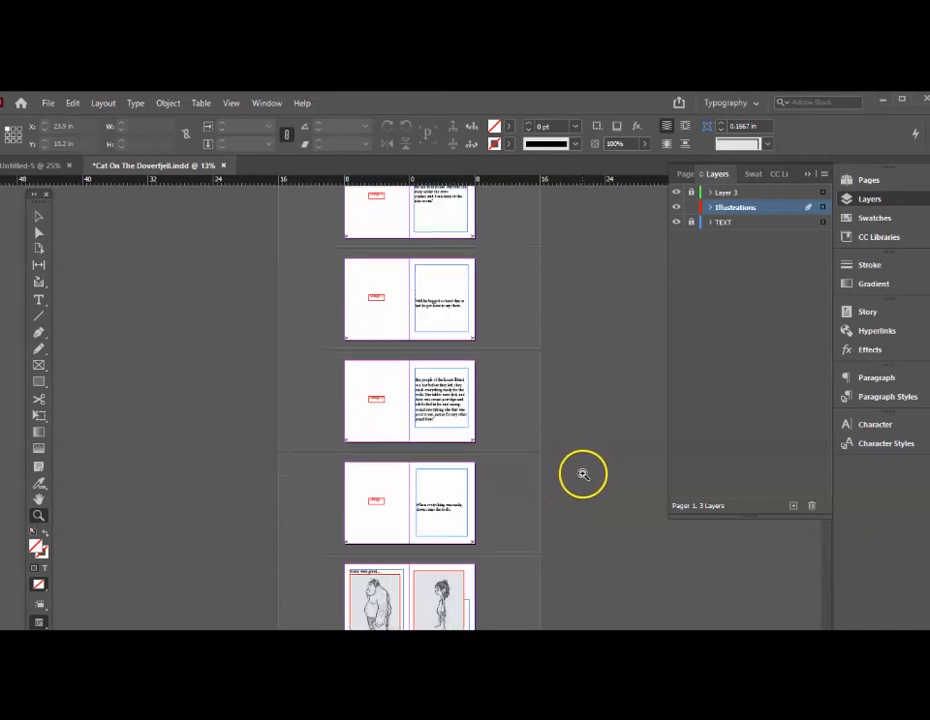
scroll(583, 474, up, 5)
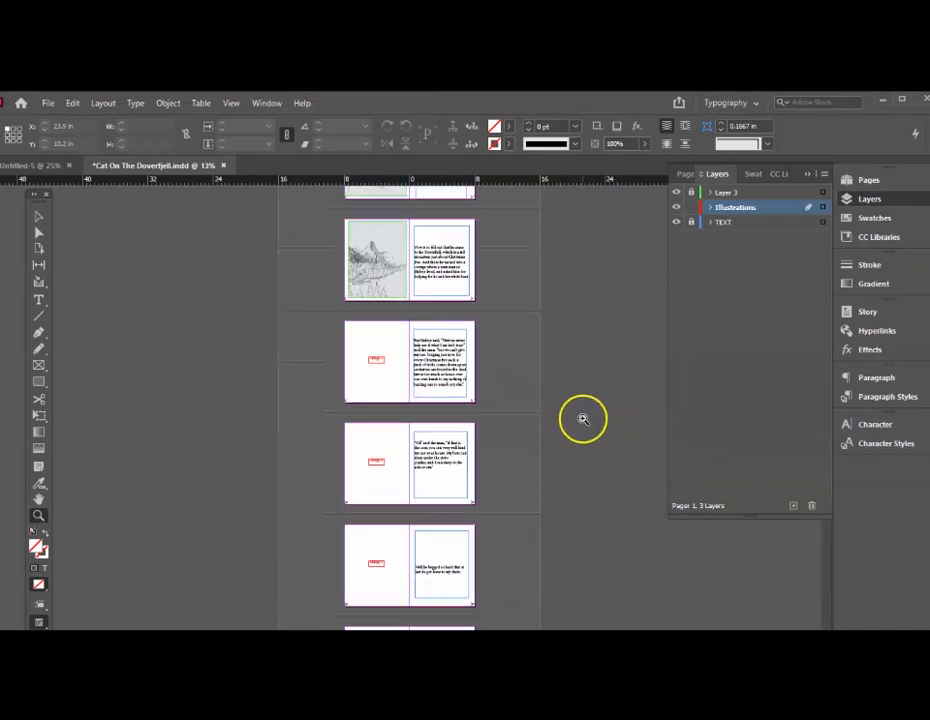
scroll(581, 419, up, 1)
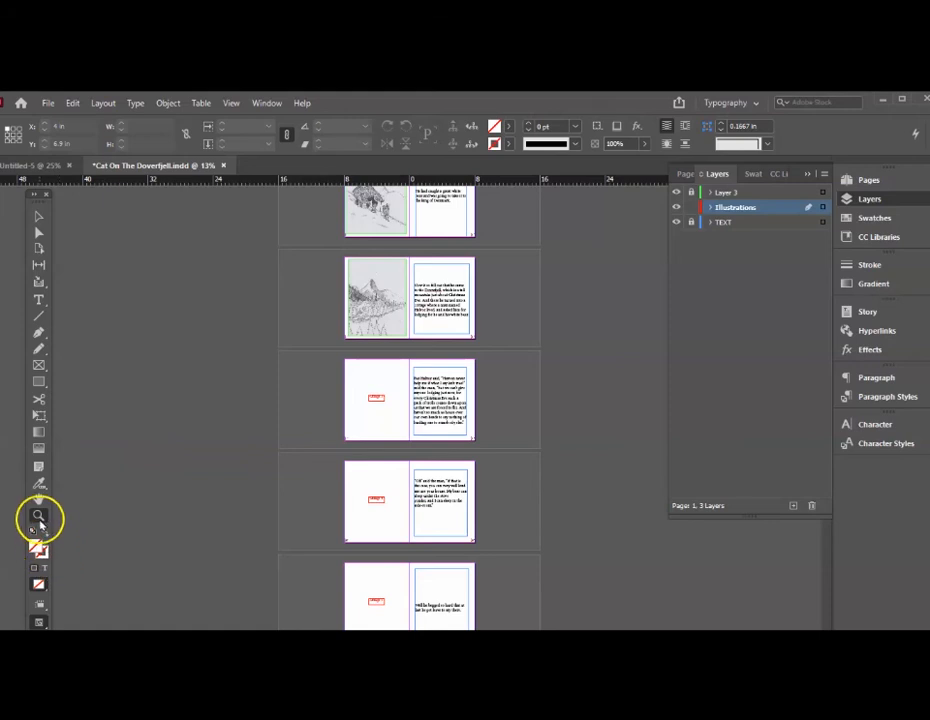
Step: Examine the Image 3 and Image 4 placeholder spreads on pages 8–11 at 50%, and return to the cover at 13%
click(380, 423)
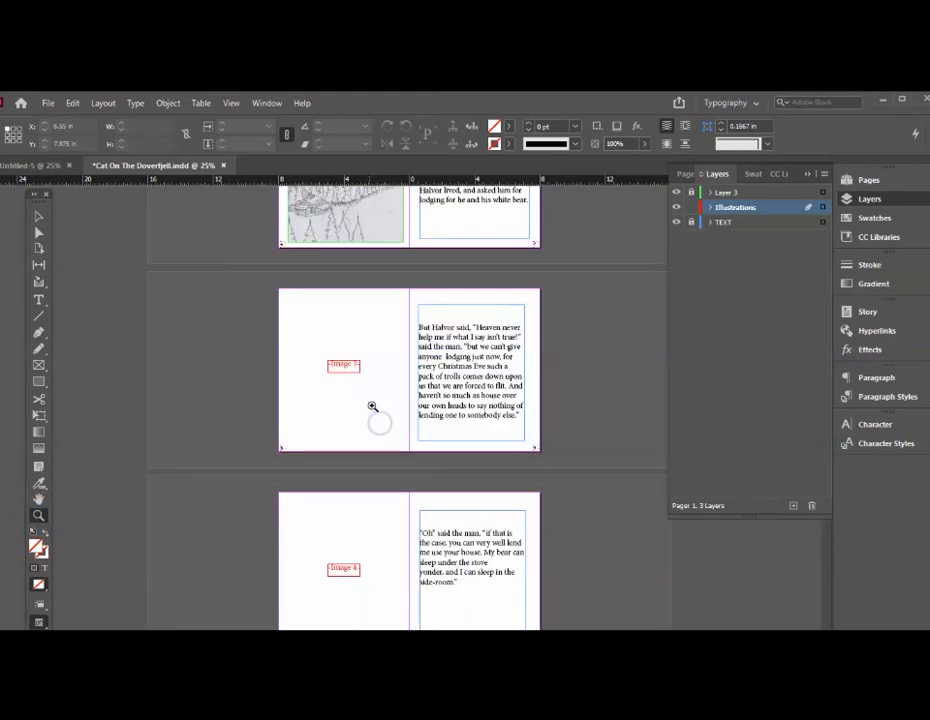
click(372, 405)
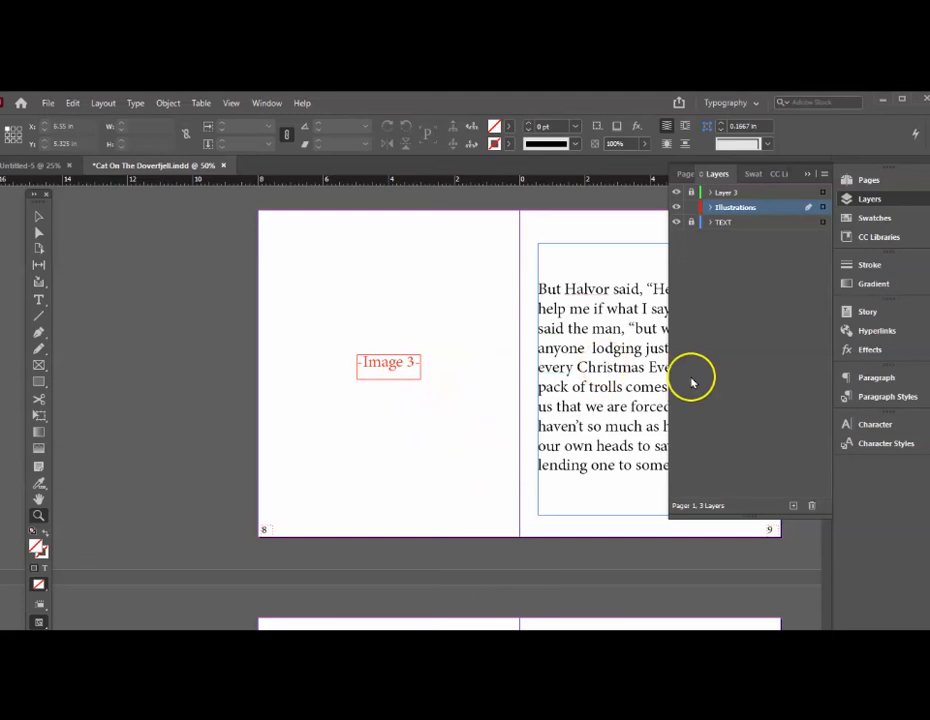
scroll(500, 531, down, 5)
scroll(469, 436, down, 1)
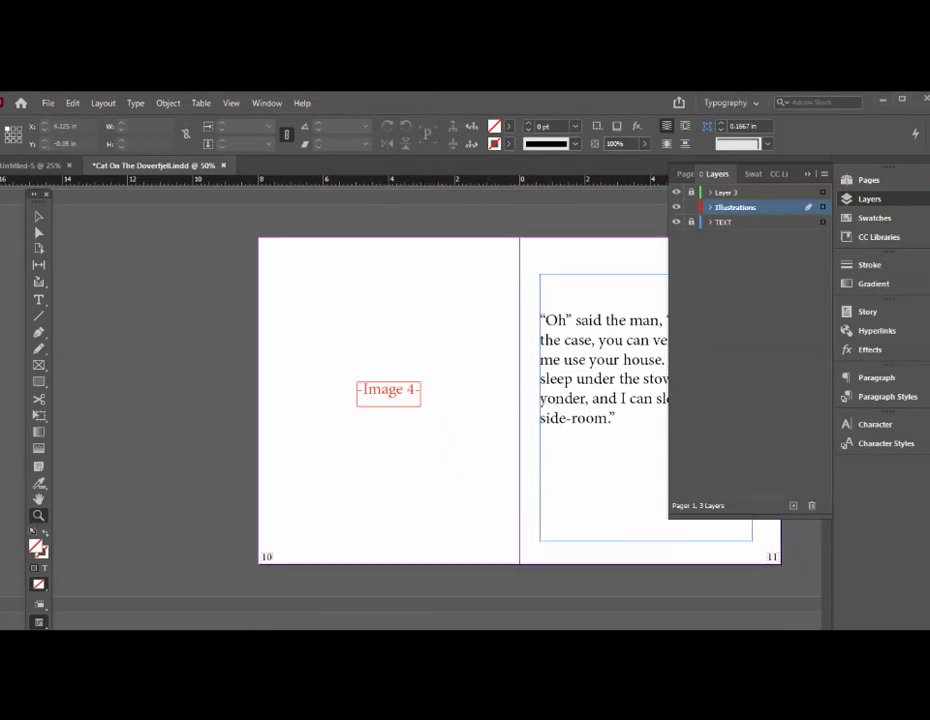
scroll(593, 524, right, 5)
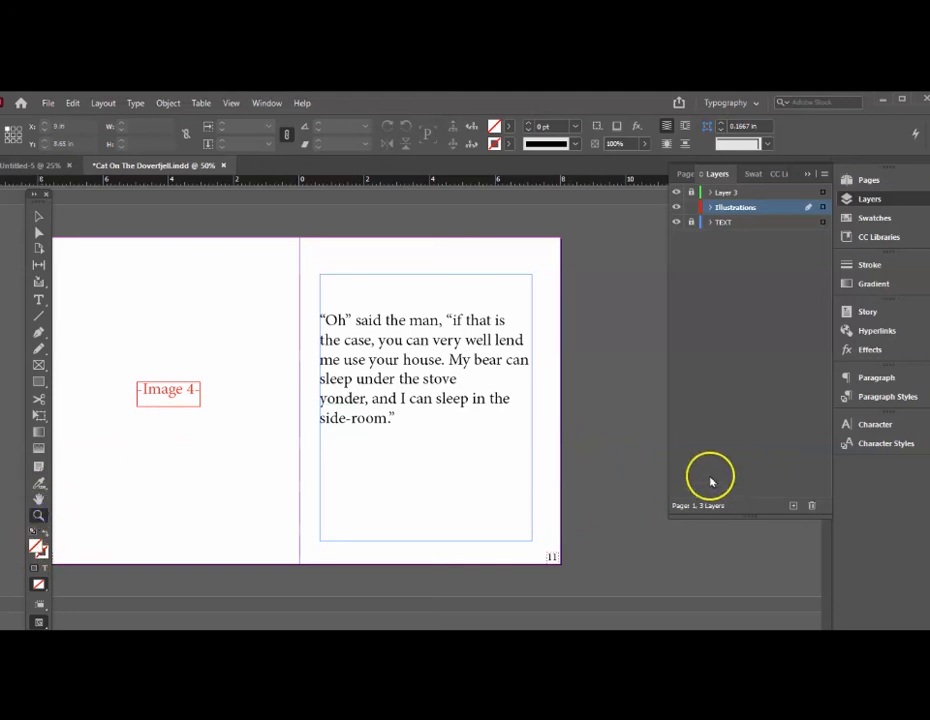
alt+click(610, 464)
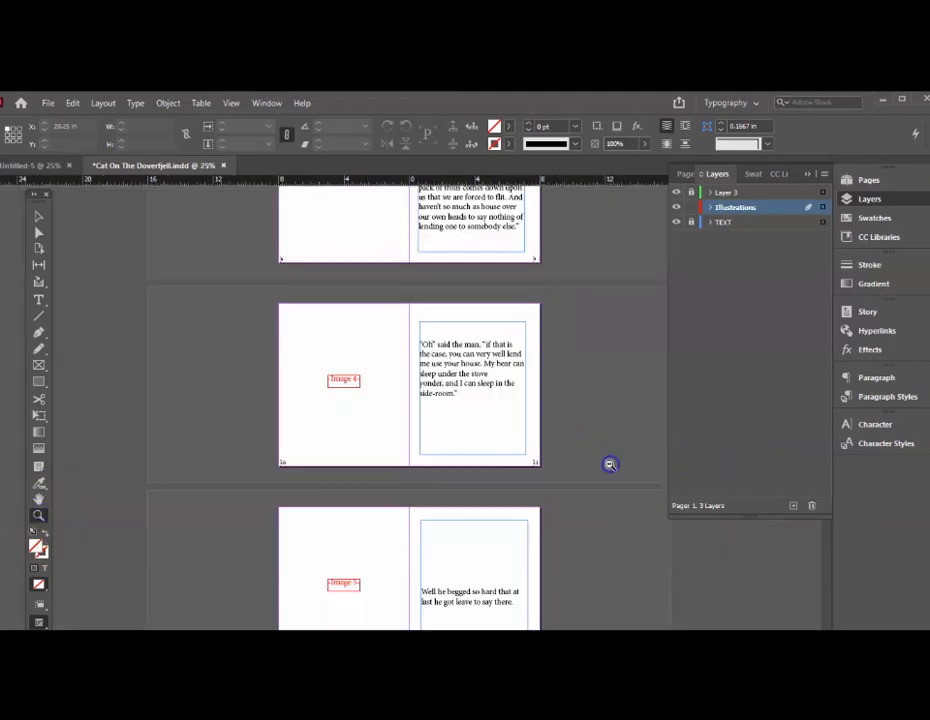
alt+click(606, 465)
scroll(553, 448, up, 10)
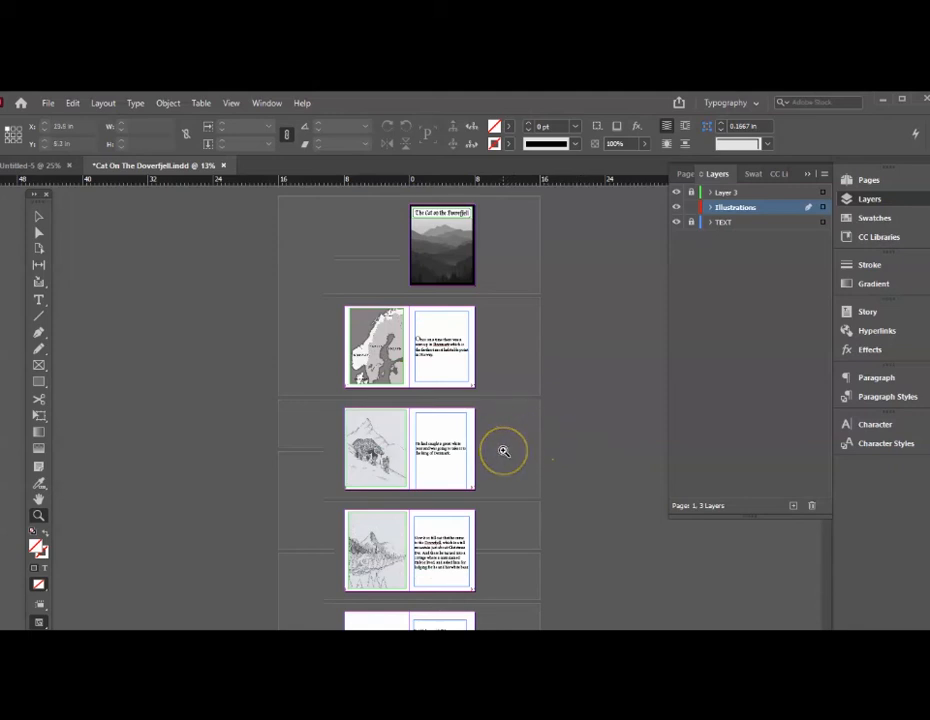
Step: Review the spreads at 25% from the cover and map through the illustrations to the Image 3 and Image 4 placeholders
click(503, 447)
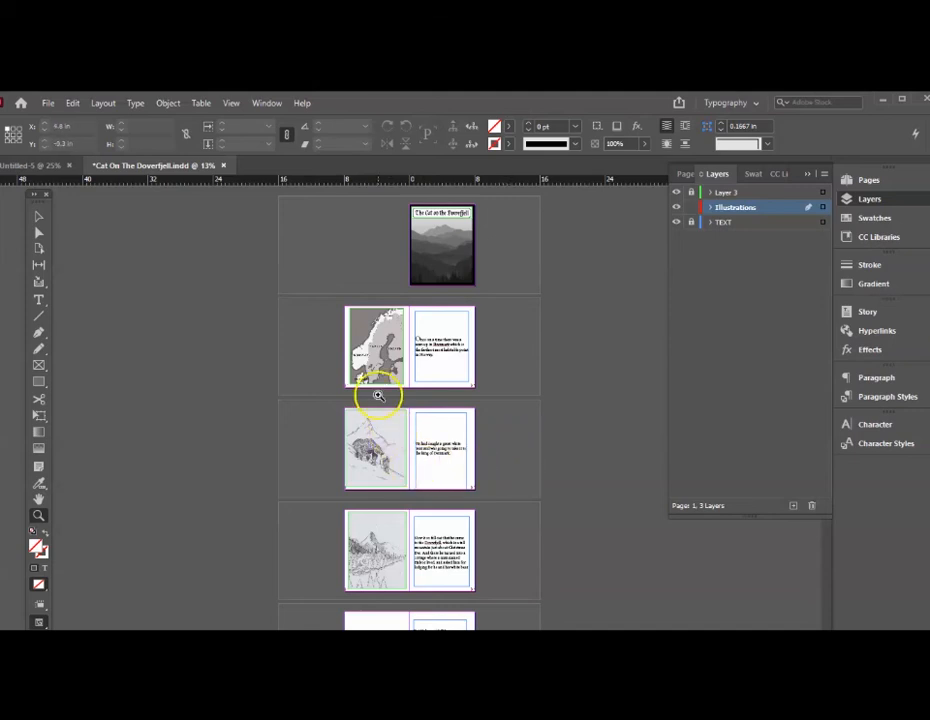
click(378, 396)
scroll(507, 396, down, 1)
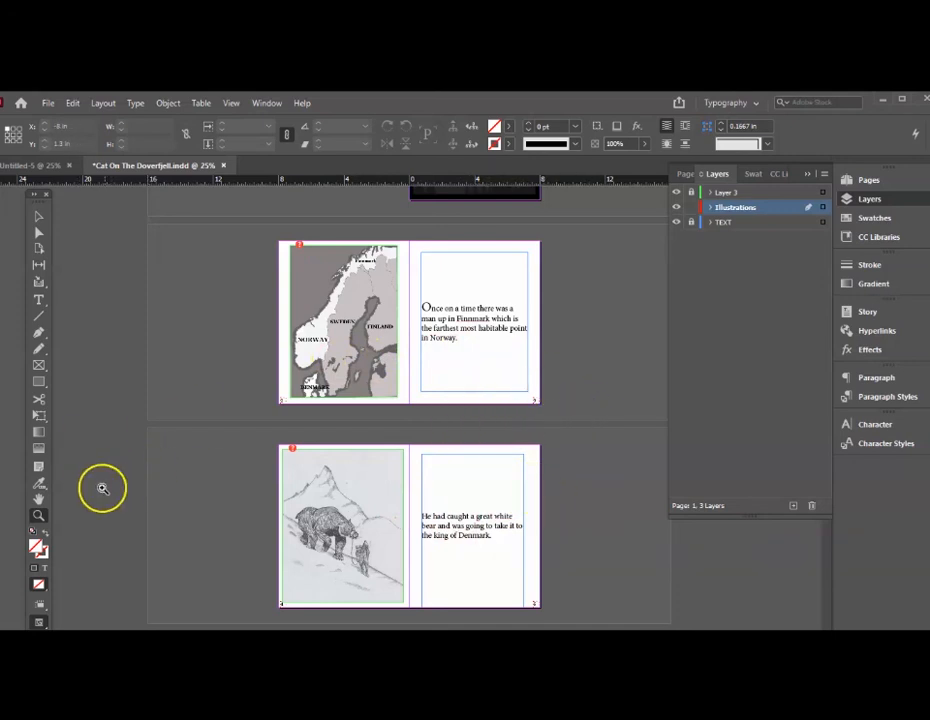
scroll(102, 490, up, 1)
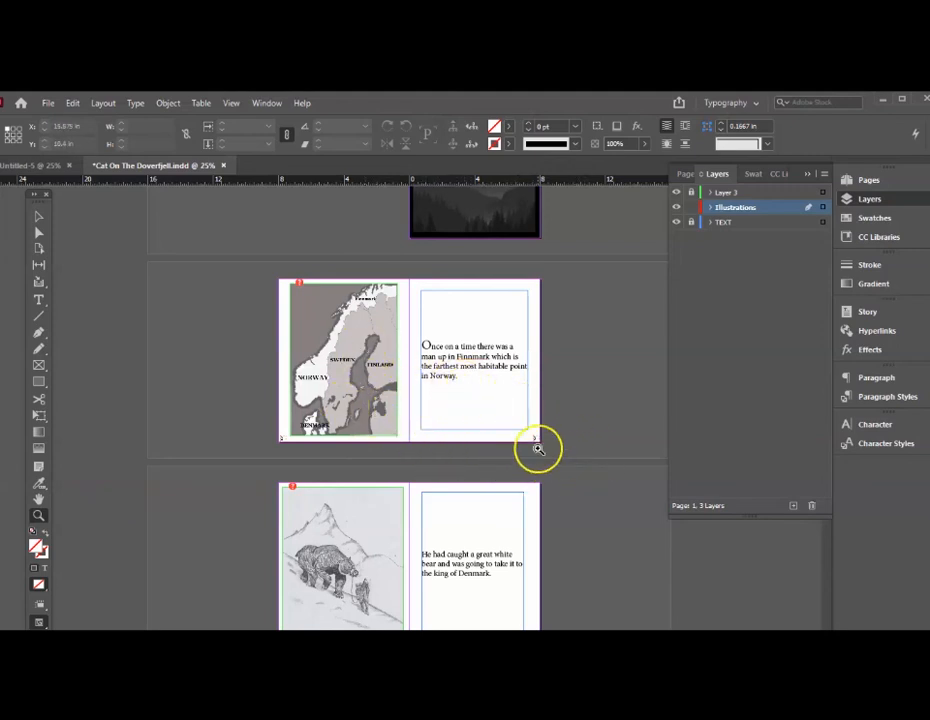
scroll(578, 428, up, 3)
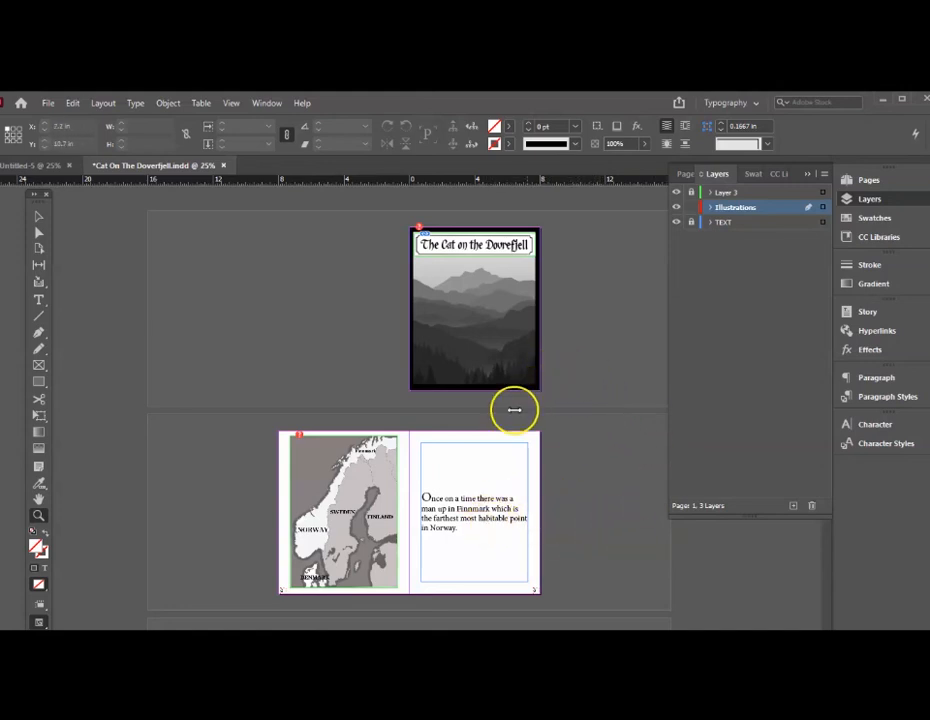
scroll(606, 442, down, 2)
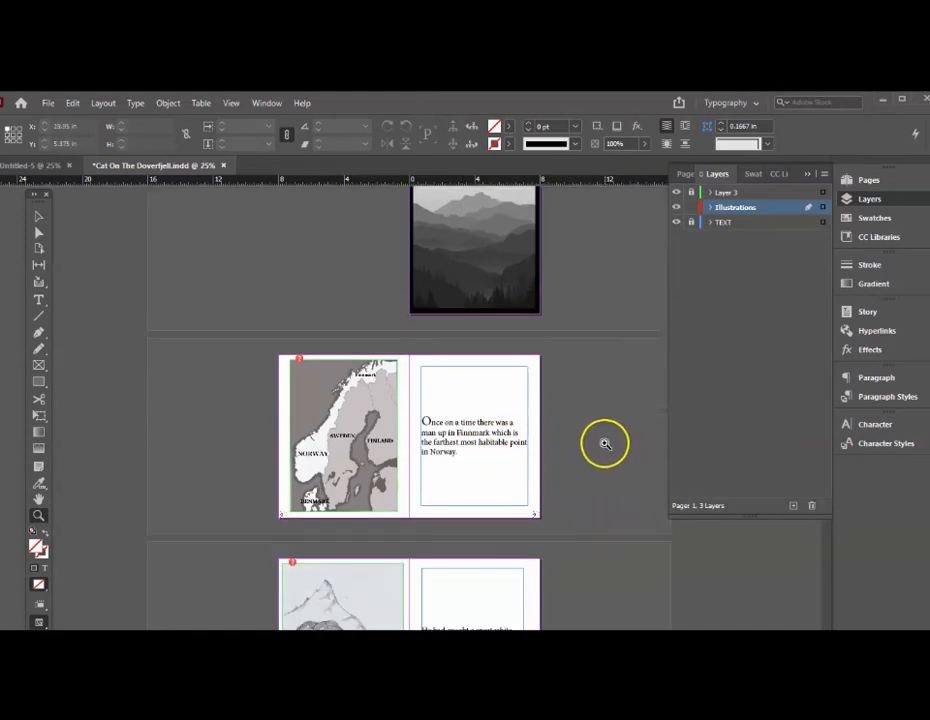
scroll(605, 443, down, 6)
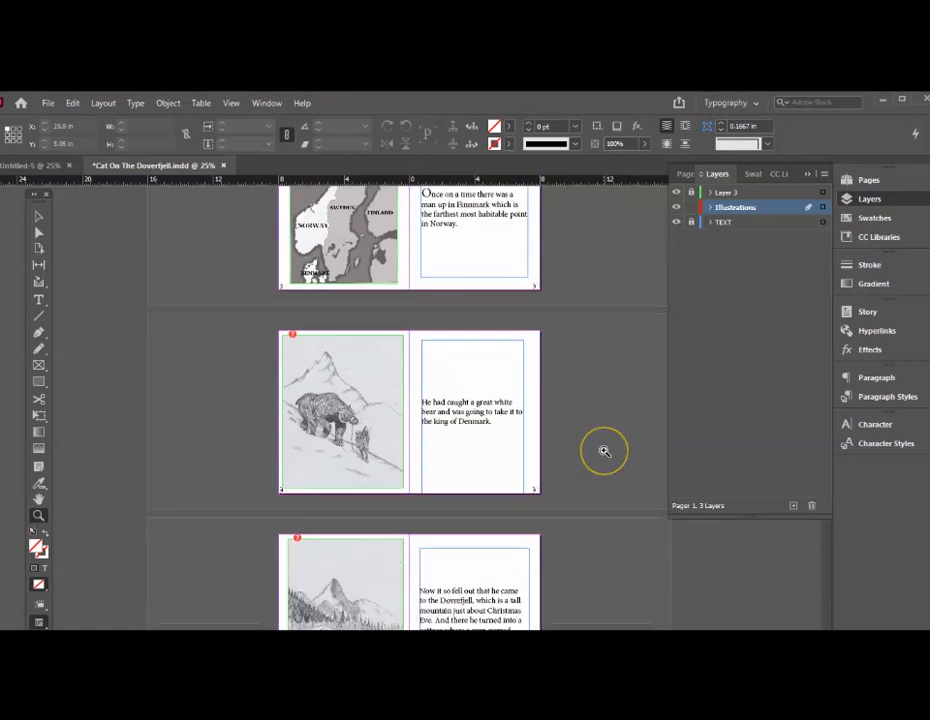
scroll(605, 450, down, 5)
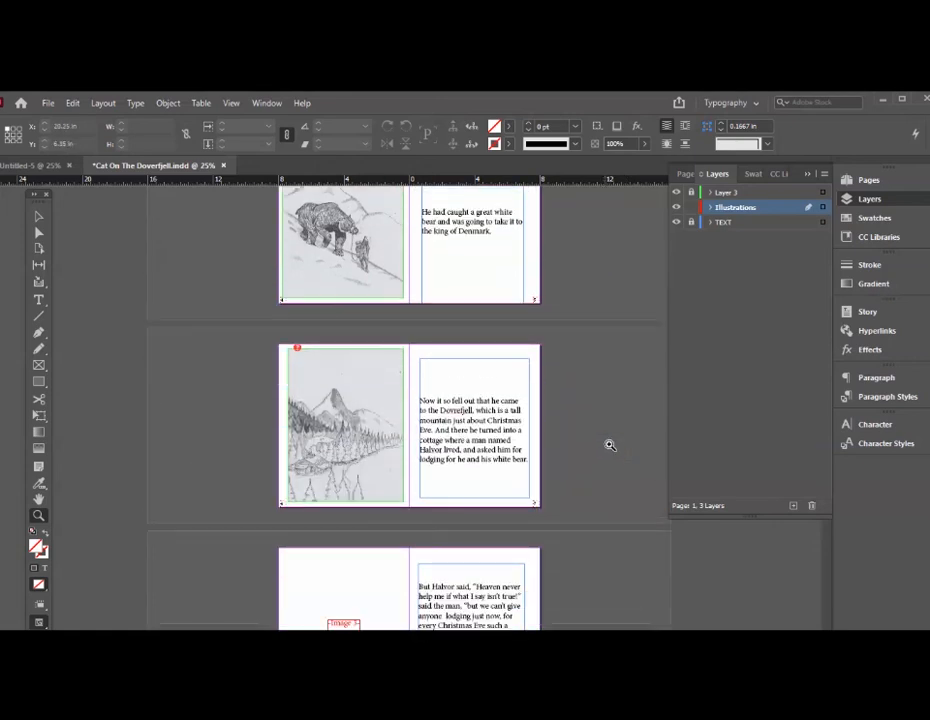
scroll(158, 480, down, 6)
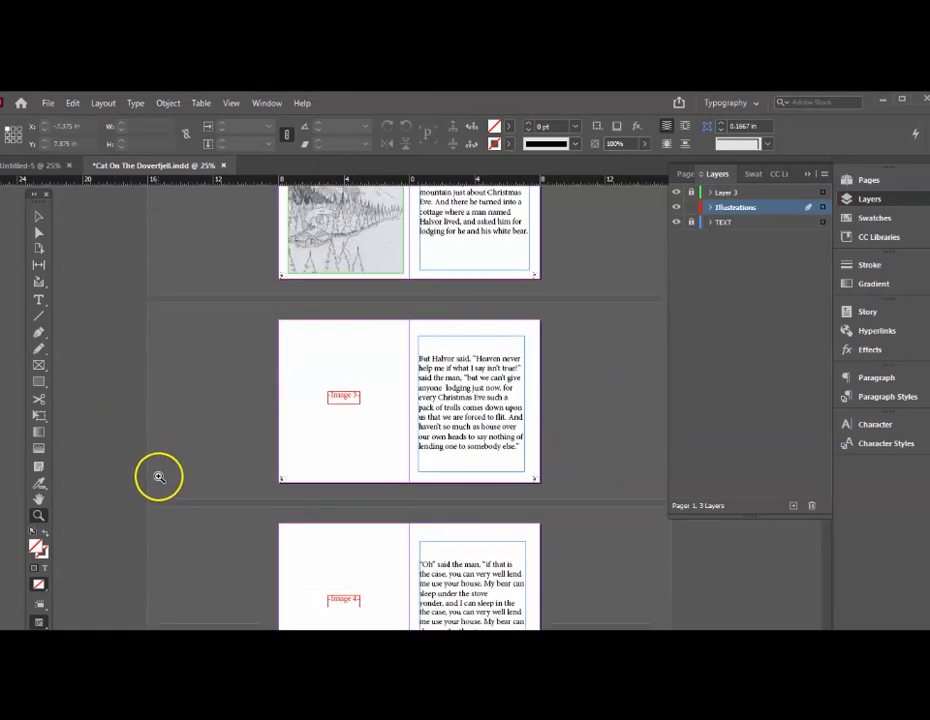
scroll(351, 363, down, 5)
scroll(355, 349, up, 4)
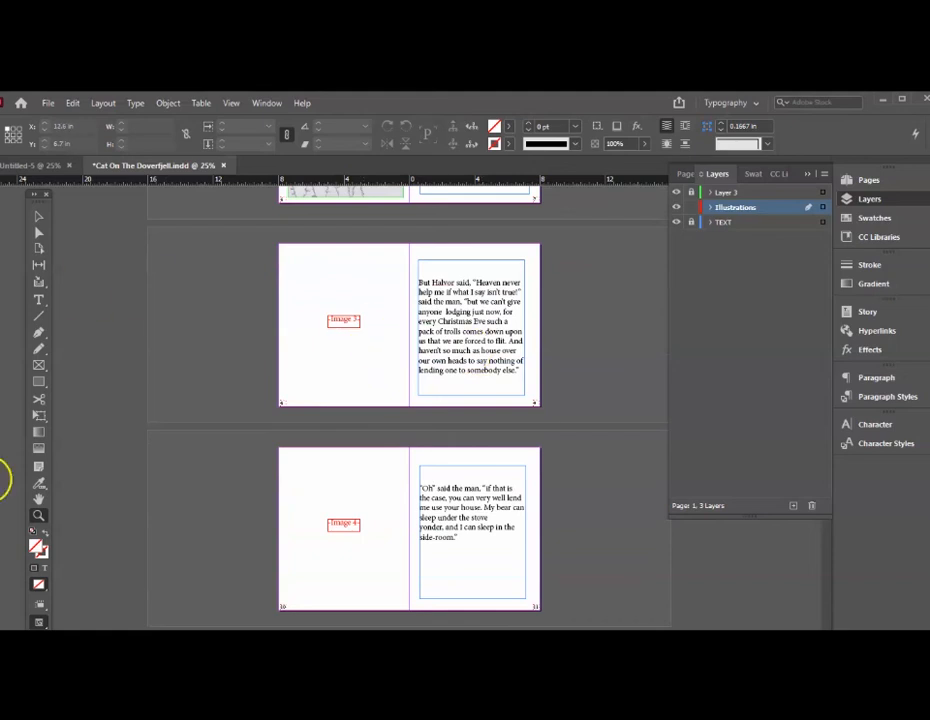
Step: Toggle the visibility of Layer 3 off and on, then make it the active layer and unlock it
click(38, 216)
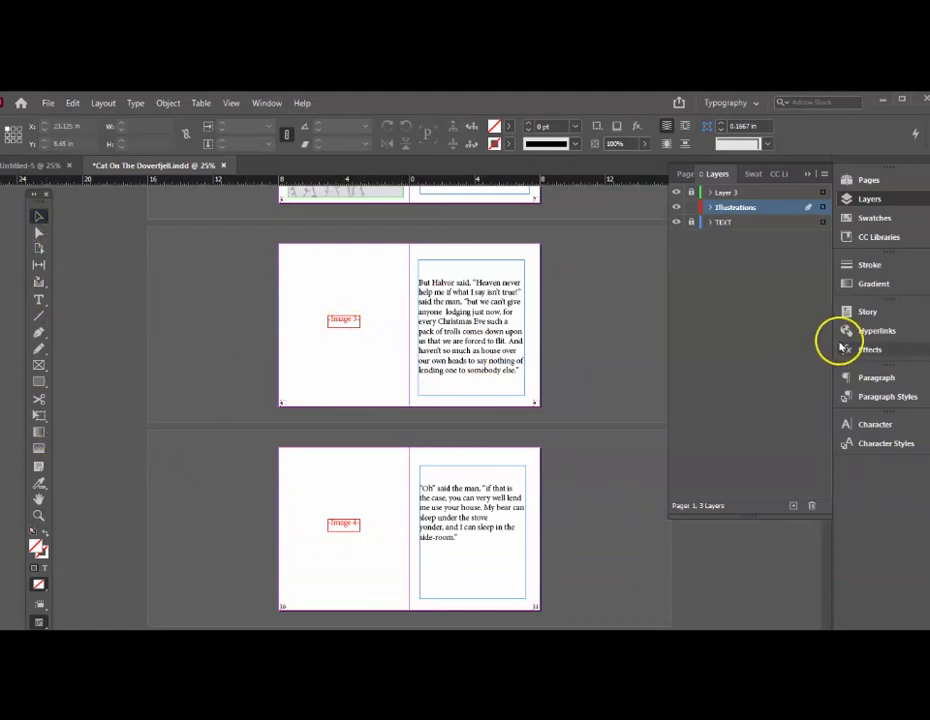
click(677, 193)
click(677, 193)
click(776, 193)
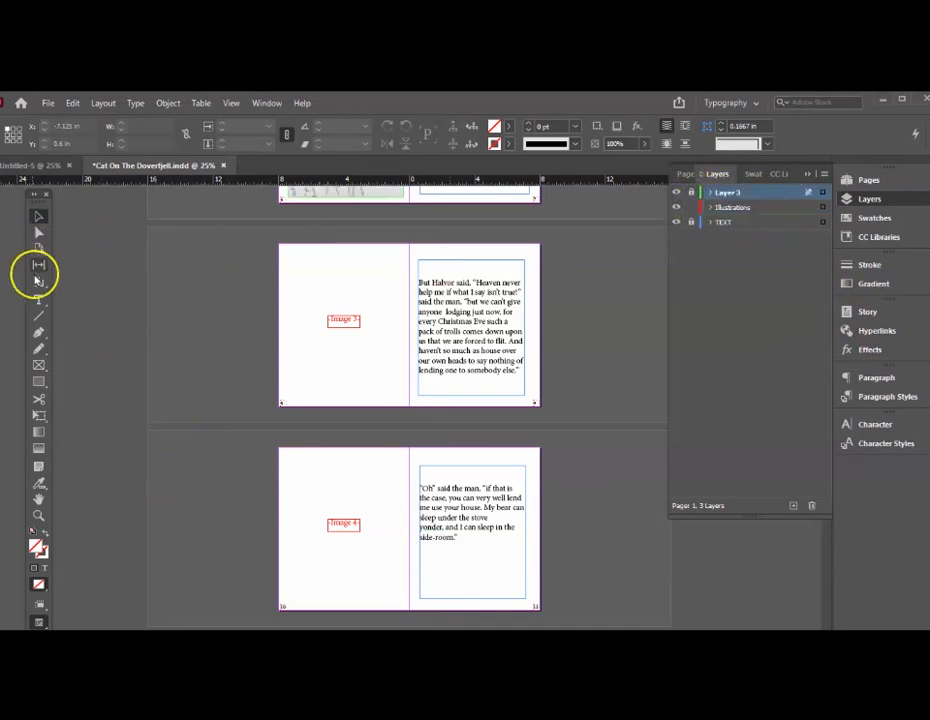
click(39, 381)
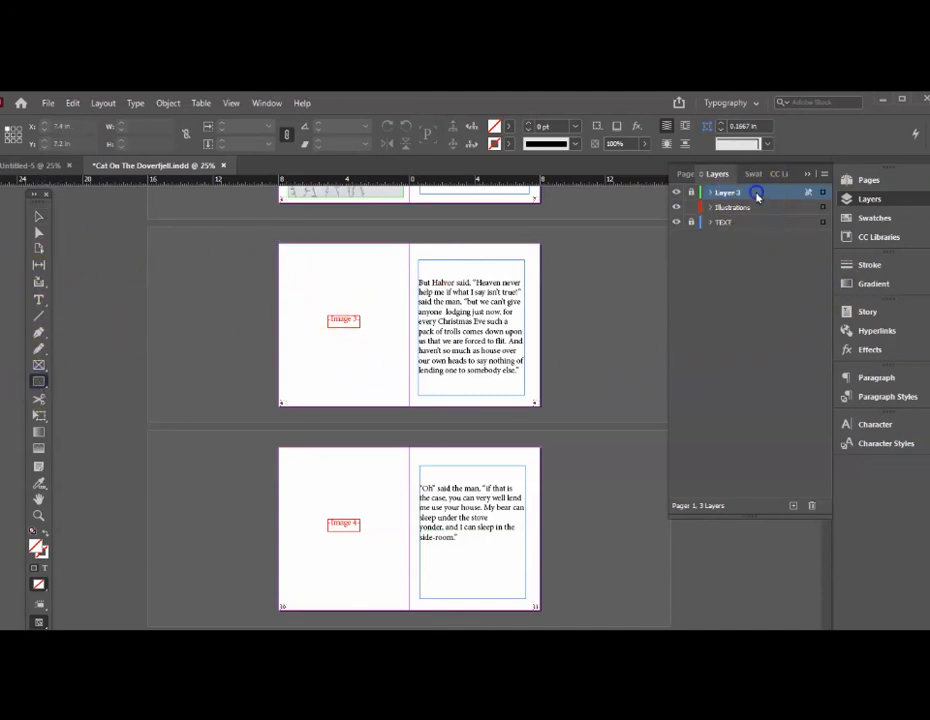
click(692, 192)
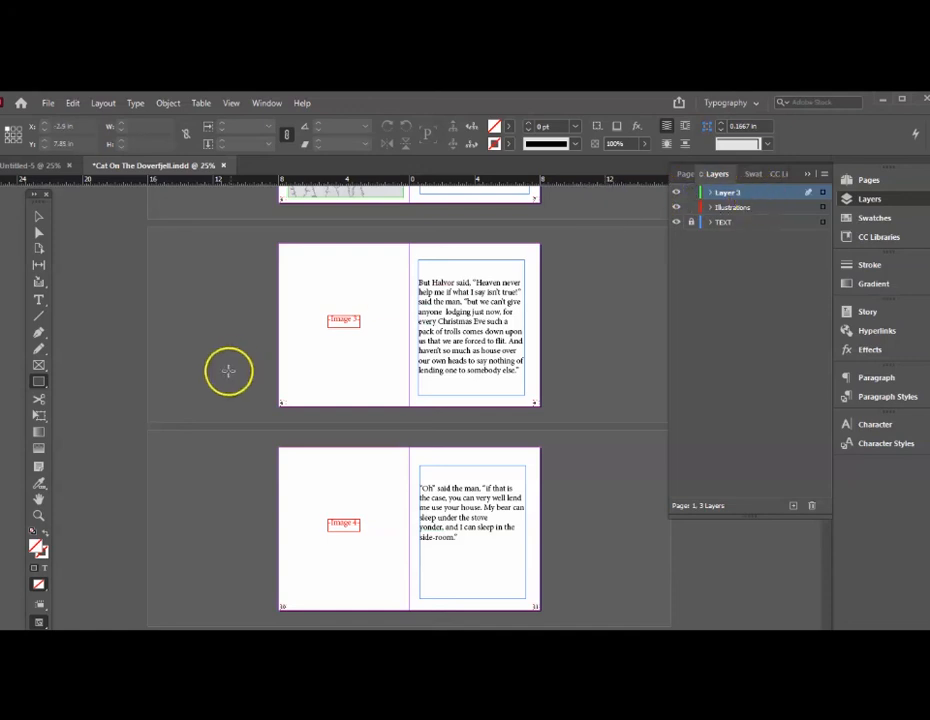
Step: Draw a rectangle frame about 7.1 × 8 in on page 8 of Layer 3, surrounding the Image 3 placeholder
click(38, 432)
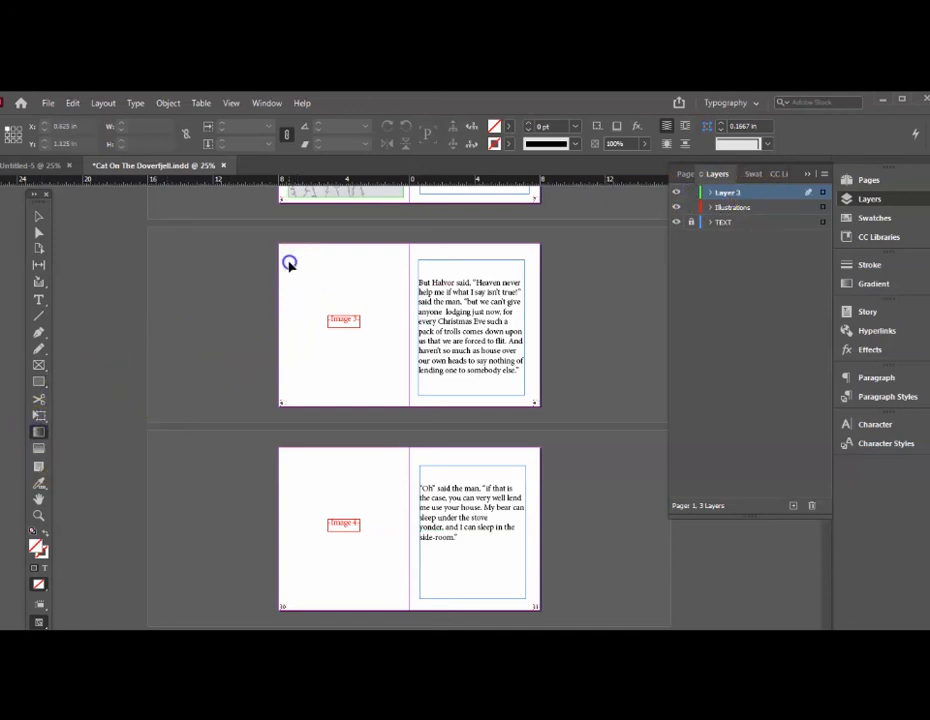
click(40, 387)
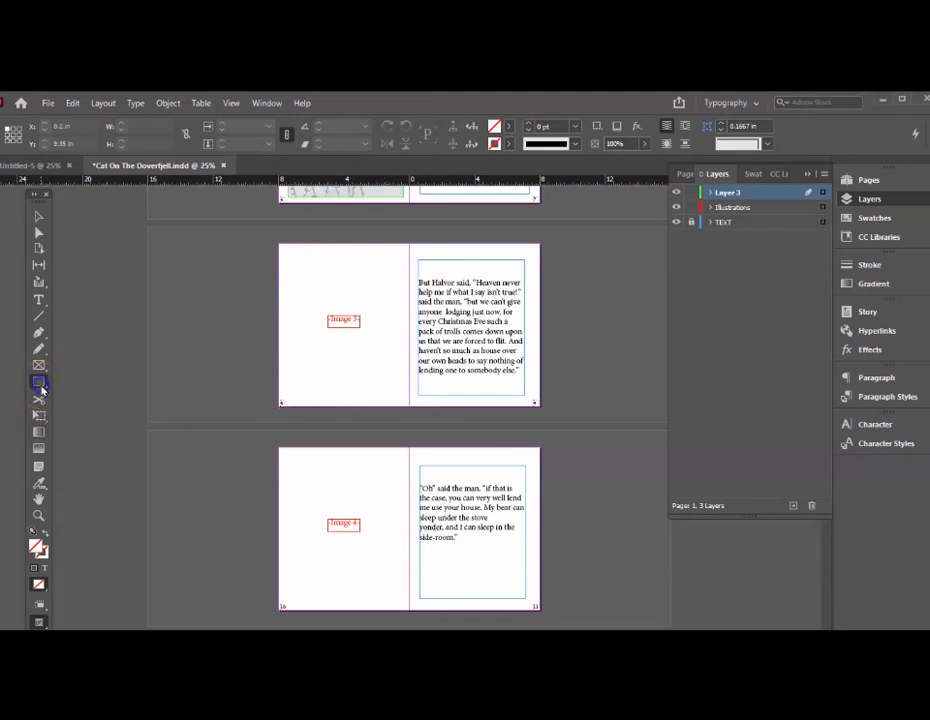
drag(288, 261, 394, 390)
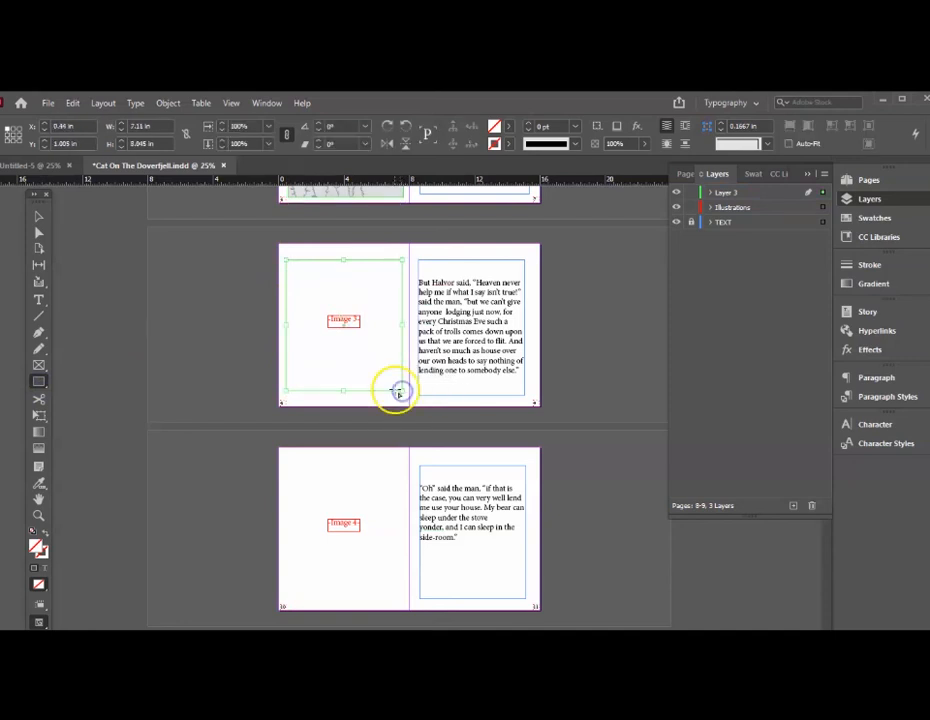
scroll(350, 284, up, 2)
scroll(556, 336, down, 1)
scroll(511, 328, up, 2)
scroll(480, 345, down, 1)
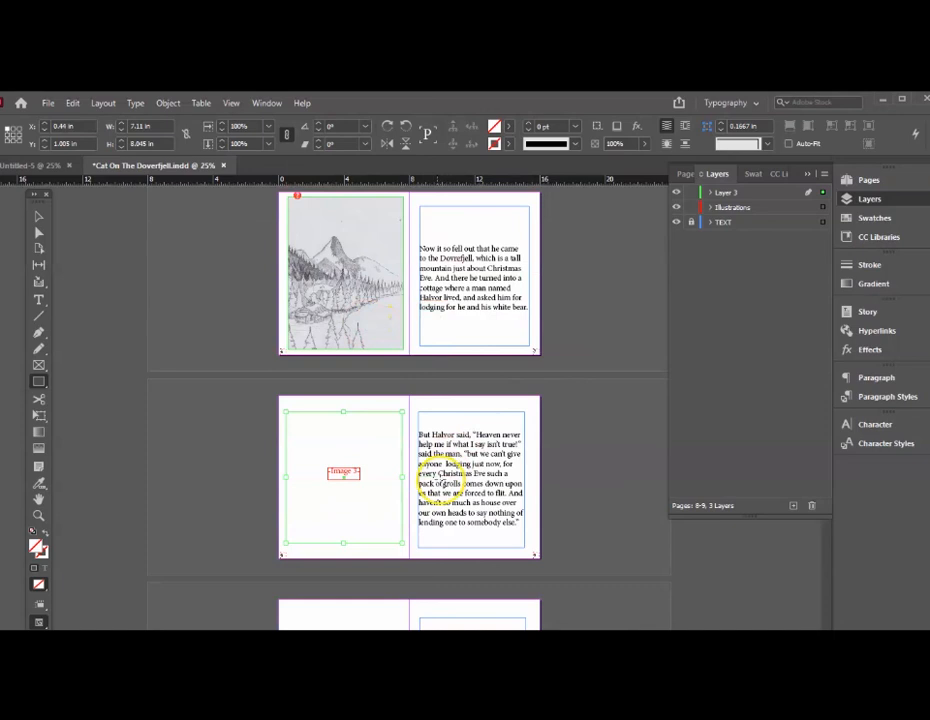
scroll(303, 473, down, 1)
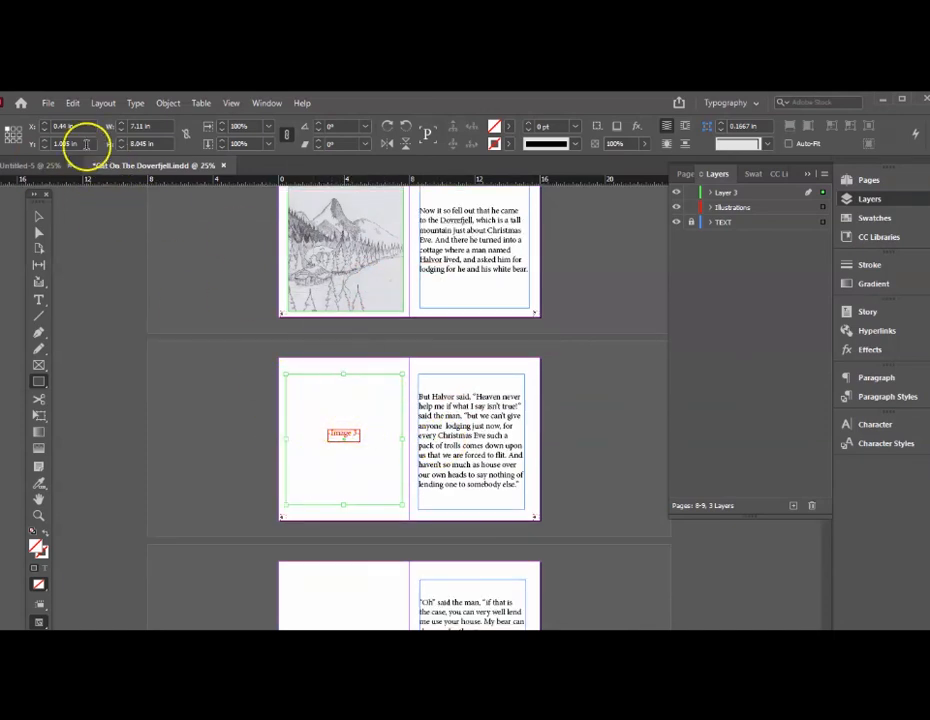
Step: Place the Long Noses 2 image from the Working Files folder into the page 8 frame
click(47, 103)
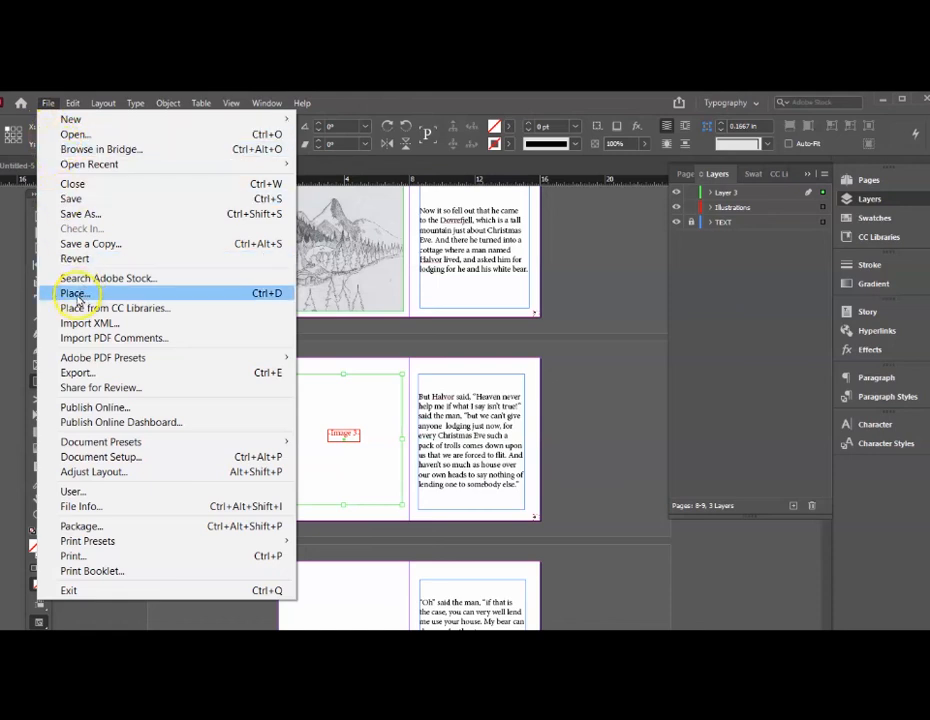
click(76, 295)
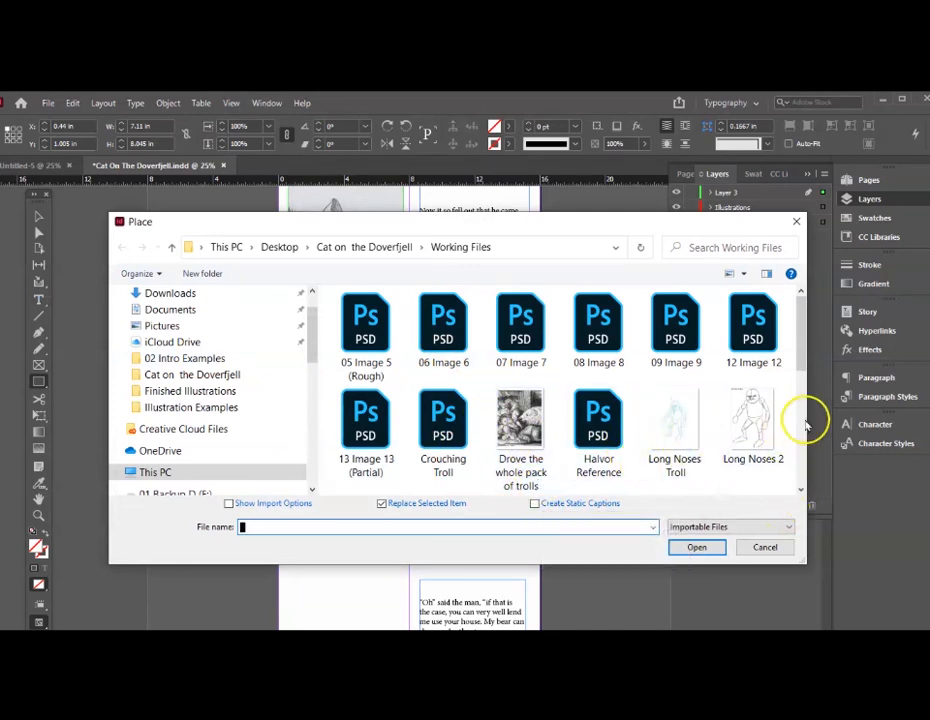
click(749, 424)
click(700, 547)
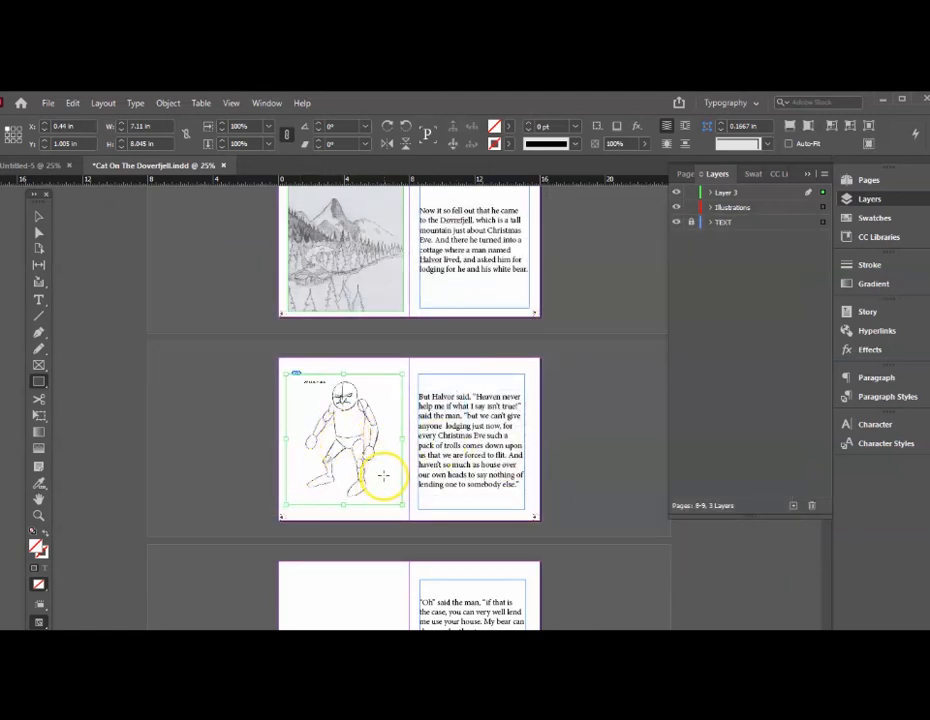
Step: Delete the frame with the placed troll sketch from page 8
click(38, 216)
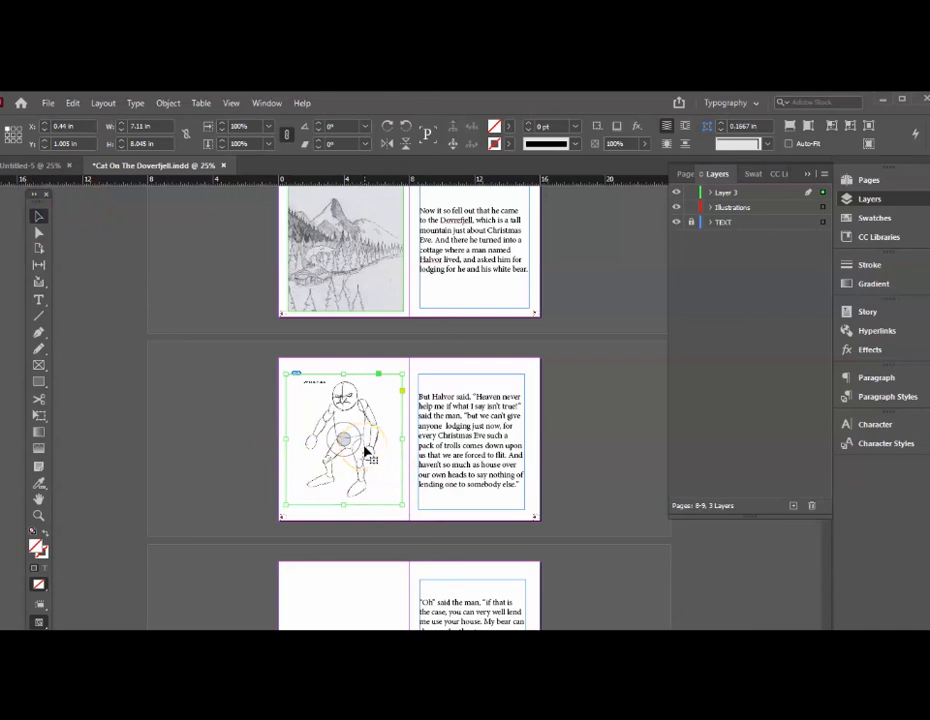
key(Delete)
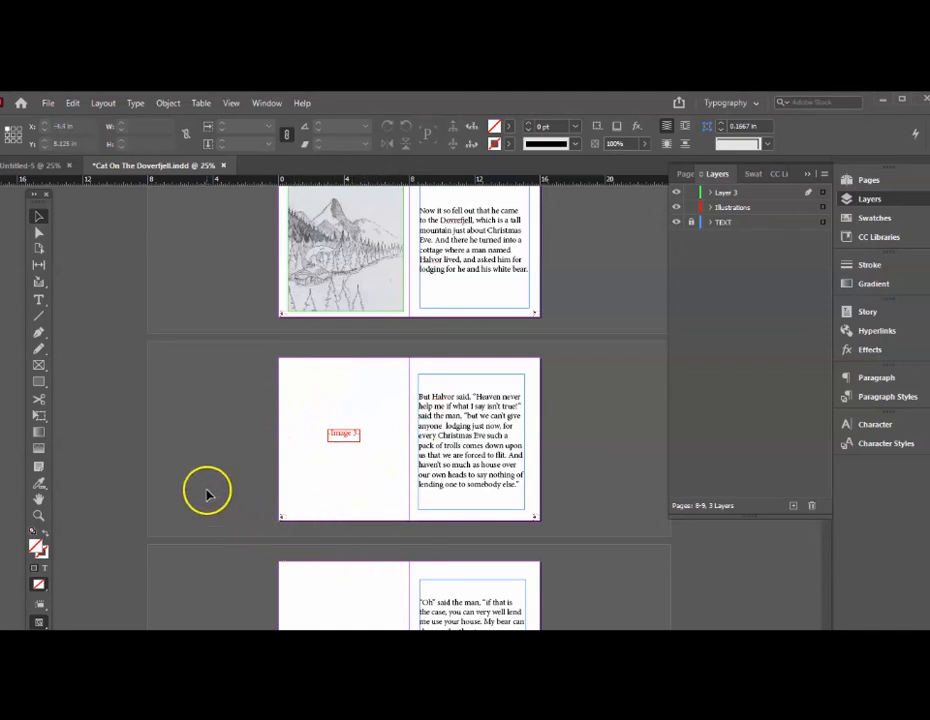
click(204, 443)
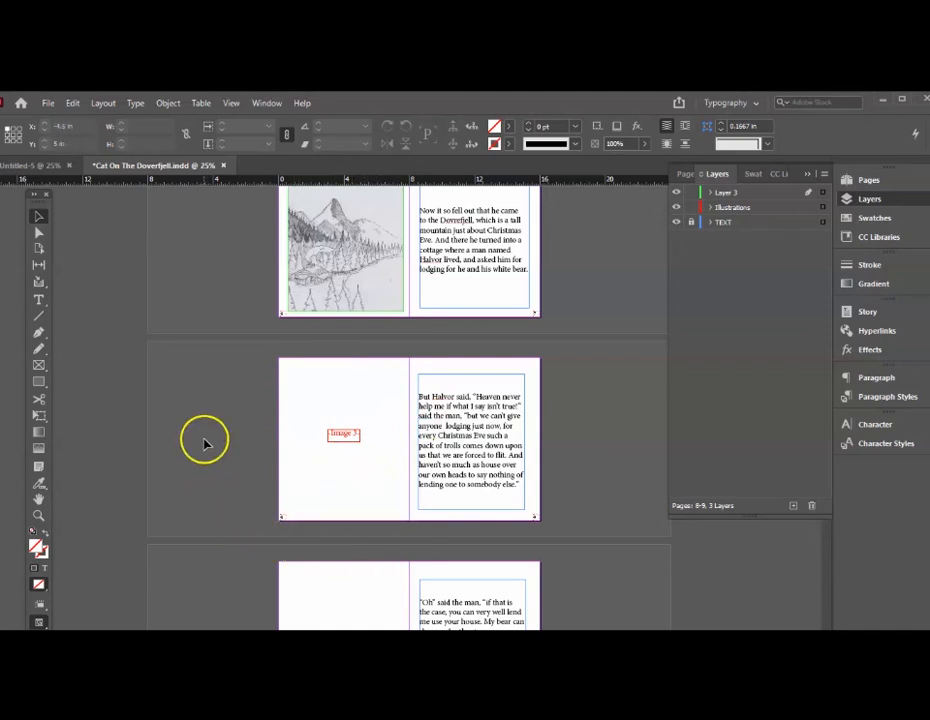